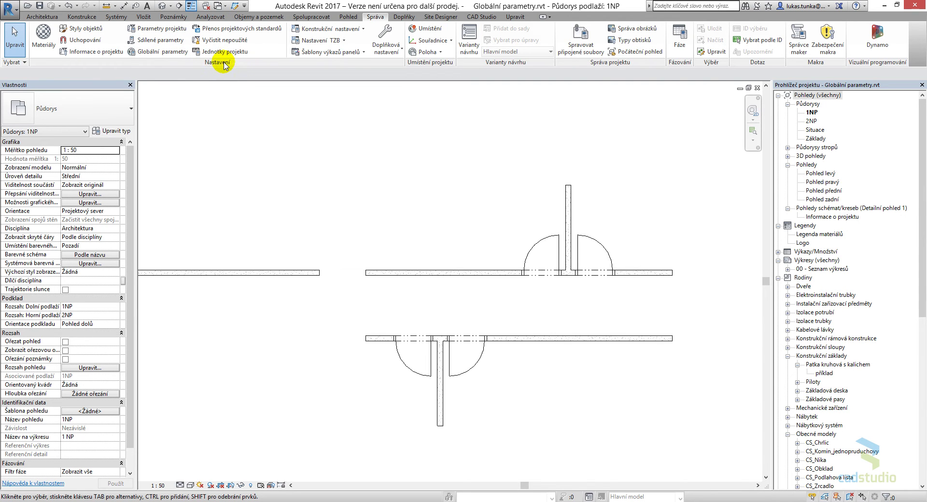
- Dismiss the save reminder and set the global parameter Odsazení dveří to 250, applying it to the model
click(173, 51)
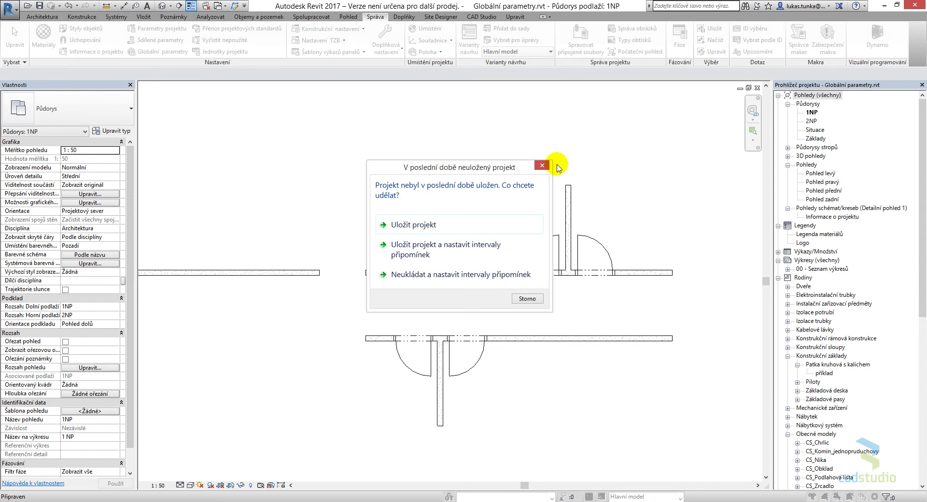
click(544, 165)
drag(287, 89, 290, 107)
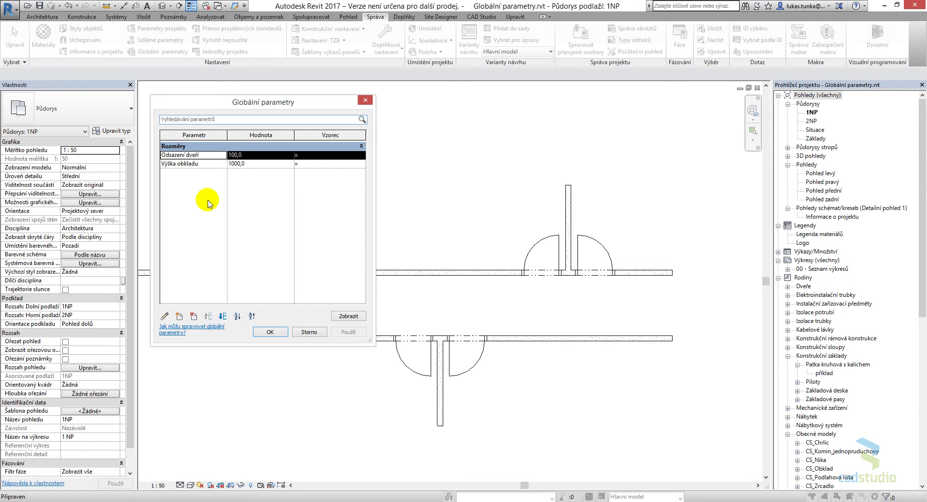
click(253, 153)
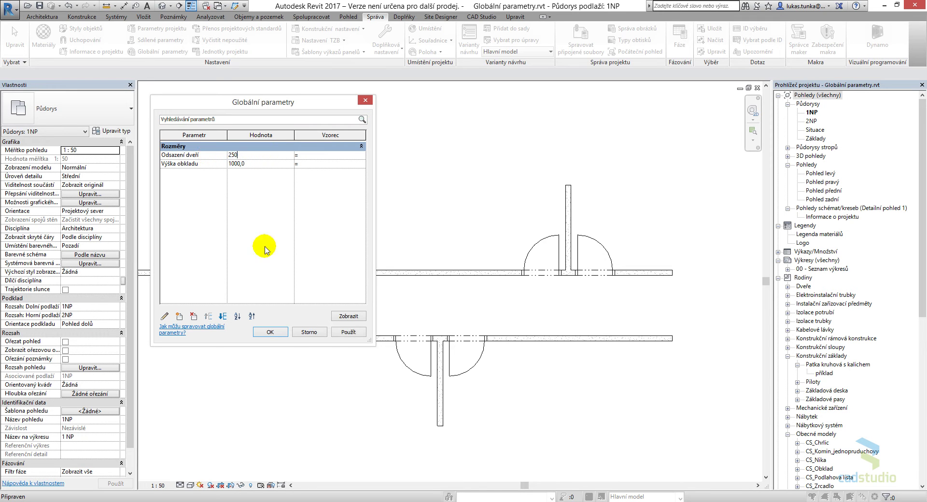
click(347, 332)
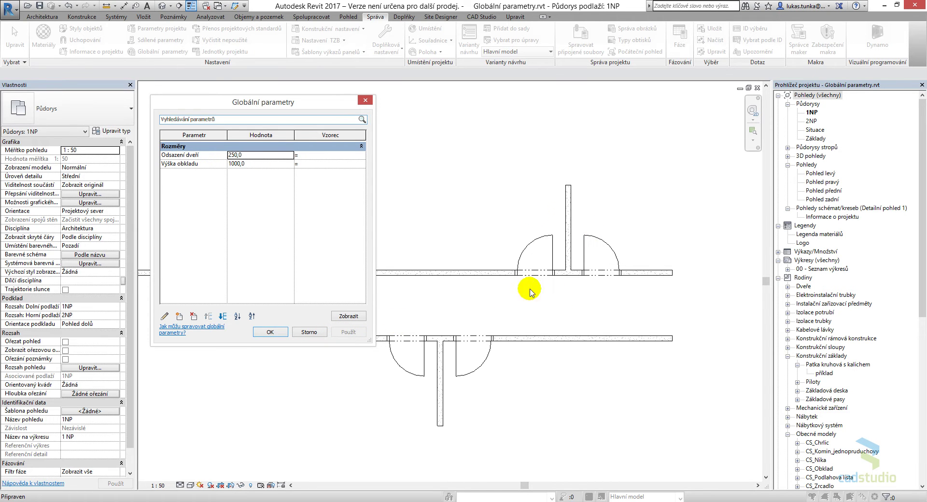
- Set the global parameter Odsazení dveří to 500, apply it and close the Global Parameters dialog
click(265, 157)
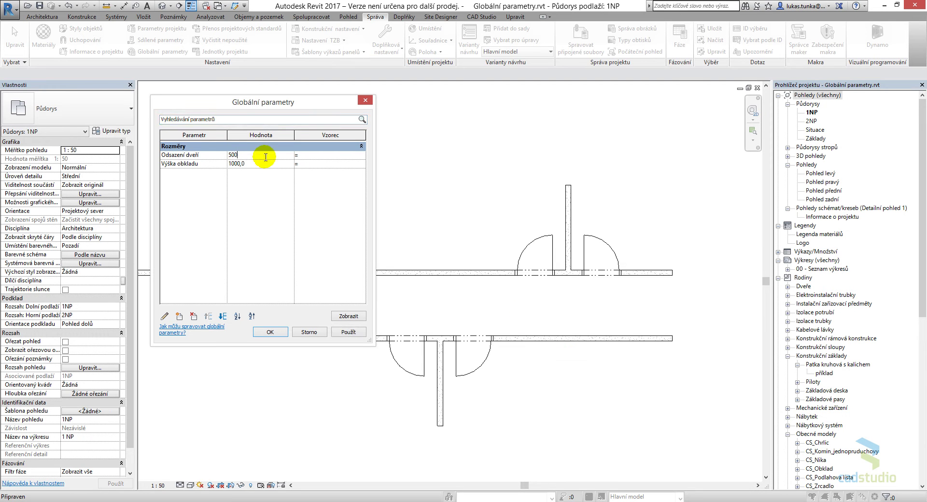
click(348, 332)
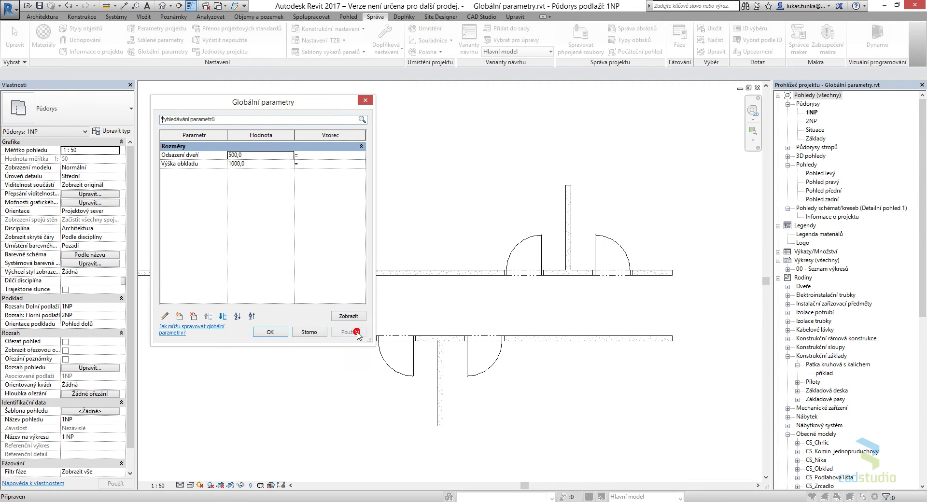
click(271, 332)
- Copy the upper wall with its partition and two doors to the empty area right of the original
scroll(441, 366, down, 2)
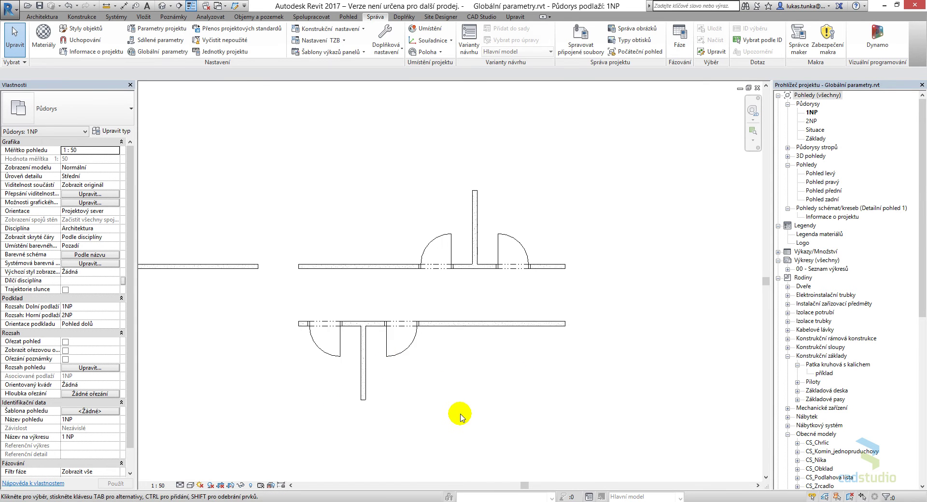
drag(550, 395, 224, 176)
key(Escape)
drag(521, 281, 248, 161)
click(247, 276)
middle_drag(535, 305, 368, 325)
click(369, 326)
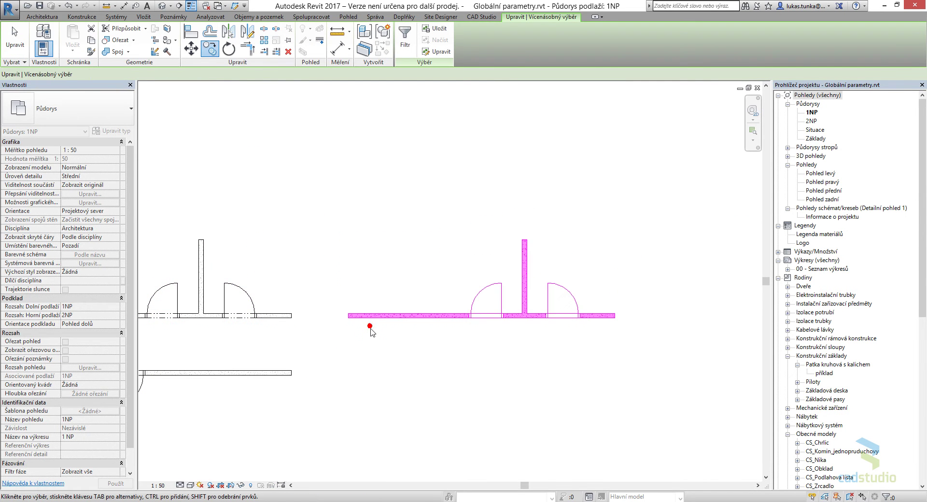
click(425, 344)
click(441, 316)
click(434, 348)
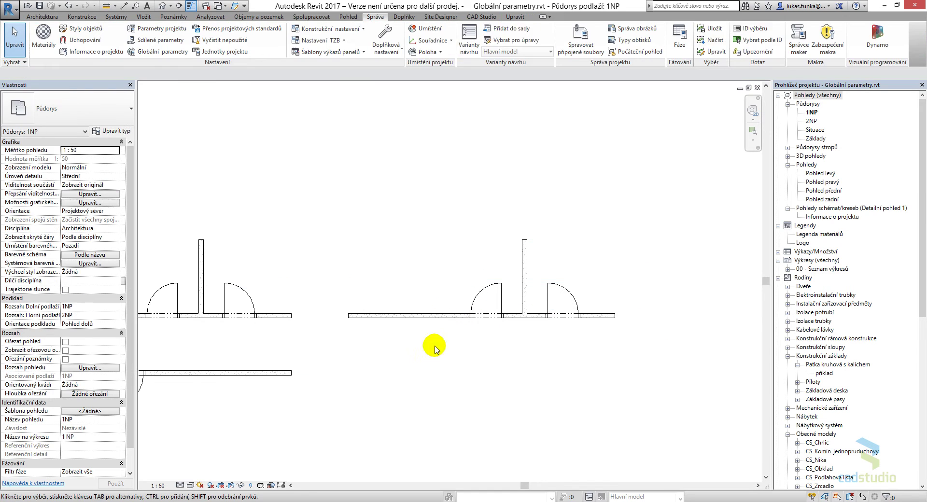
- Reveal constraints in the plan and delete both Odsazení dveří constraints from the copied wall assembly
click(281, 487)
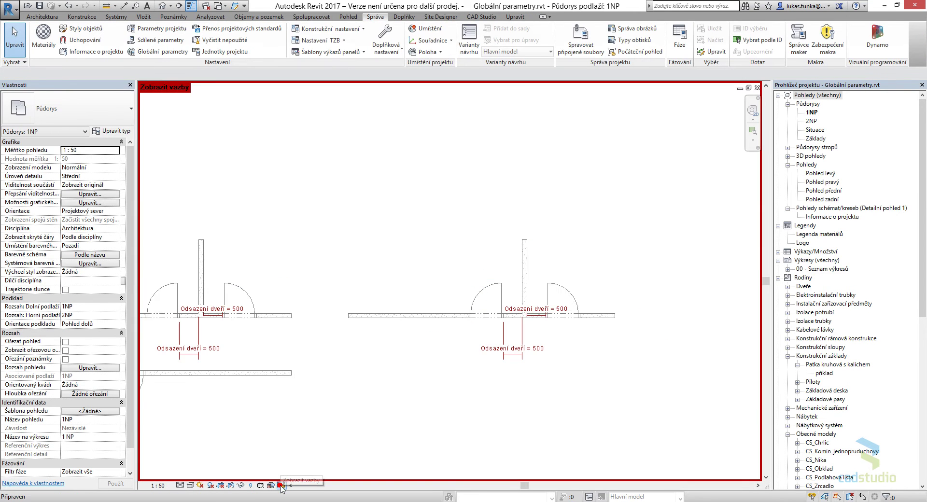
middle_drag(513, 384, 490, 403)
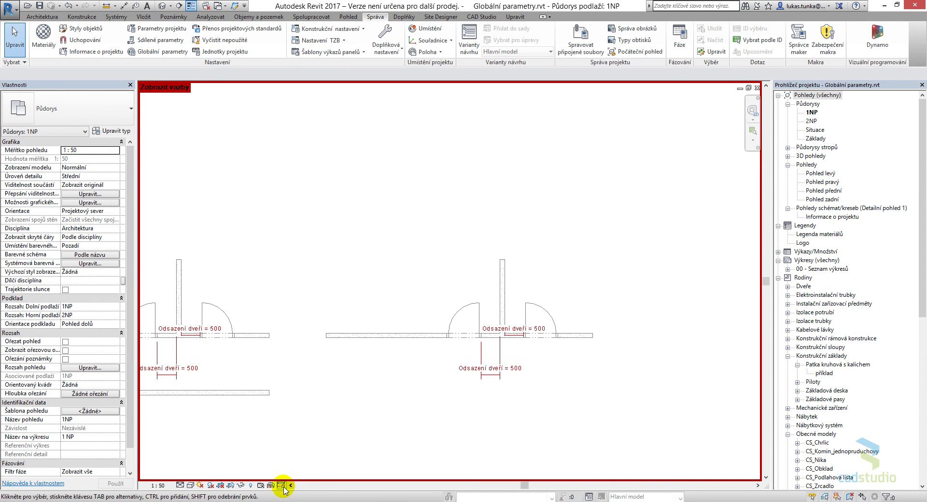
click(493, 375)
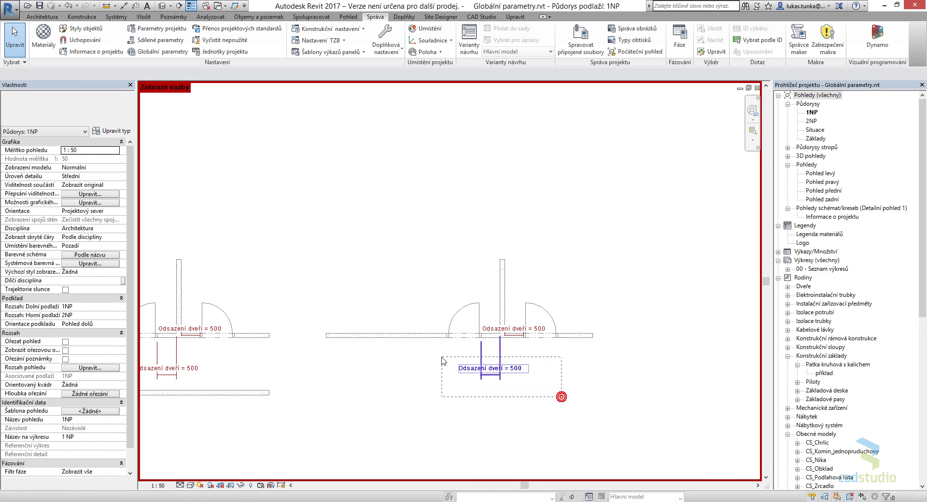
key(Delete)
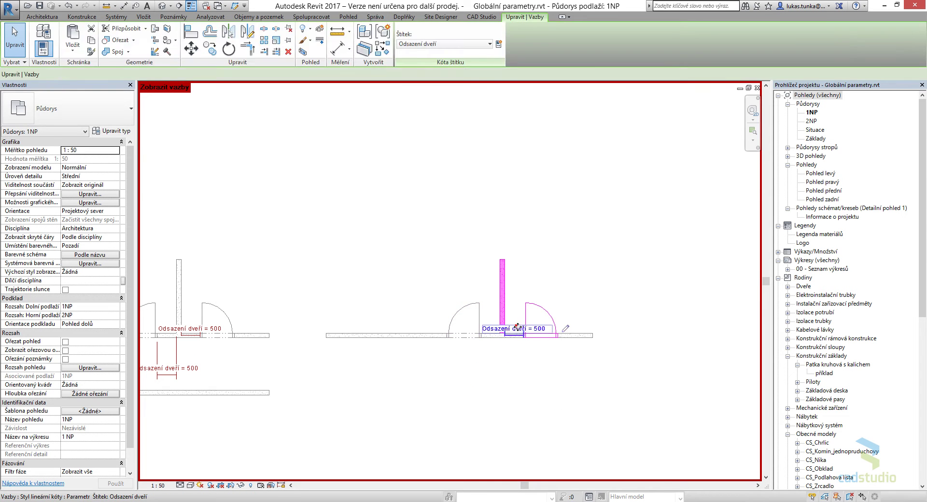
click(282, 486)
- Add an aligned dimension below the copied wall between the left door's opening edge and the partition's near face
middle_drag(556, 407, 519, 407)
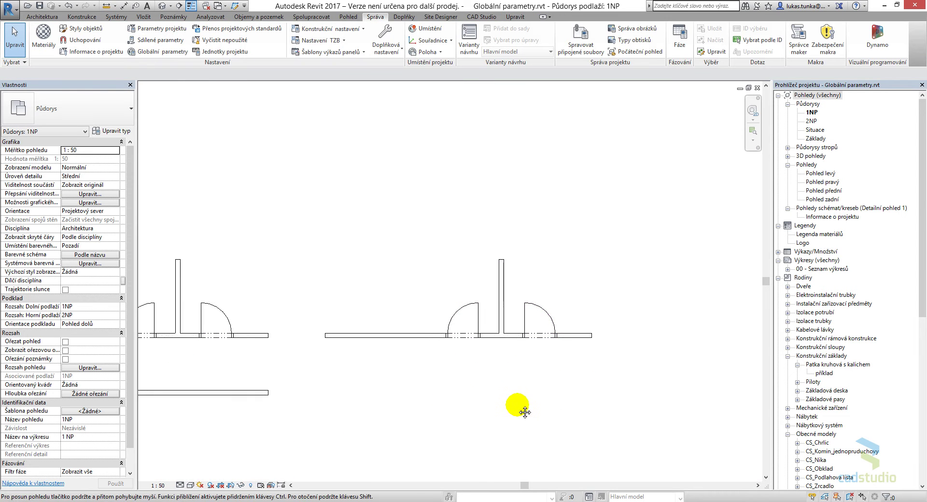
click(171, 19)
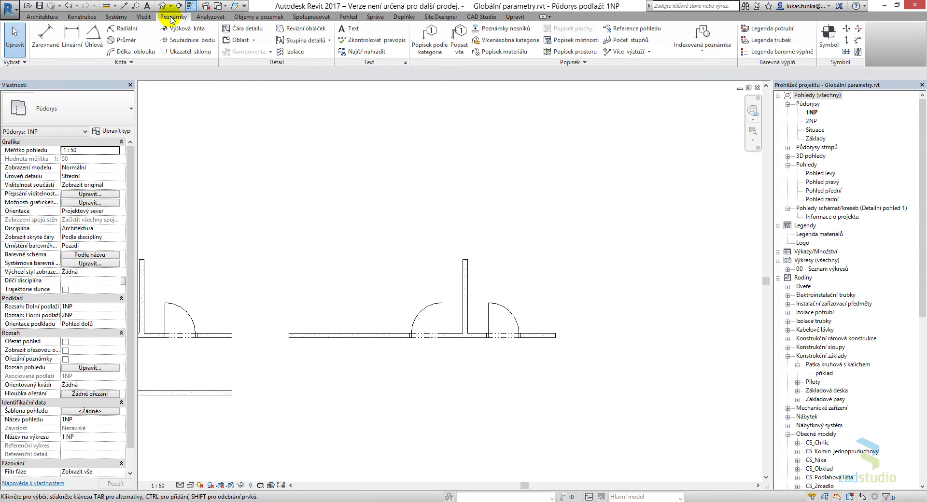
click(46, 36)
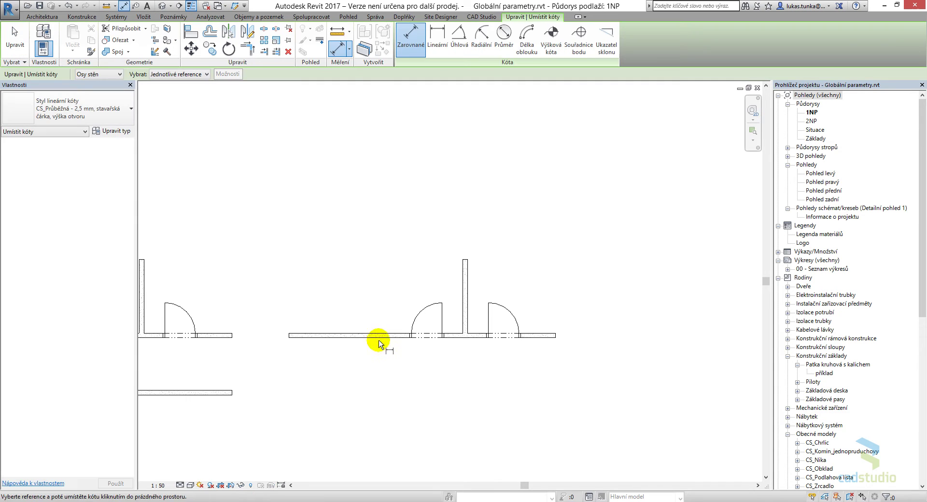
scroll(449, 326, up, 2)
scroll(448, 326, up, 2)
click(438, 358)
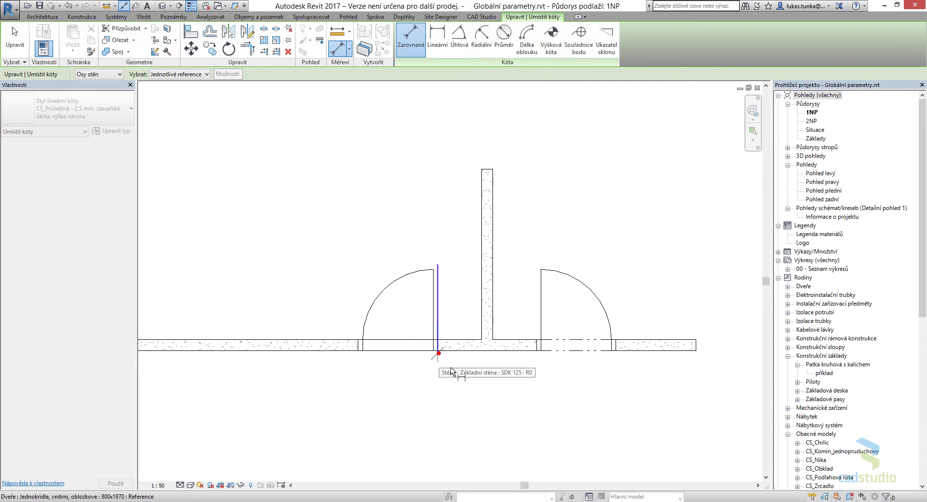
click(482, 323)
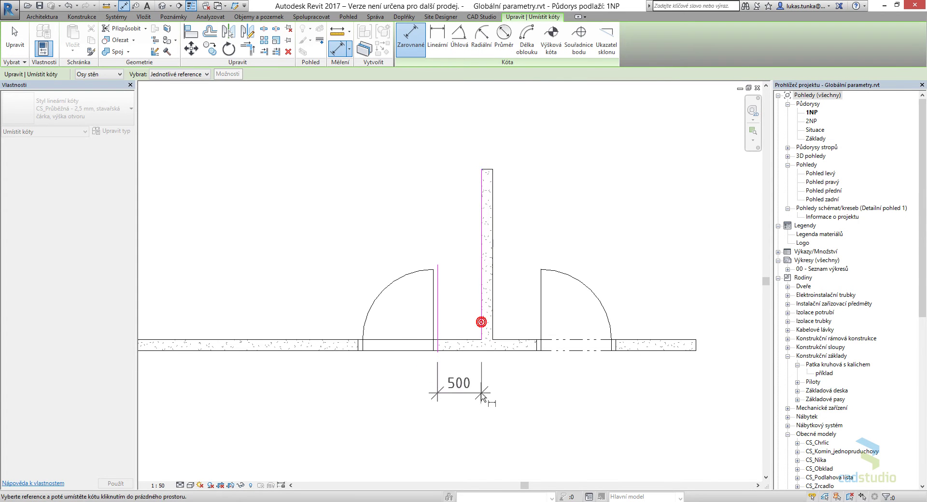
click(475, 392)
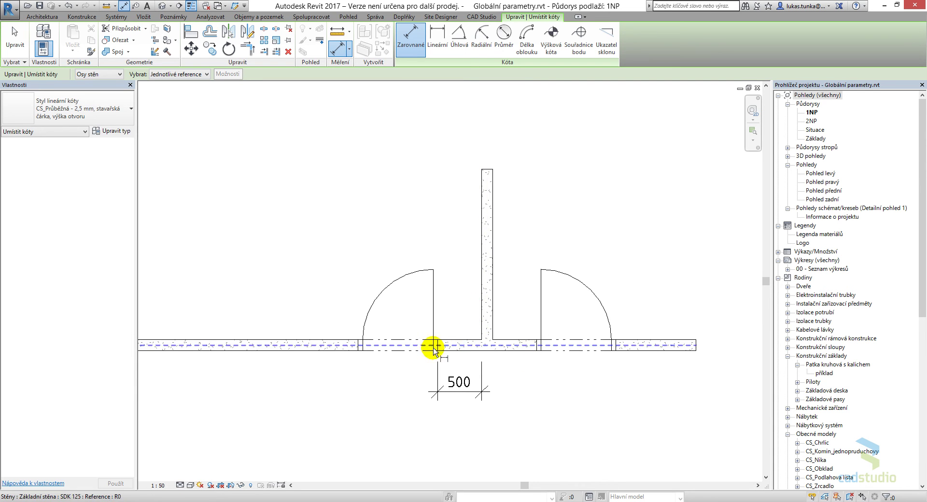
- Add a matching aligned dimension between the partition's right face and the right door's opening edge, then leave the command
click(493, 324)
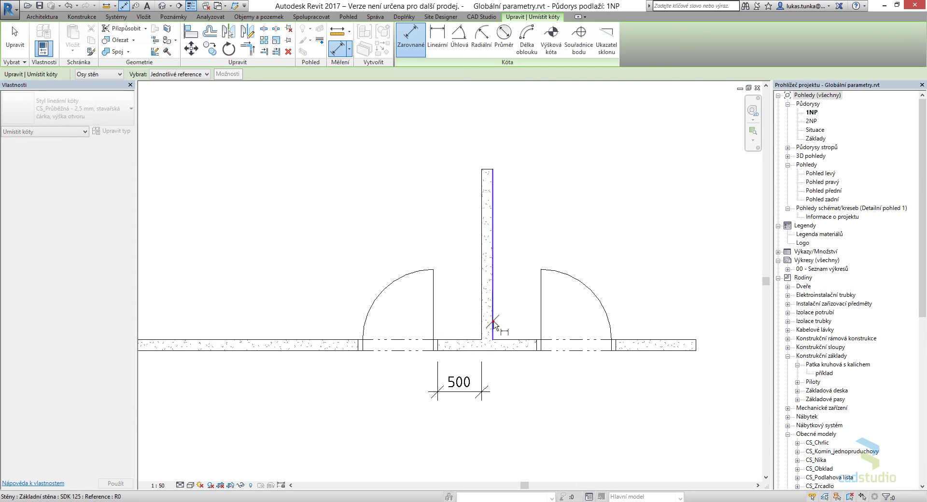
click(536, 351)
click(539, 389)
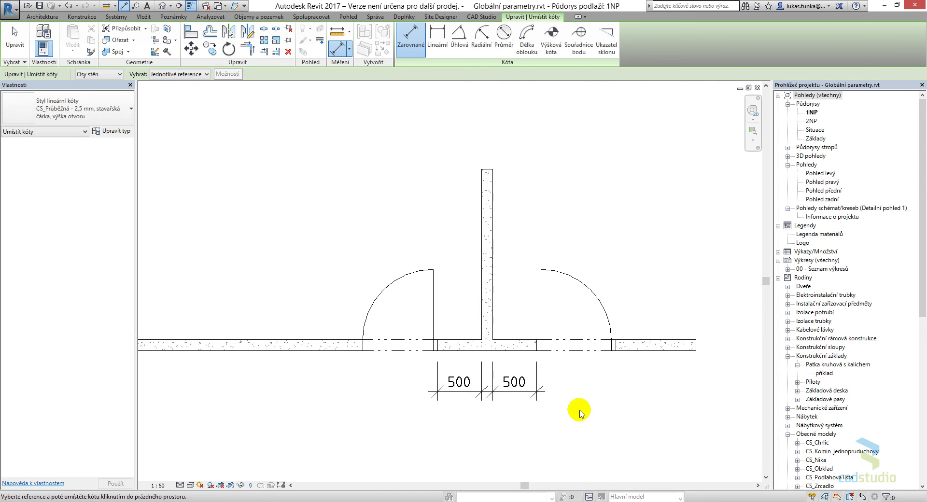
key(Escape)
key(Escape)
- Assign the Odsazení dveří label to the dimension of the copied wall's right door
scroll(583, 420, down, 3)
middle_drag(583, 420, 534, 401)
click(504, 381)
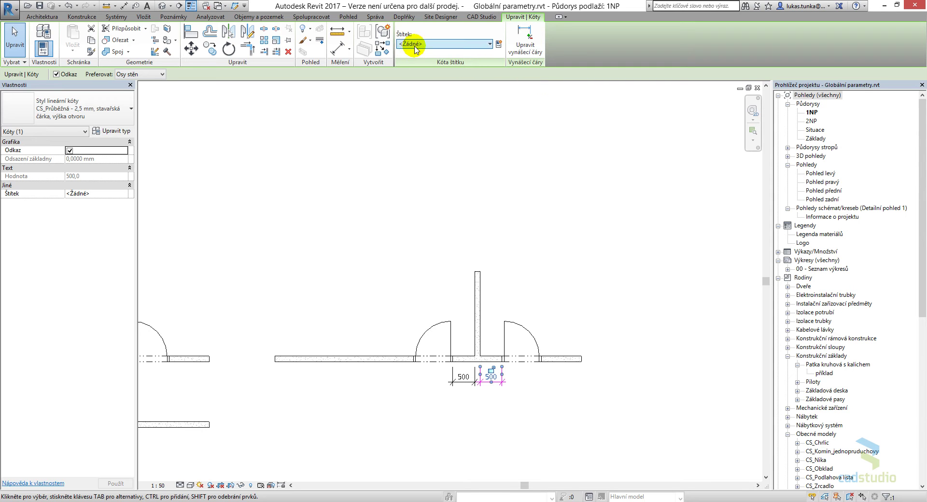
click(443, 44)
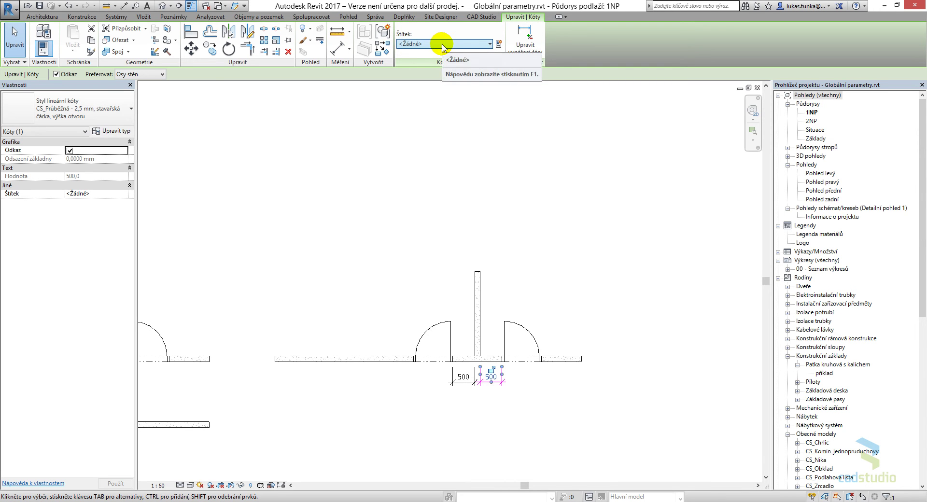
click(442, 53)
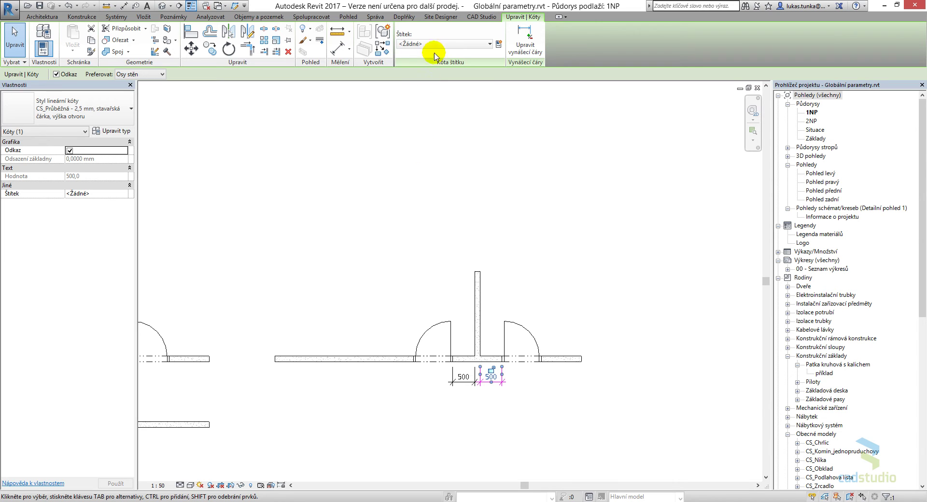
click(481, 43)
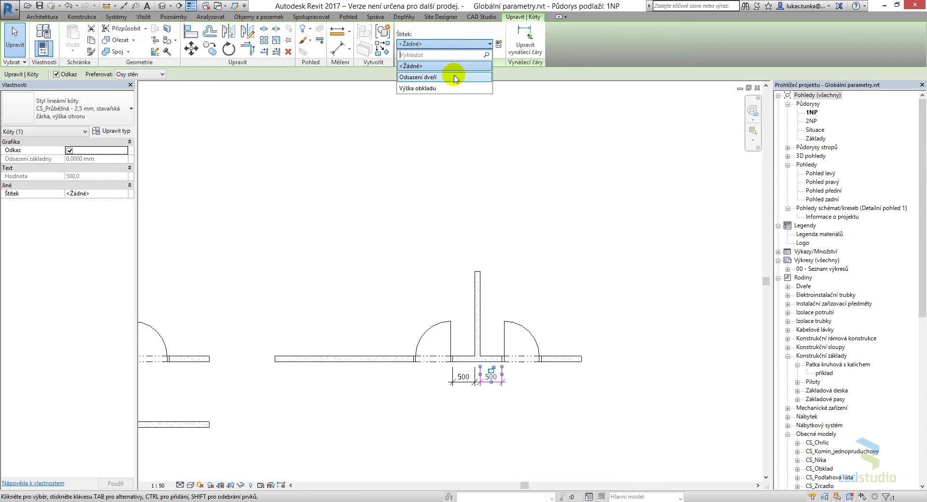
click(455, 67)
click(629, 203)
- Assign the Odsazení dveří label to the dimension of the copied wall's left door
scroll(458, 410, up, 3)
click(454, 360)
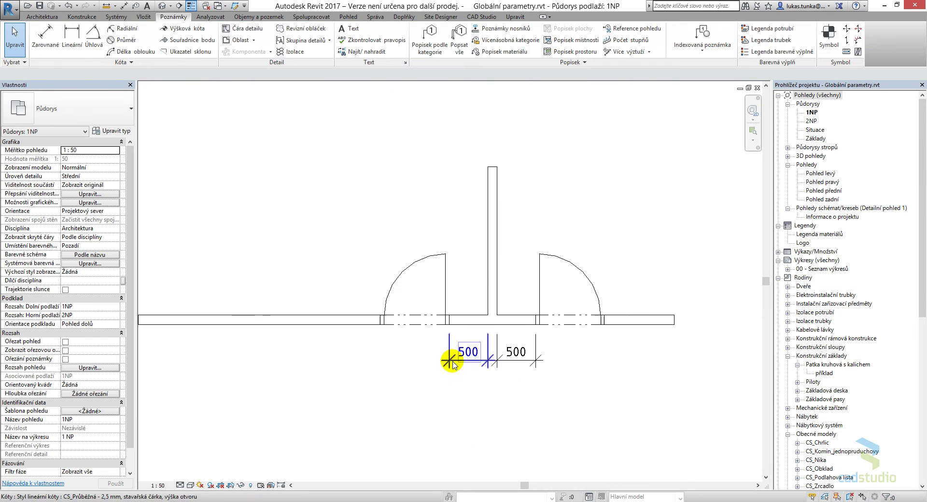
click(418, 45)
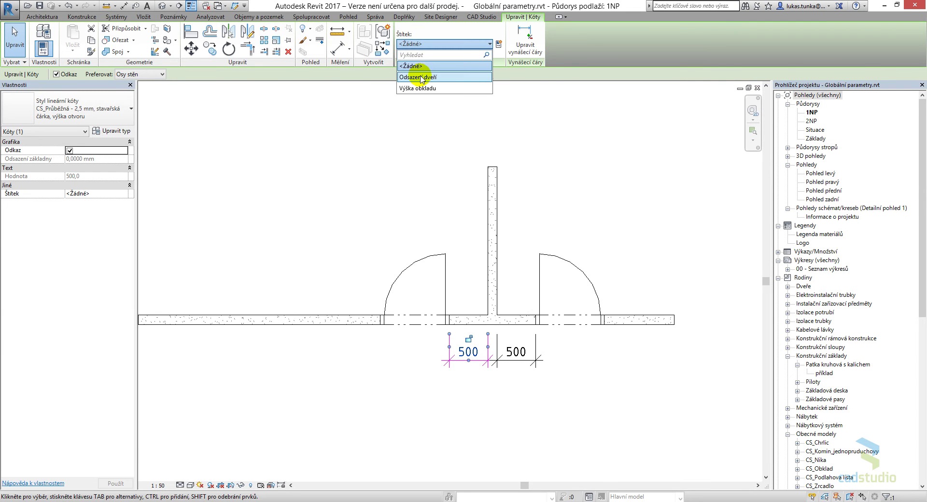
click(580, 423)
- Hide both labelled door dimensions of the copied wall in the plan view
drag(606, 406, 397, 349)
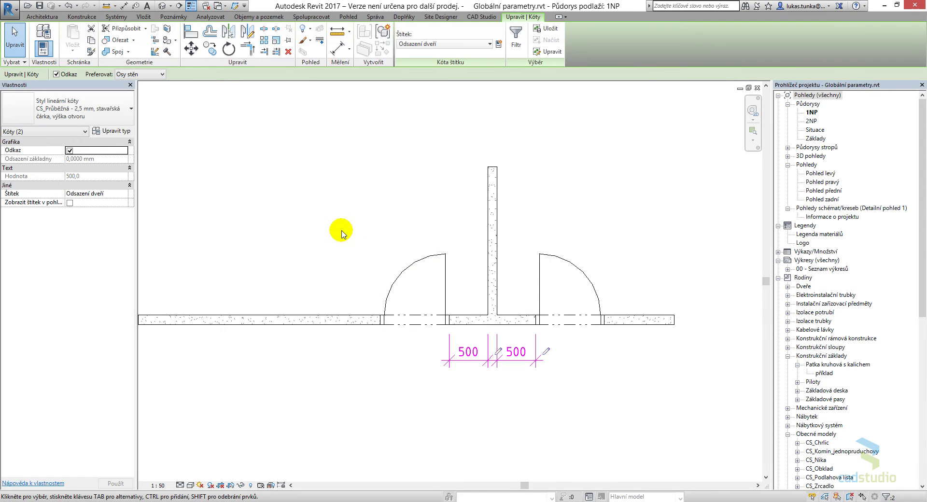
click(312, 29)
click(329, 44)
- Set the global parameter Odsazení dveří to 100, apply it and close the Global Parameters dialog
scroll(608, 170, down, 2)
middle_drag(608, 167, 602, 231)
middle_drag(386, 207, 443, 206)
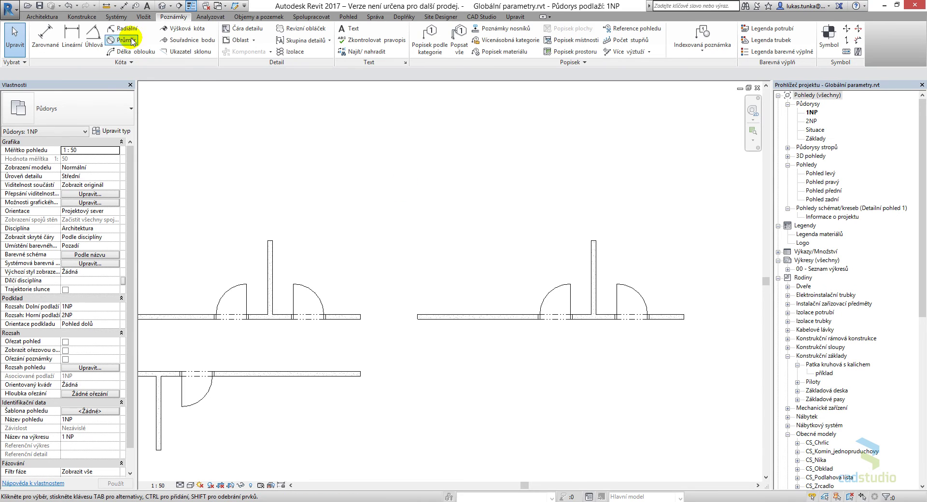
click(375, 16)
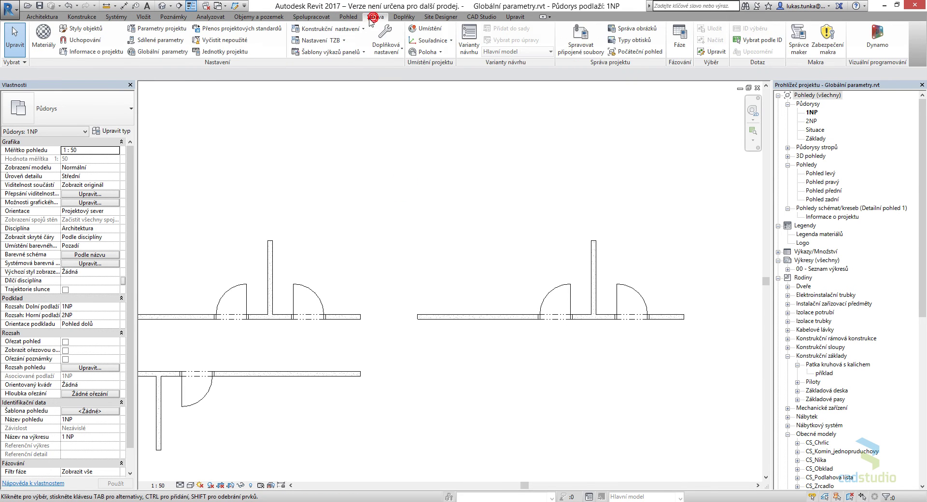
click(159, 51)
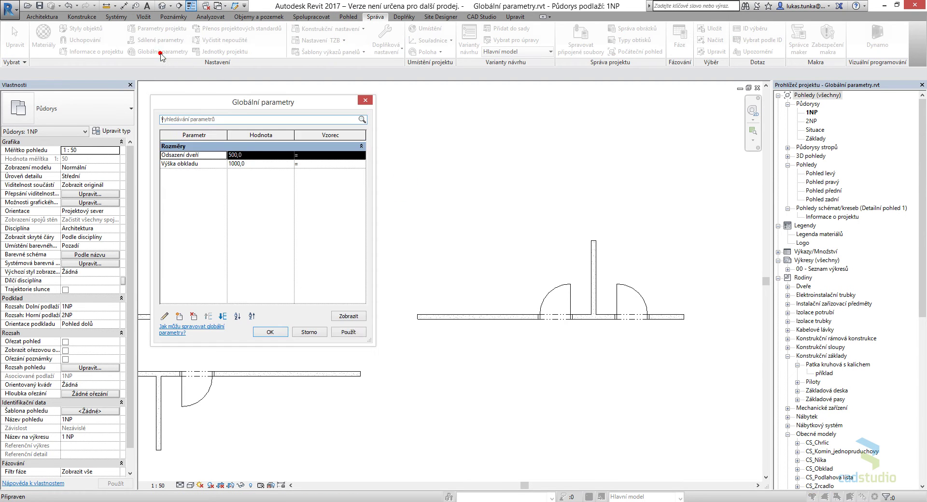
click(253, 155)
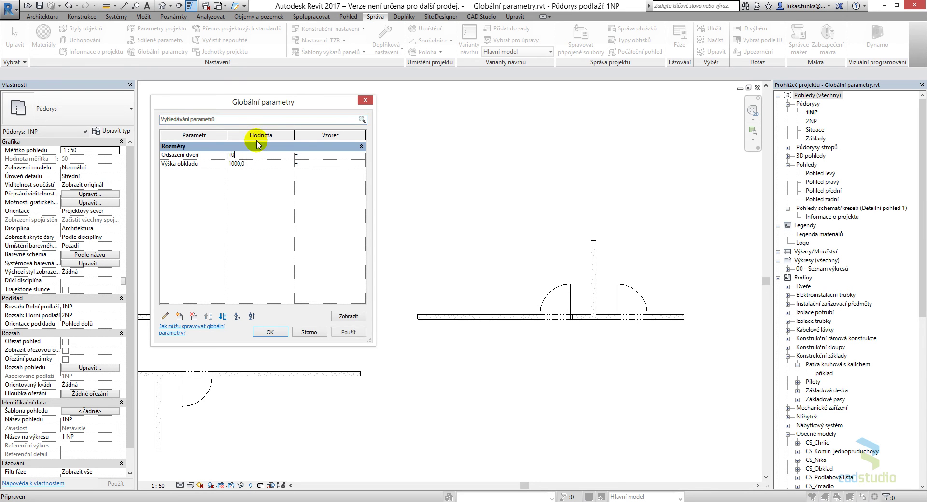
click(348, 333)
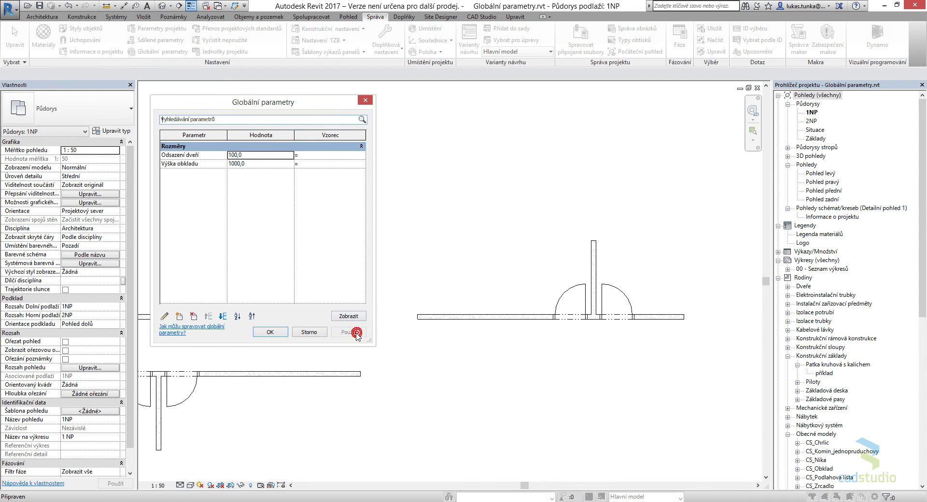
click(273, 332)
scroll(269, 269, down, 2)
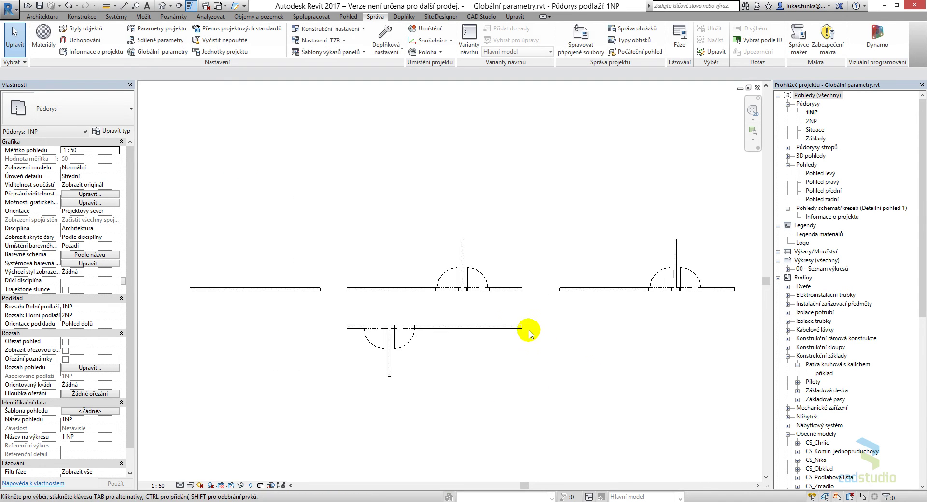
- Switch to the 3D view of Globální parametry.rvt and inspect the front wall with the tiled cladding
key(ctrl+Tab)
shift+middle_drag(429, 435, 545, 415)
scroll(545, 415, up, 5)
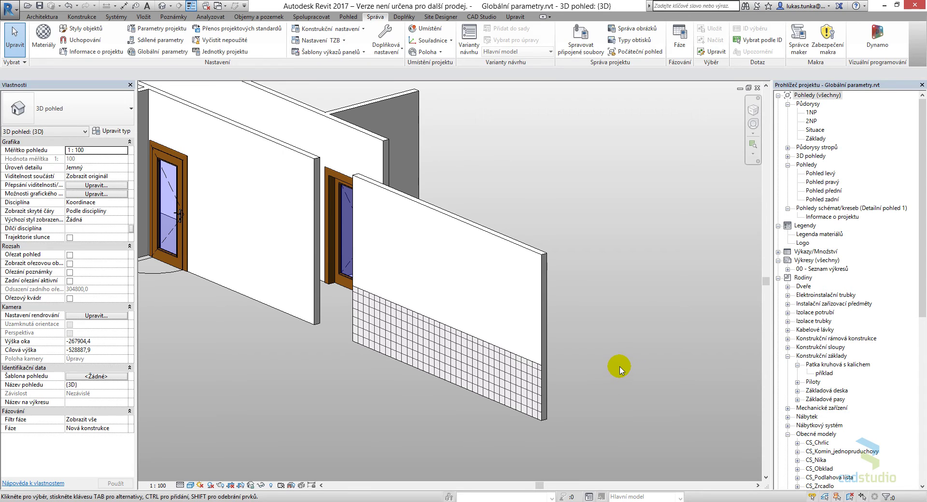
click(542, 297)
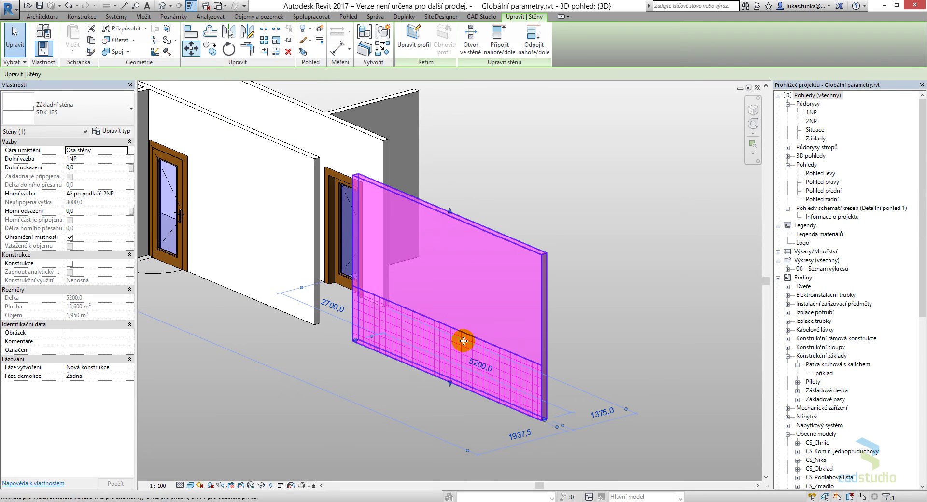
click(680, 311)
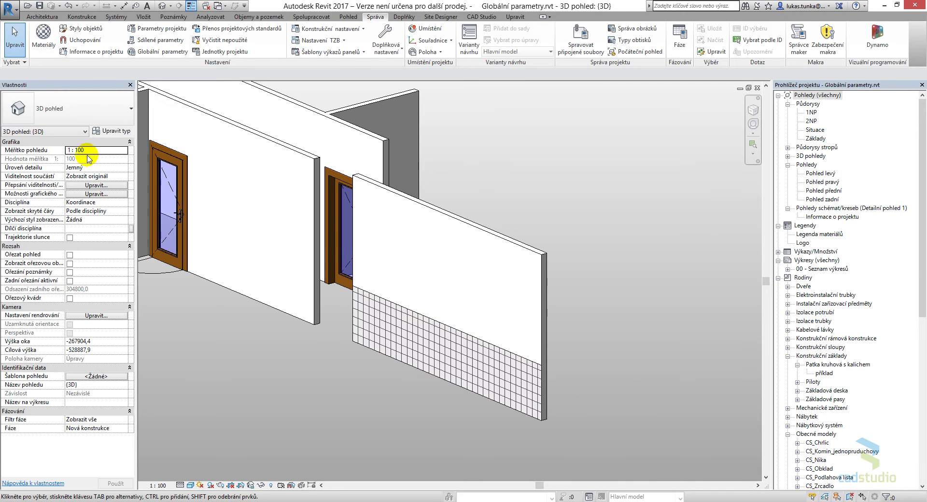
- Set the global parameter Výška obkladu to 1500, apply it and close the Global Parameters dialog
click(157, 51)
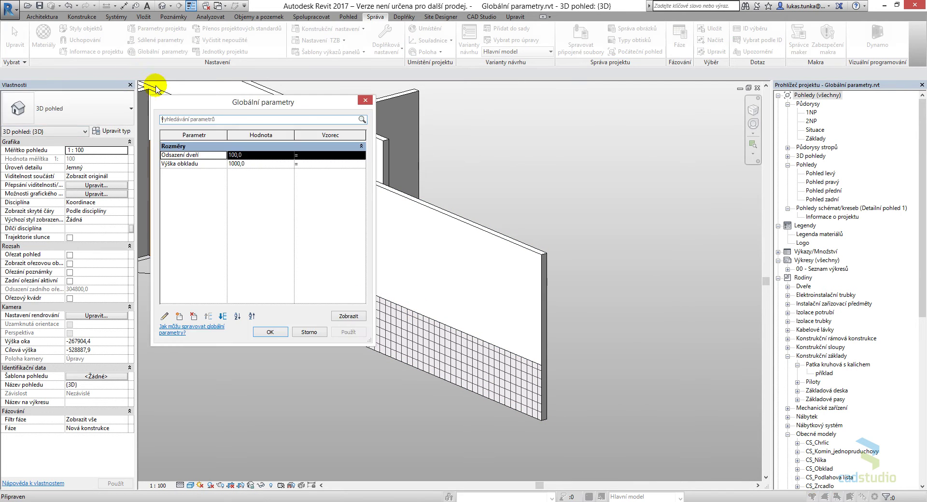
click(180, 164)
click(263, 164)
text(15)
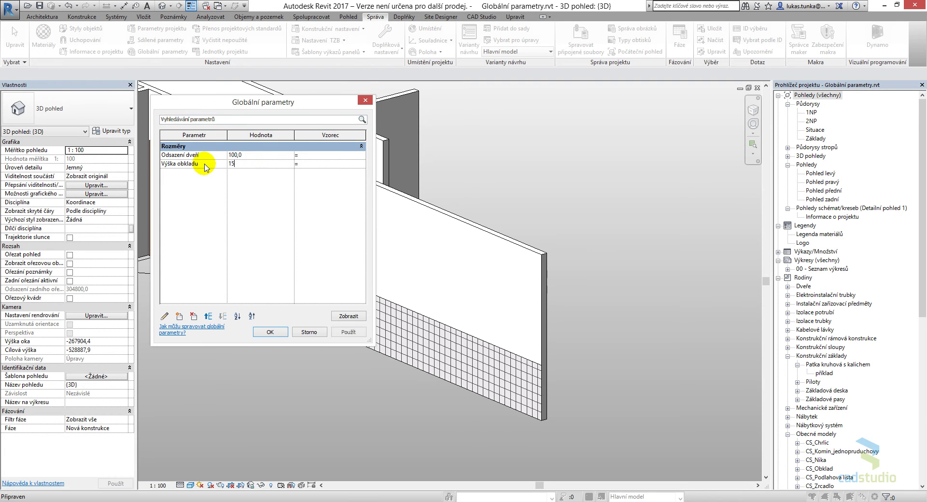
text(00)
click(349, 332)
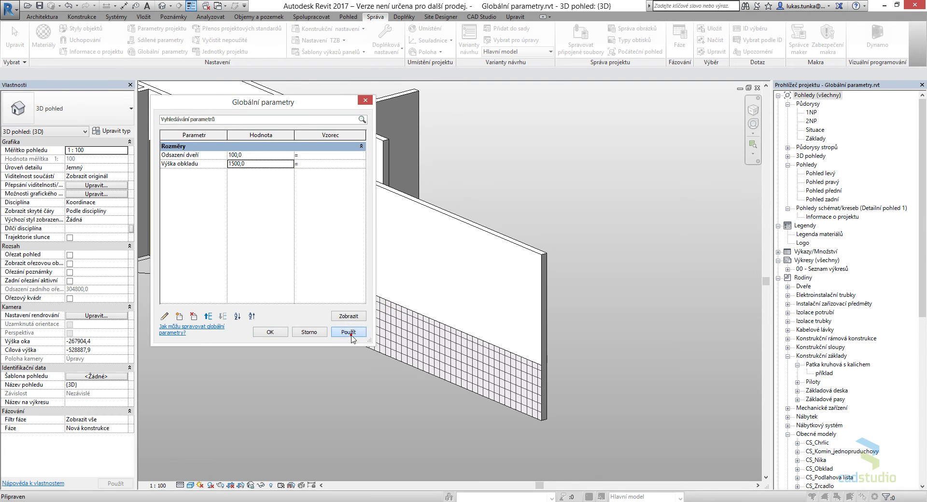
click(270, 332)
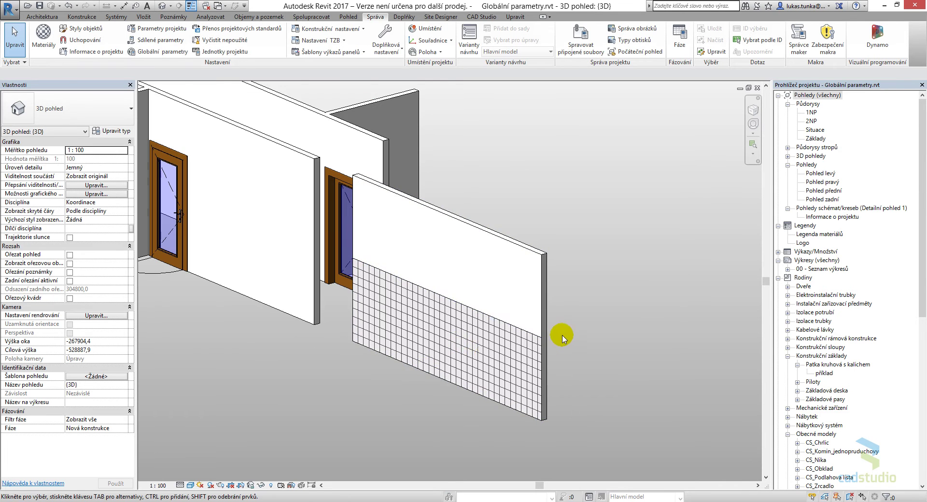
middle_drag(598, 279, 609, 312)
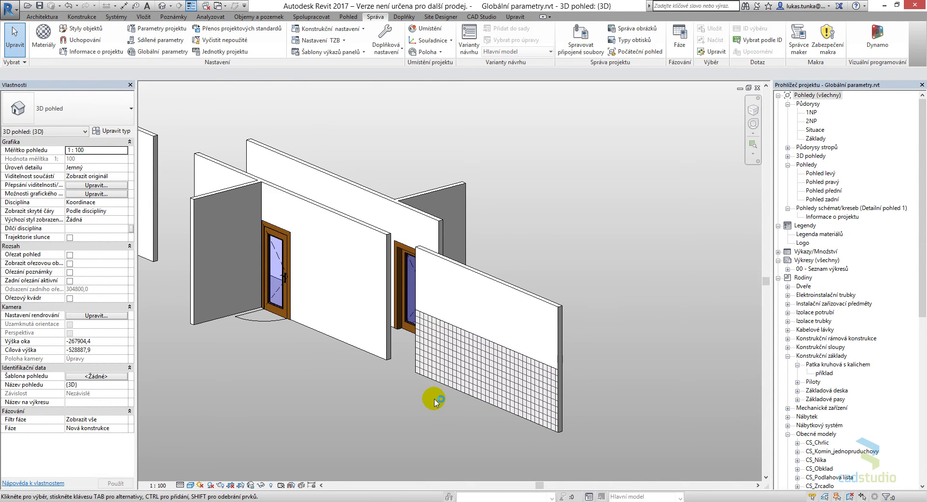
- Switch to PowerPoint, resume the slideshow and advance to the slide Vylepšené umístění zábradlí
key(alt+Tab)
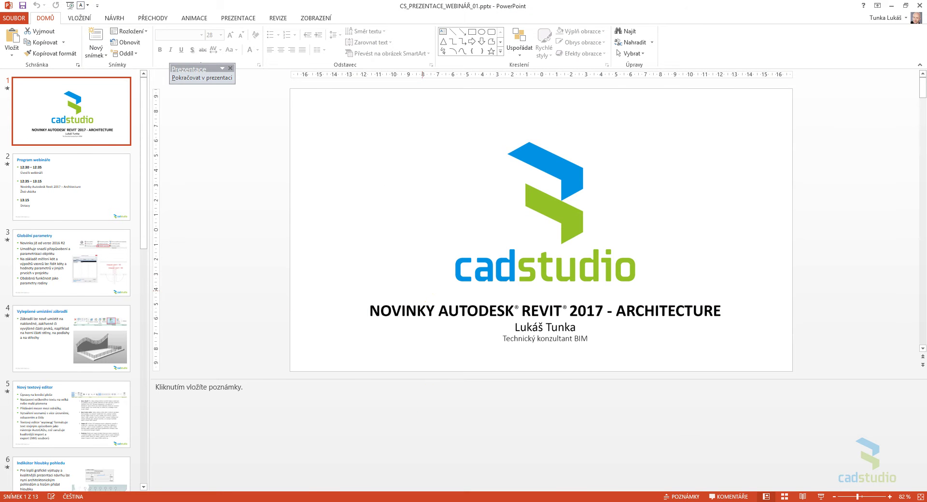
click(202, 78)
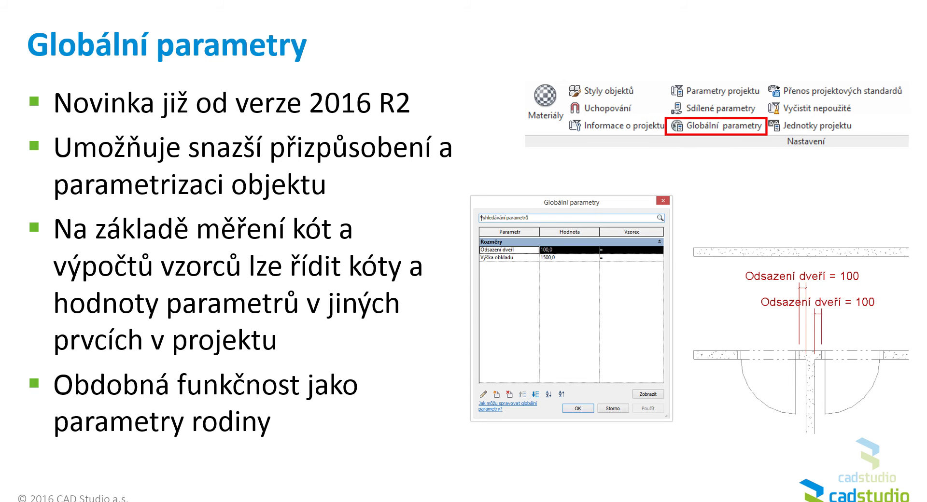
key(Right)
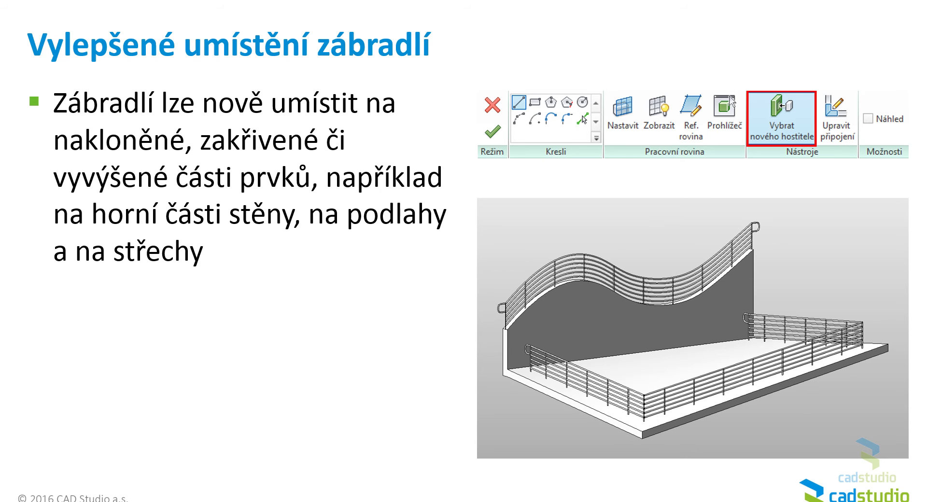
- Switch back to Revit, cascade the open view windows and maximize the 3D view of Zábradlí.rvt
key(alt+Tab)
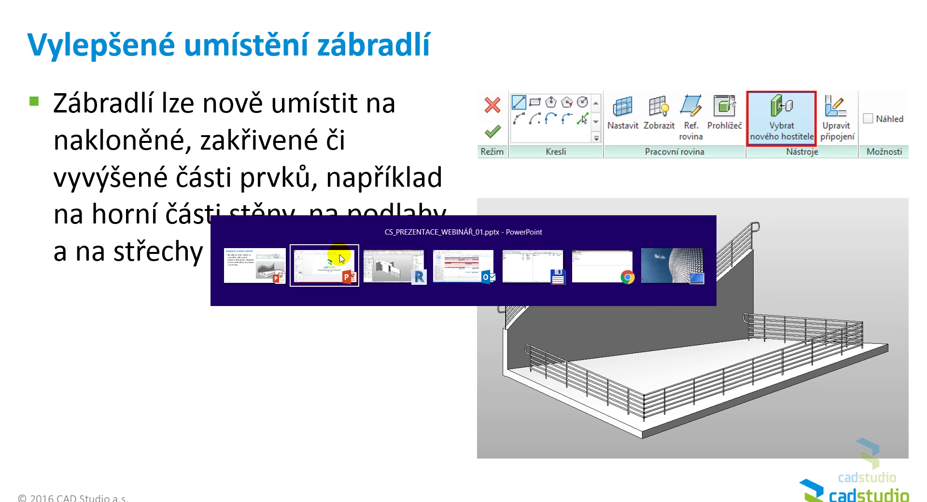
click(397, 254)
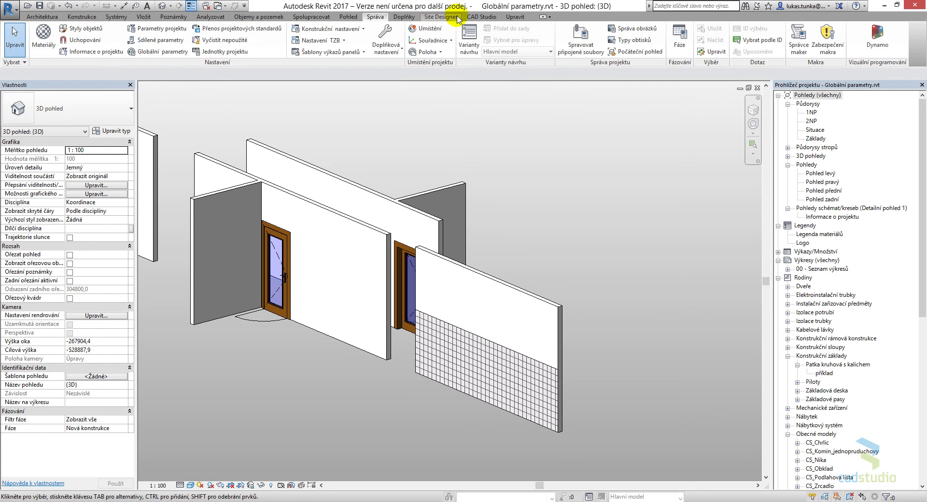
click(348, 18)
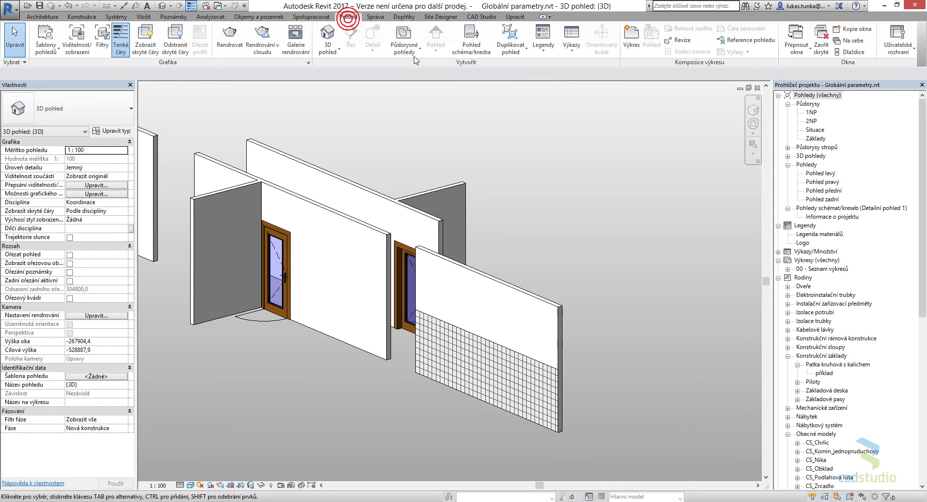
click(842, 40)
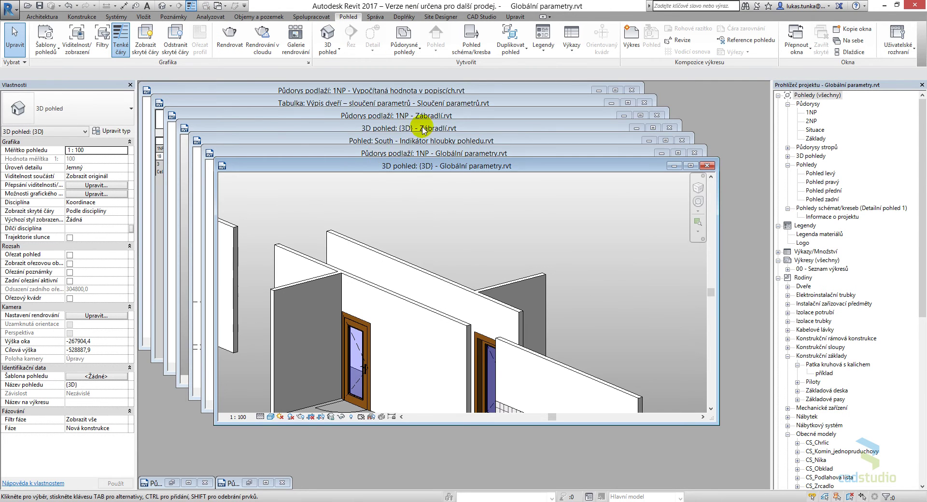
click(423, 129)
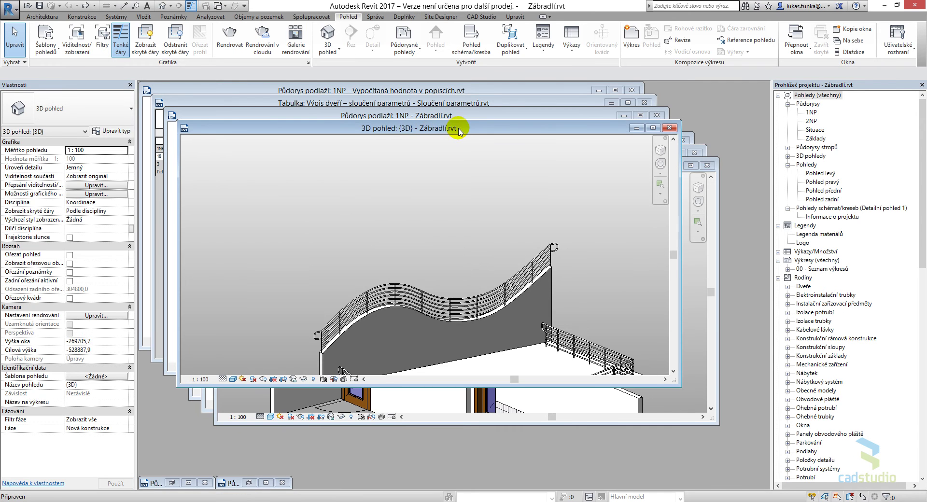
double_click(460, 129)
mouse_move(467, 311)
shift+middle_down()
mouse_move(602, 265)
mouse_move(683, 224)
mouse_move(654, 296)
mouse_move(425, 291)
mouse_move(405, 260)
mouse_move(219, 218)
mouse_move(285, 297)
mouse_move(463, 250)
mouse_move(480, 298)
shift+middle_up()
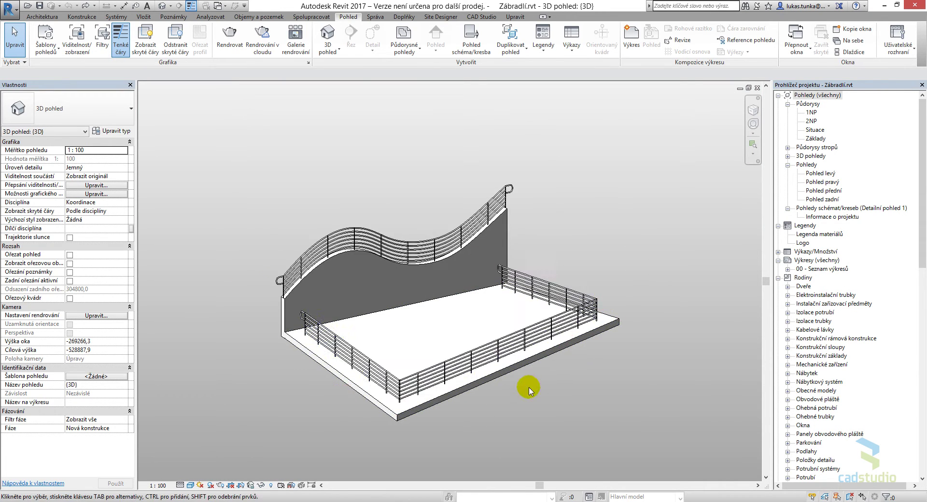
scroll(586, 394, down, 2)
- Open the 1NP floor plan and copy the whole floor, wall and railing assembly horizontally to the right of the original
double_click(812, 113)
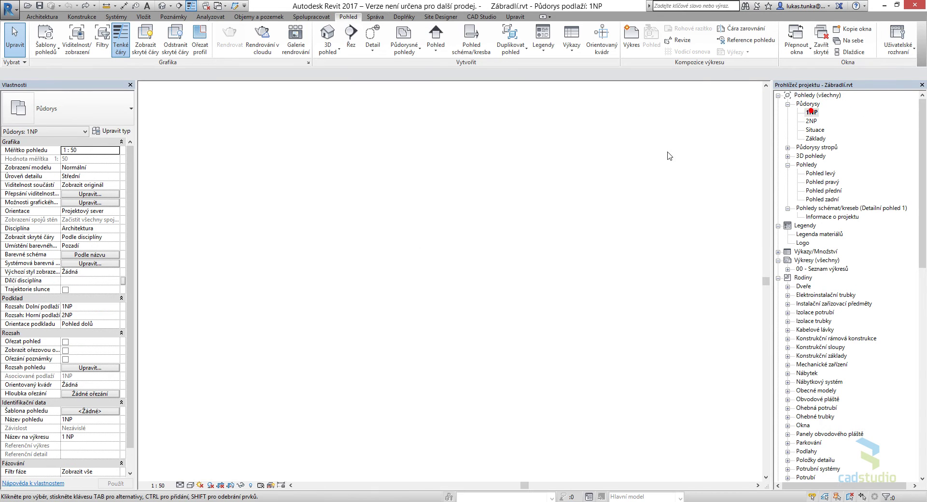
scroll(393, 306, down, 2)
scroll(387, 311, up, 1)
drag(278, 238, 408, 343)
key(c)
key(o)
click(382, 267)
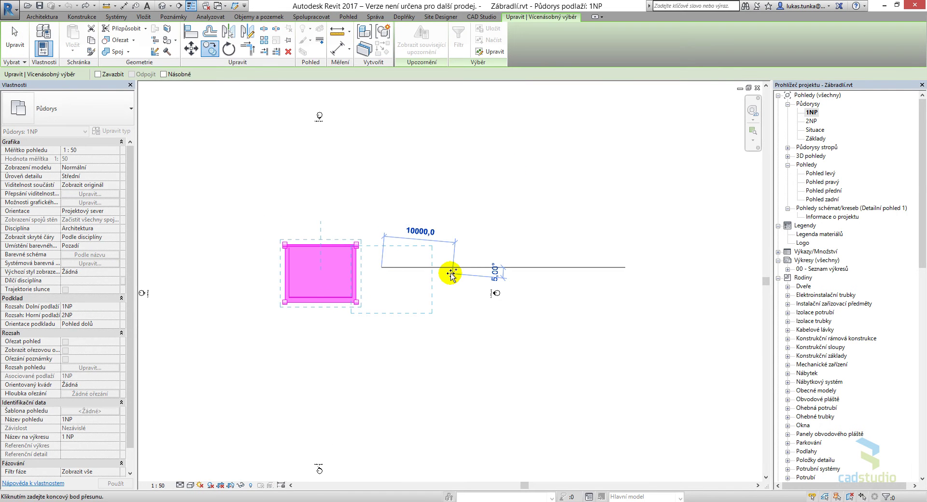
key(Escape)
key(Escape)
- Delete the railings on the wall and along the floor edges in the 1NP plan, keeping the wall and floor
scroll(283, 262, up, 4)
scroll(283, 263, up, 2)
click(290, 269)
click(306, 286)
scroll(250, 243, up, 2)
click(306, 261)
click(252, 240)
middle_drag(368, 188, 369, 163)
scroll(375, 138, down, 3)
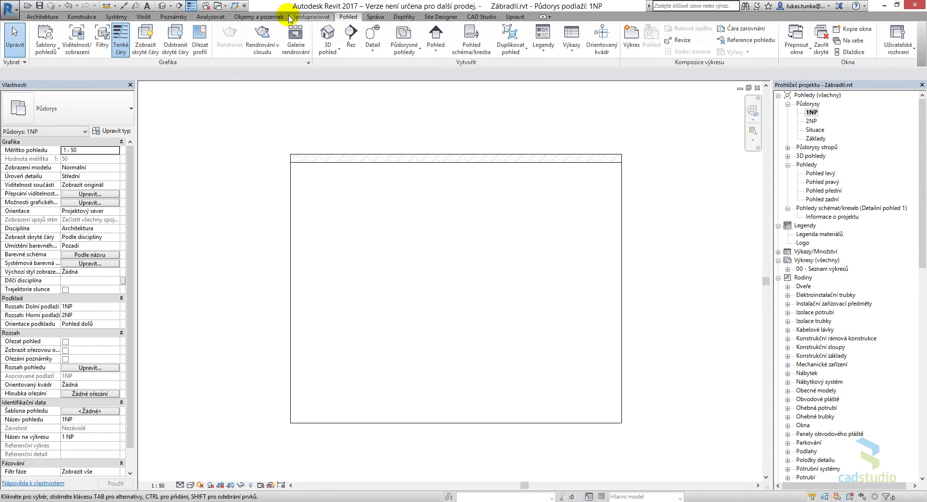
- Start a railing by sketched path and pick the wall along the floor's upper edge as its new host
click(43, 17)
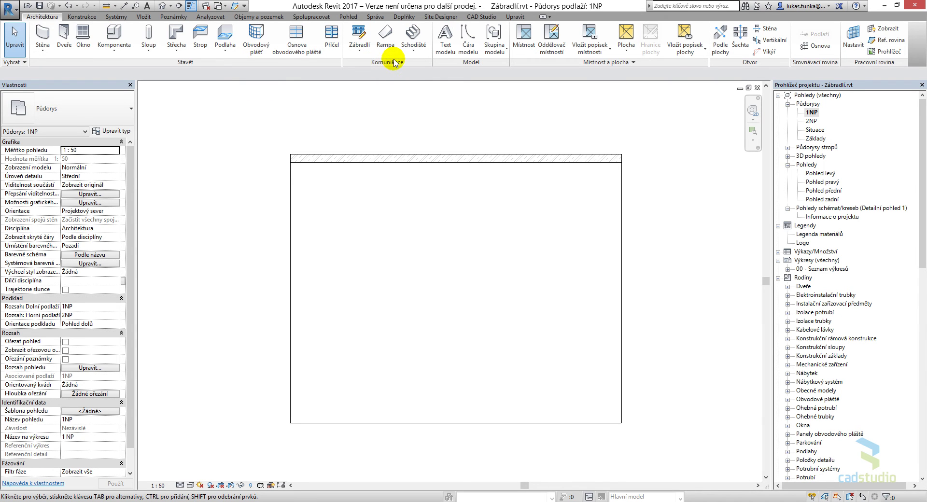
click(360, 49)
click(388, 68)
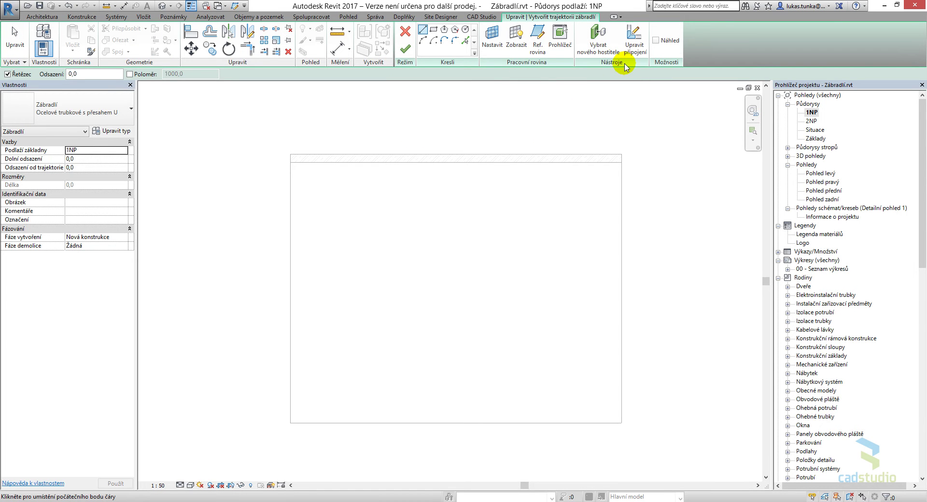
click(595, 42)
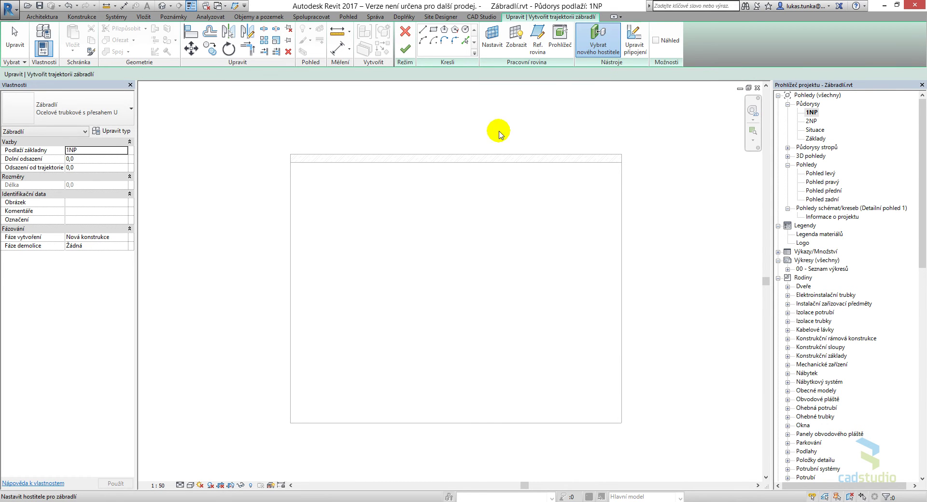
click(482, 155)
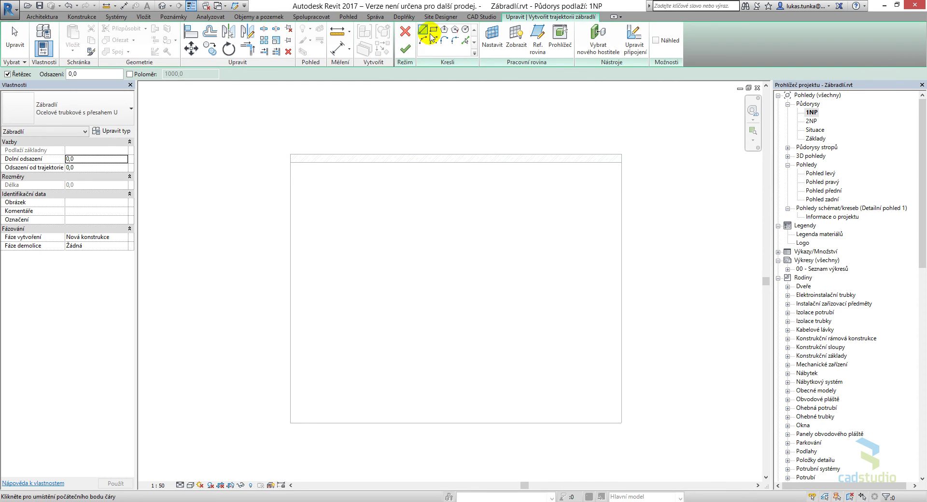
- Sketch a straight 10000 mm railing path along the wall's centreline from end to end and finish the sketch
scroll(284, 151, up, 3)
click(296, 165)
scroll(292, 151, down, 3)
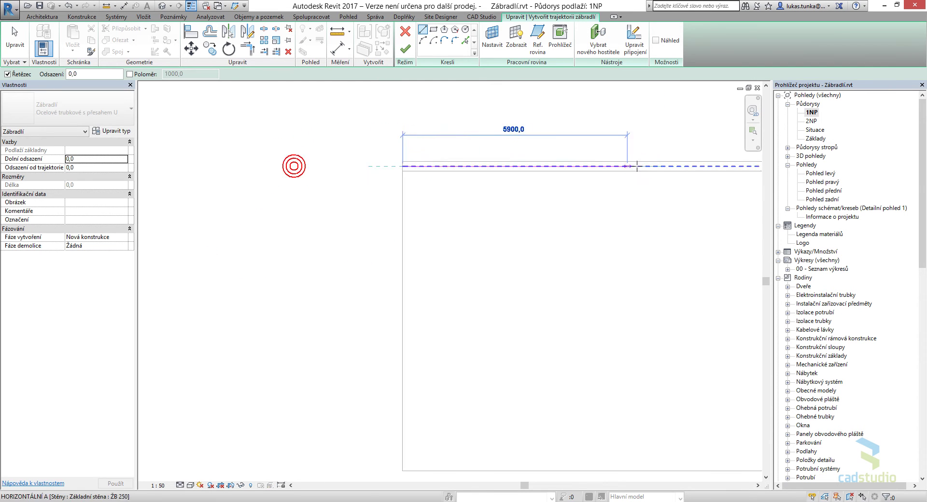
click(563, 160)
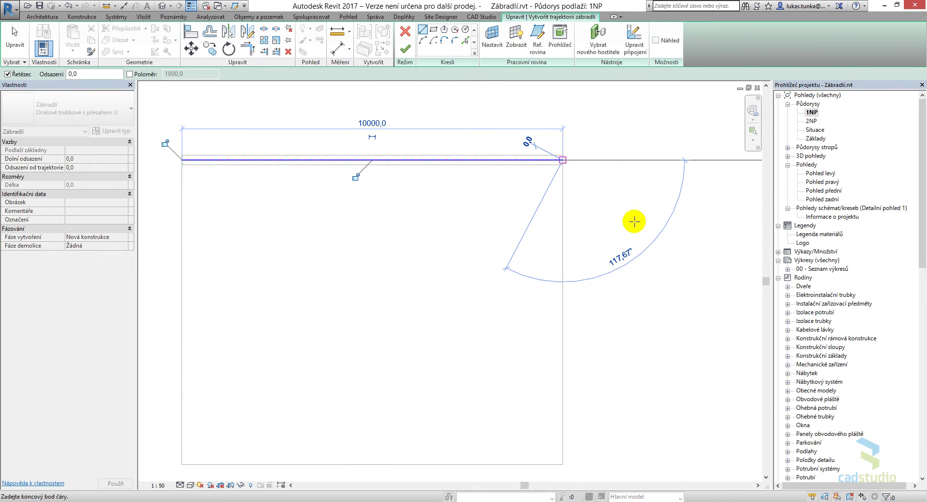
key(Escape)
key(Escape)
middle_drag(463, 116, 542, 115)
scroll(499, 199, down, 1)
middle_drag(489, 226, 487, 236)
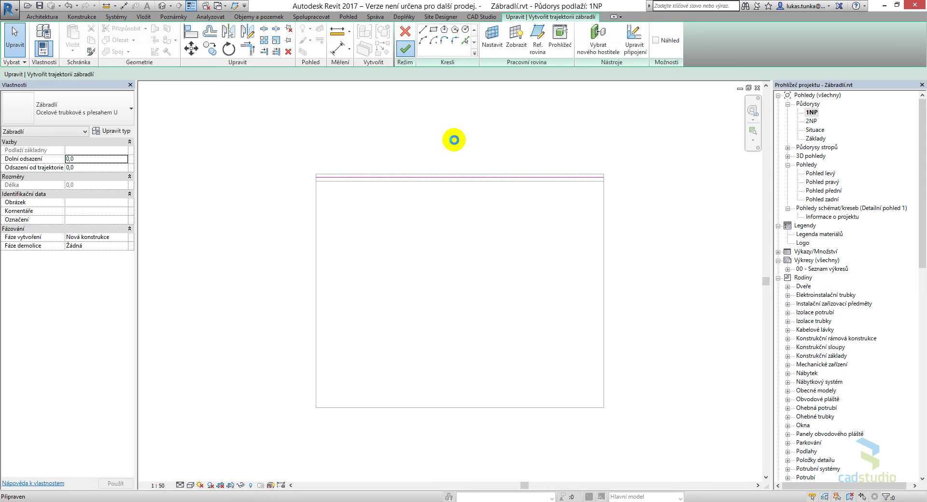
- Switch to the 3D view and examine from several angles how the new railing follows the curved wall top
key(ctrl+Tab)
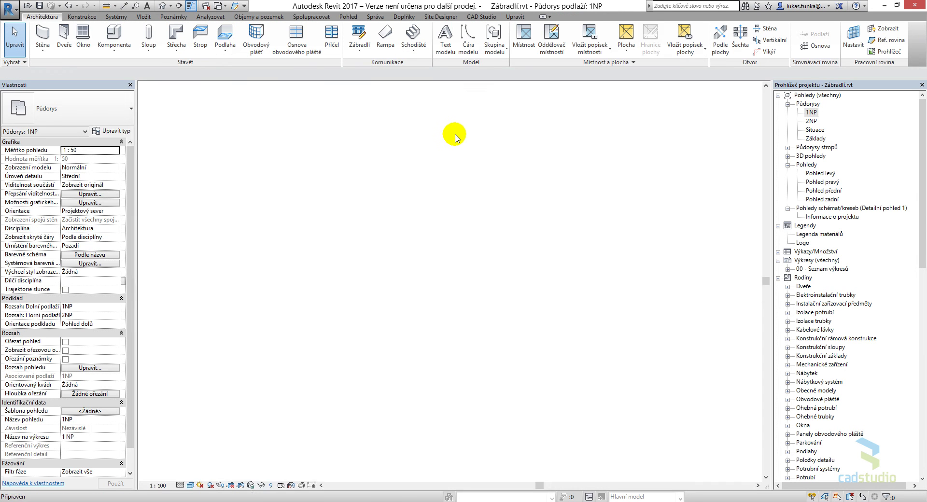
middle_drag(451, 355, 480, 321)
scroll(388, 274, up, 5)
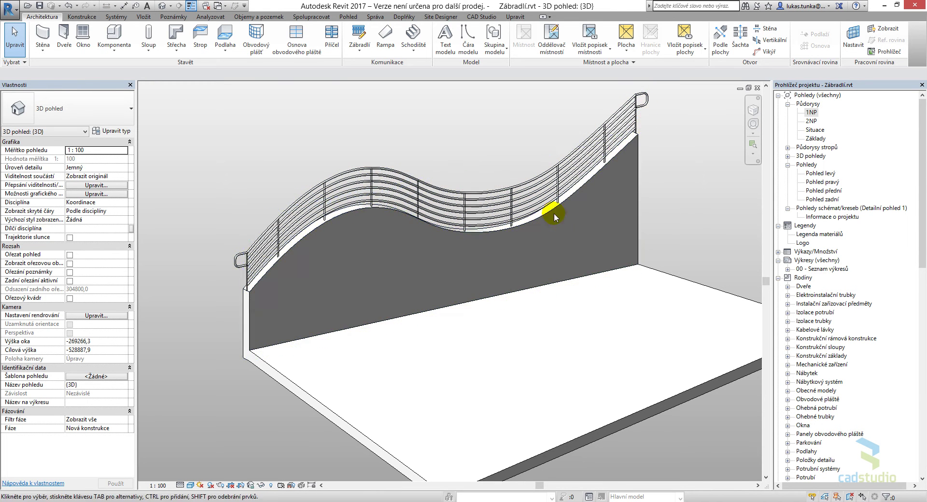
shift+middle_drag(507, 207, 628, 338)
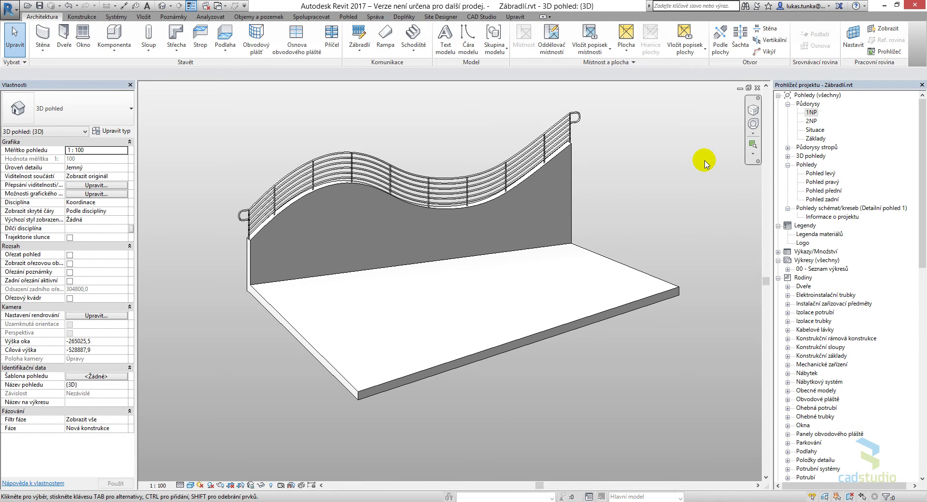
shift+middle_drag(659, 367, 638, 320)
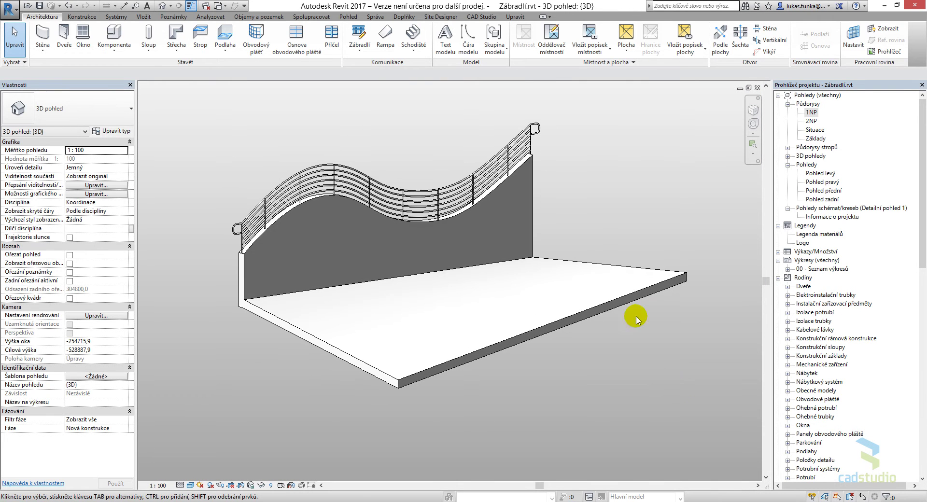
shift+middle_drag(615, 434, 600, 385)
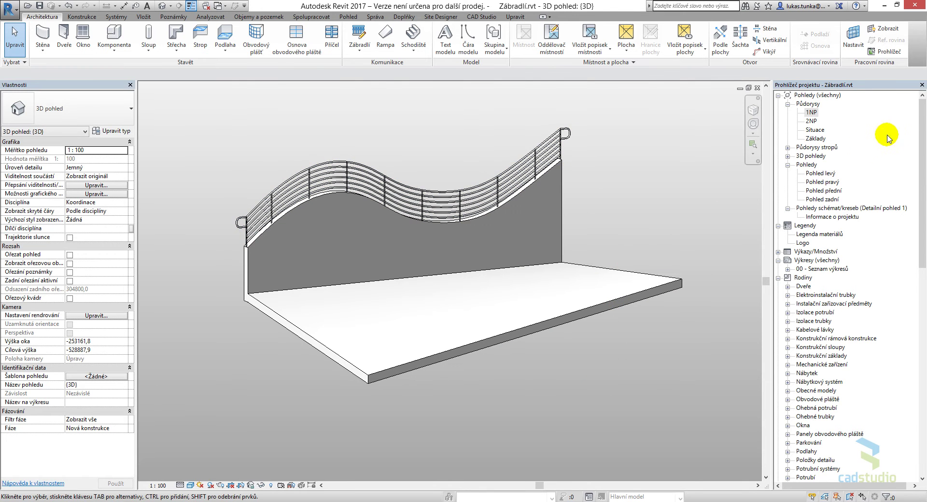
- In the 1NP plan, start another railing by sketched path and pick the floor as its new host
double_click(811, 113)
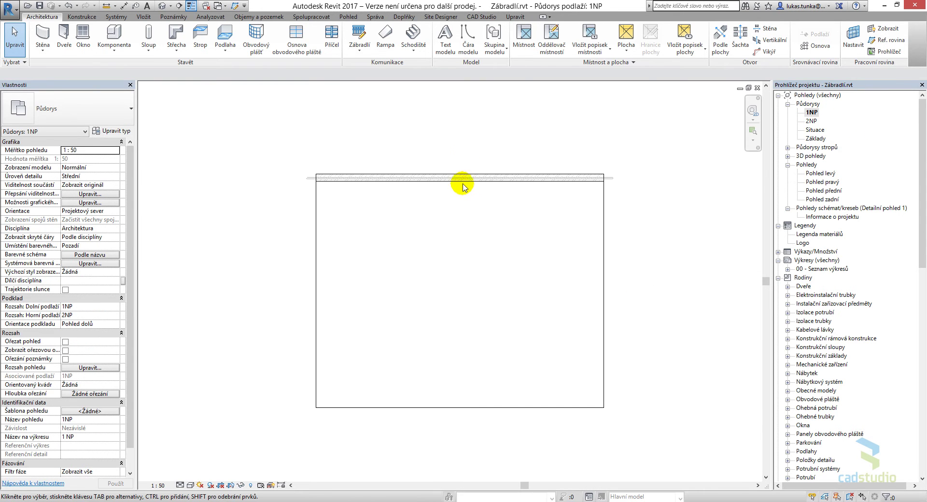
middle_drag(525, 123, 510, 124)
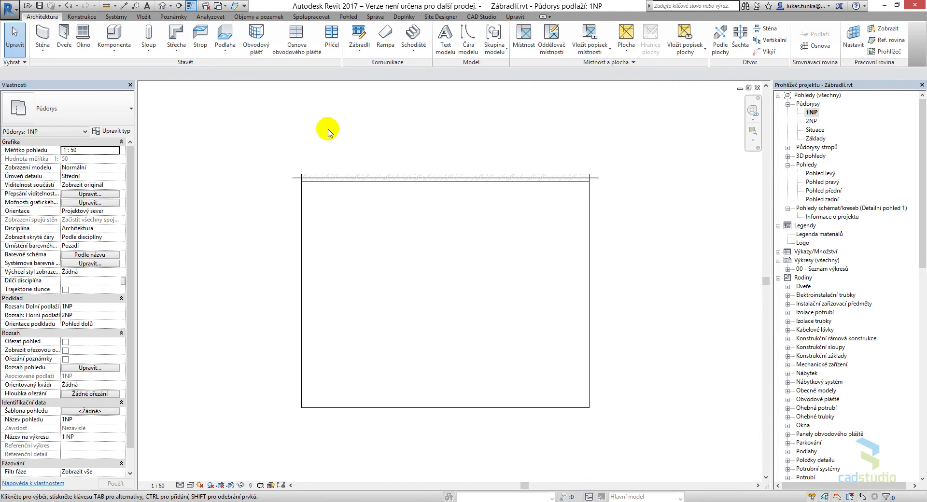
click(360, 50)
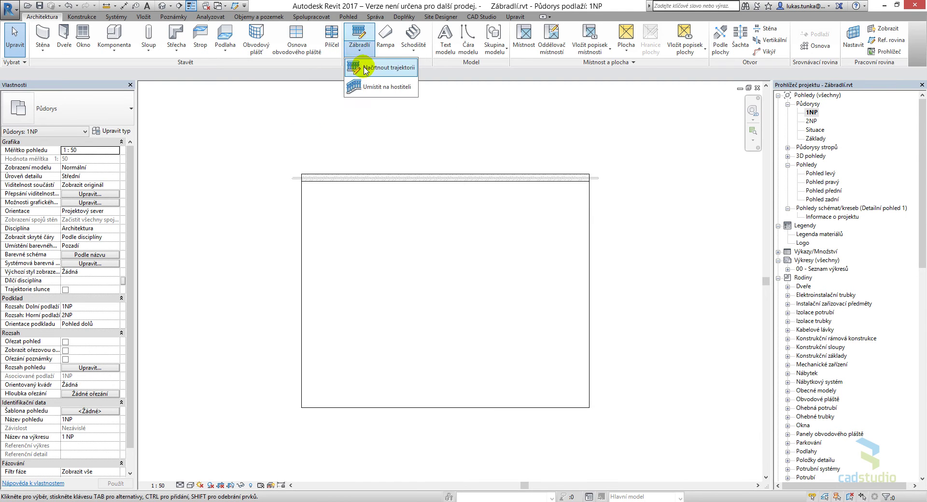
click(365, 68)
click(598, 37)
click(592, 269)
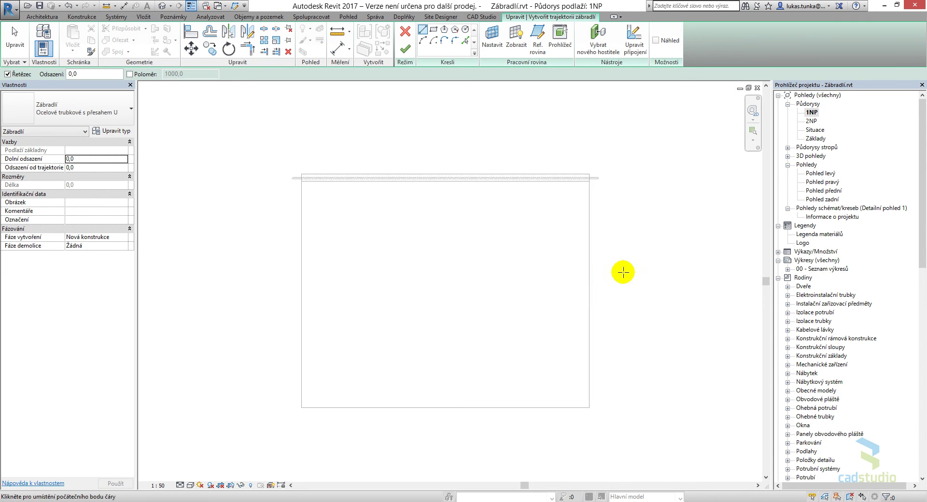
- Sketch a three-sided railing path just inside the floor's free edges with a 9300 mm front run, finish it and view it in 3D
click(309, 190)
click(314, 396)
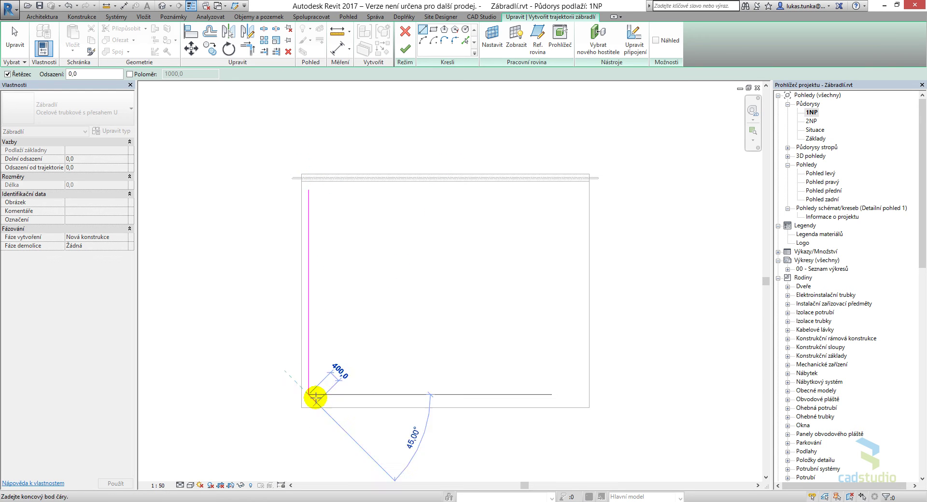
click(576, 395)
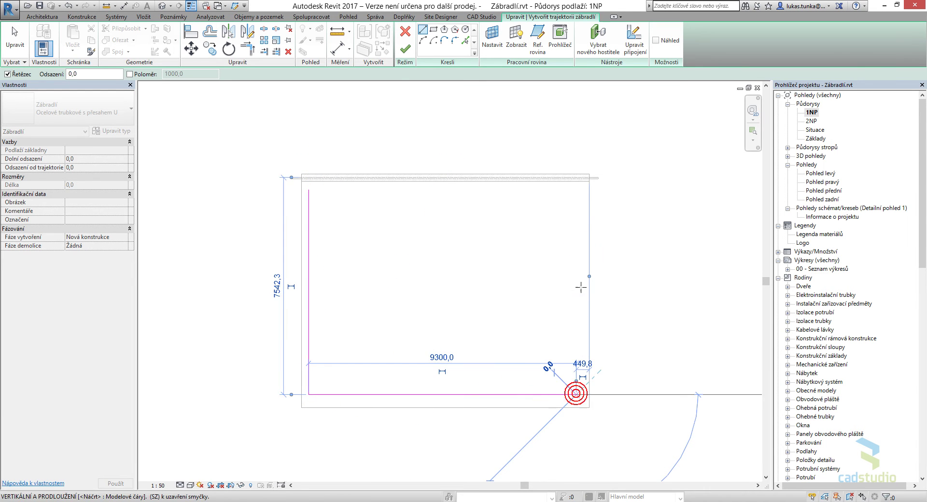
click(576, 190)
key(Escape)
key(Escape)
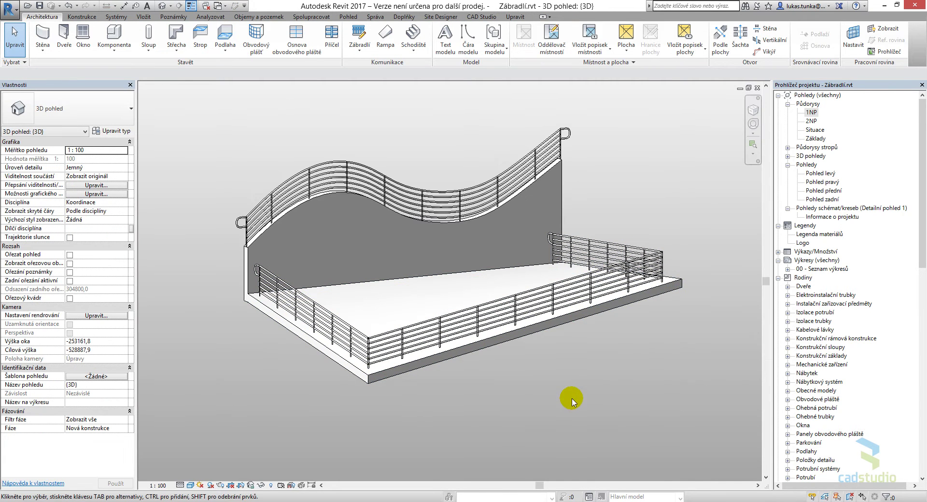
shift+middle_drag(572, 401, 595, 401)
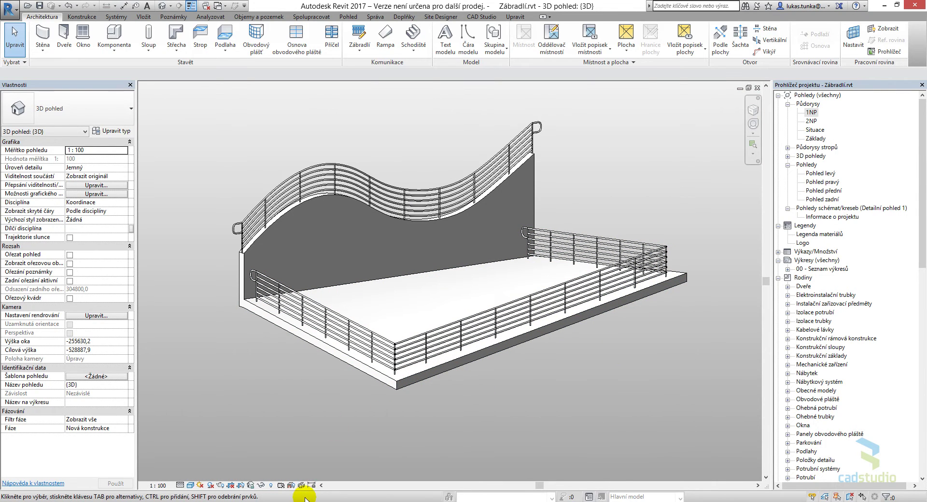
- Switch to the presentation and advance from the railing slide to the one on the new text editor
key(alt+Tab)
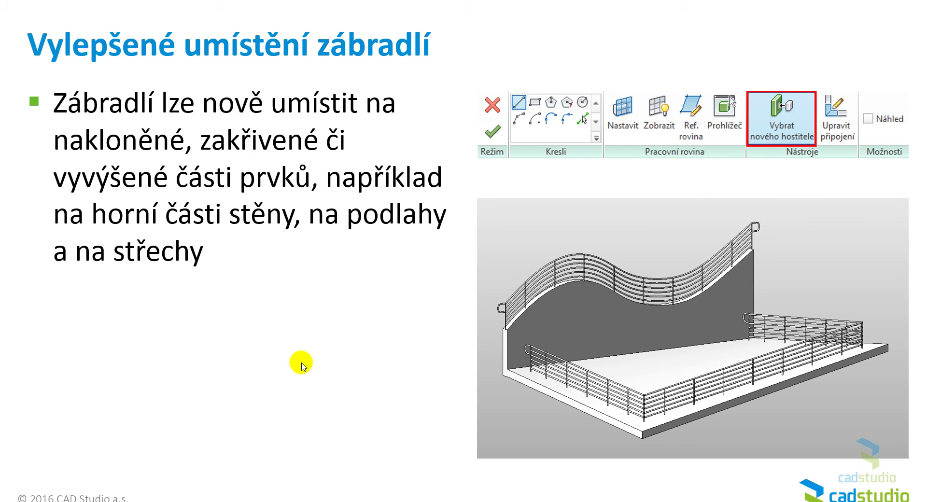
key(Right)
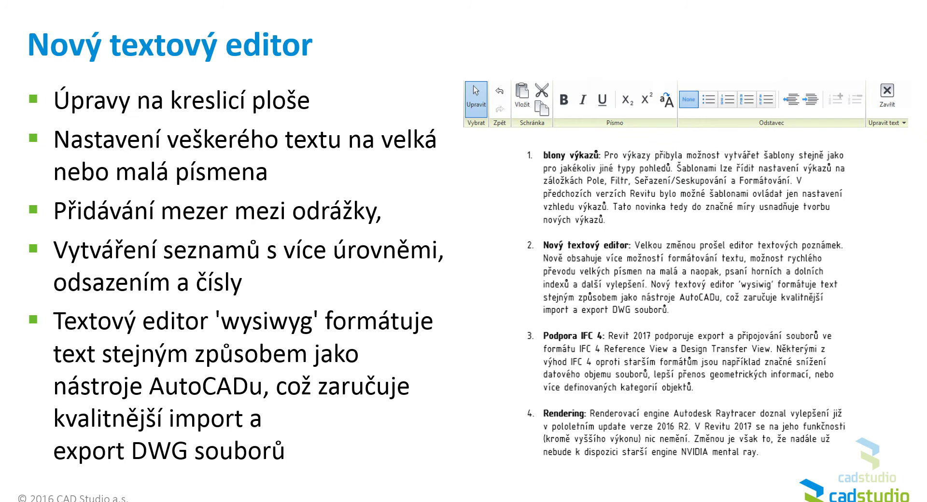
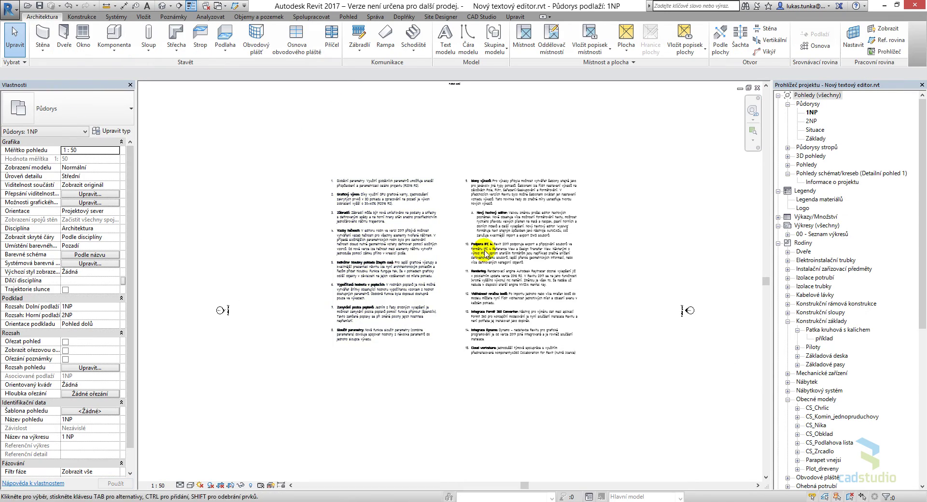
- In the 1NP plan of the text editor project, open the text note starting with "Globální parametry" for editing
click(472, 259)
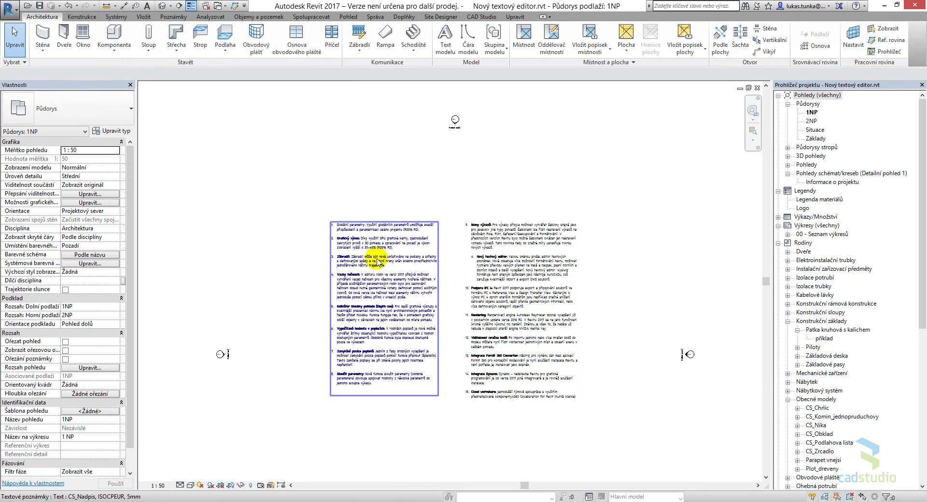
scroll(372, 248, up, 5)
middle_drag(469, 265, 424, 186)
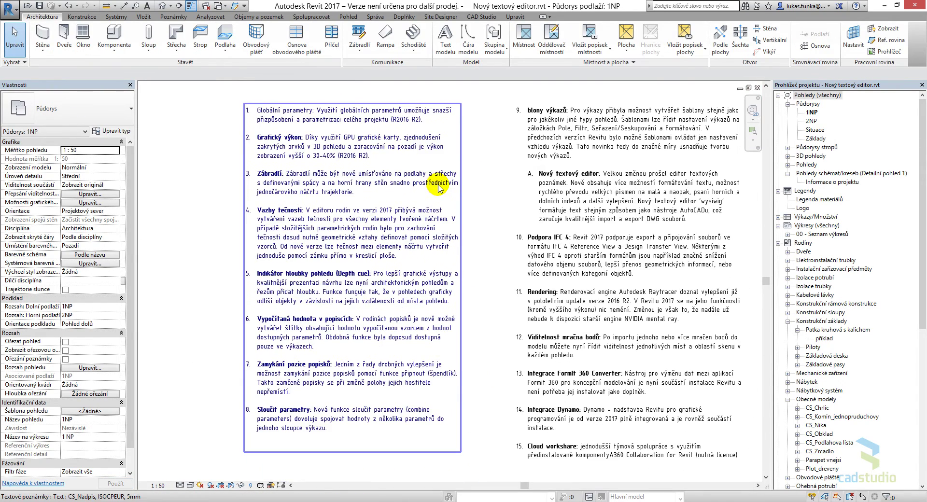
click(371, 173)
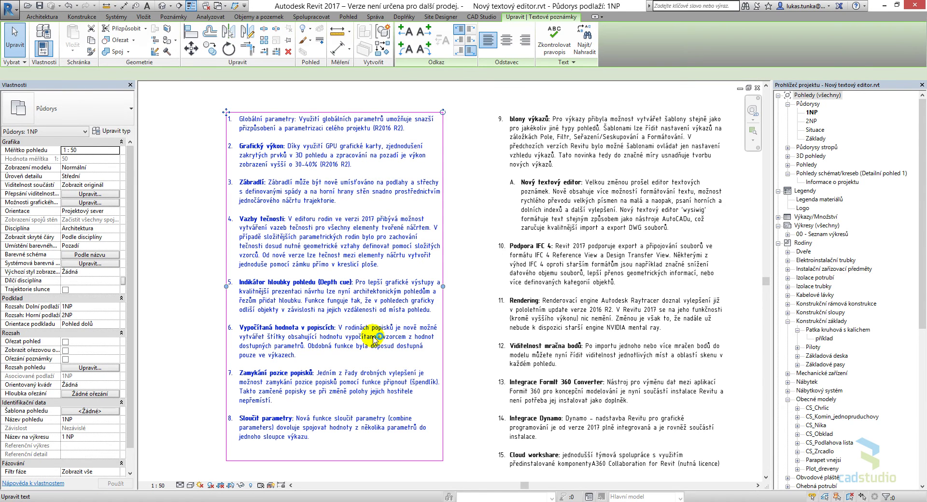
double_click(374, 300)
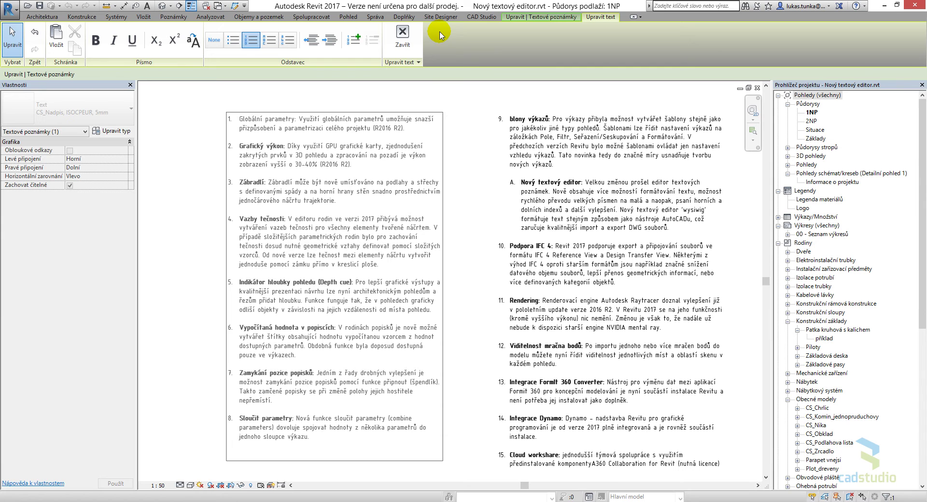
- Try the bullet, numbered, uppercase-letter and lowercase-letter list formats on all paragraphs of the open text note
drag(310, 437, 227, 119)
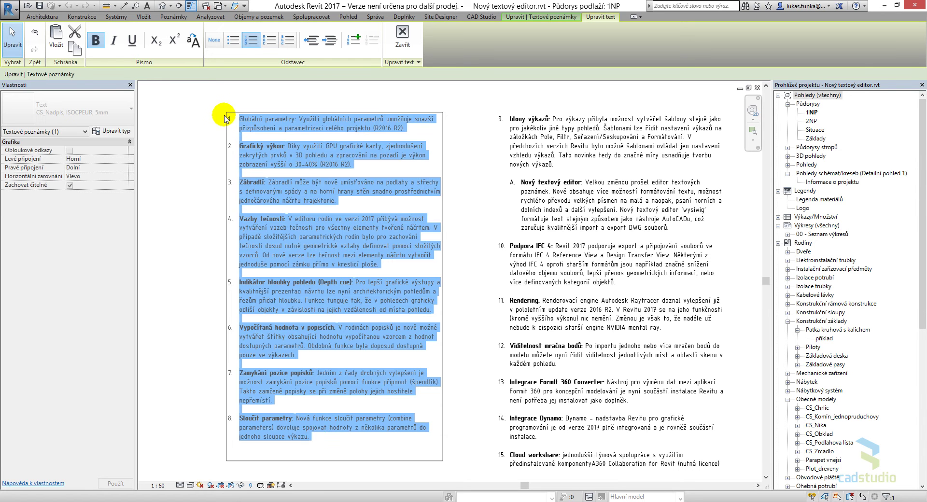
click(217, 44)
click(233, 40)
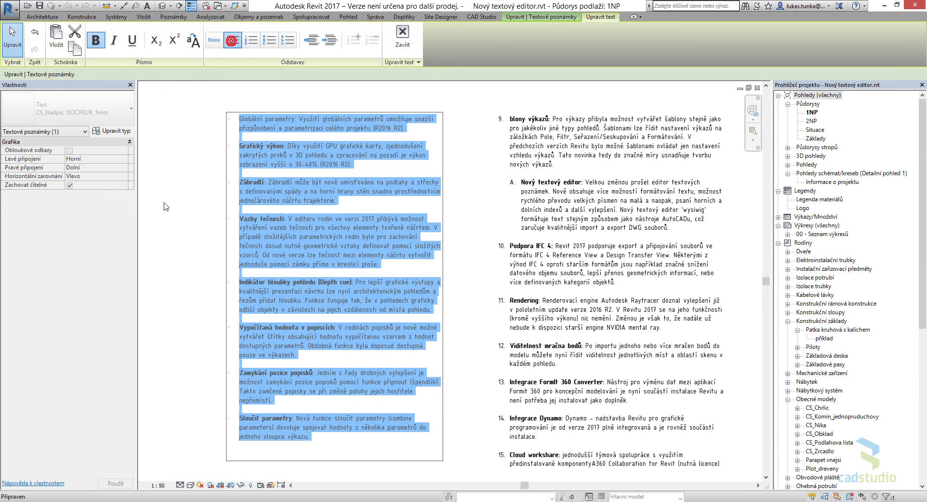
click(251, 40)
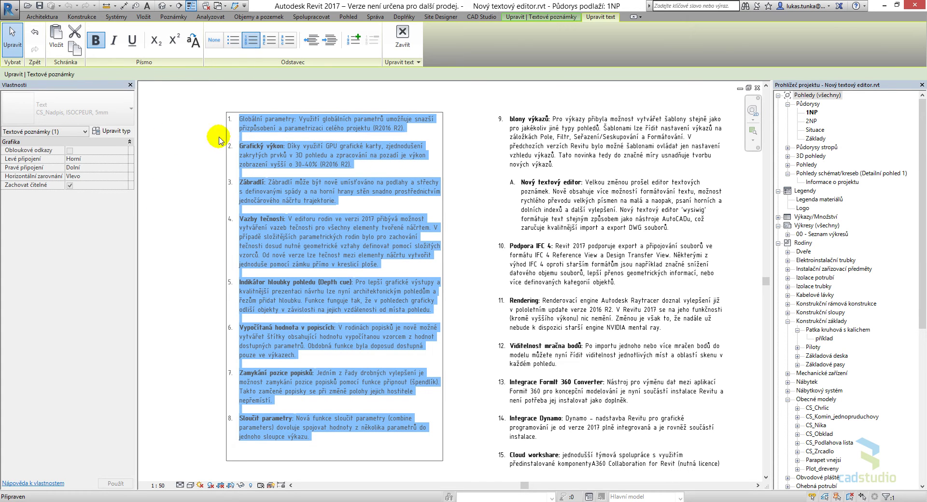
click(269, 40)
click(286, 42)
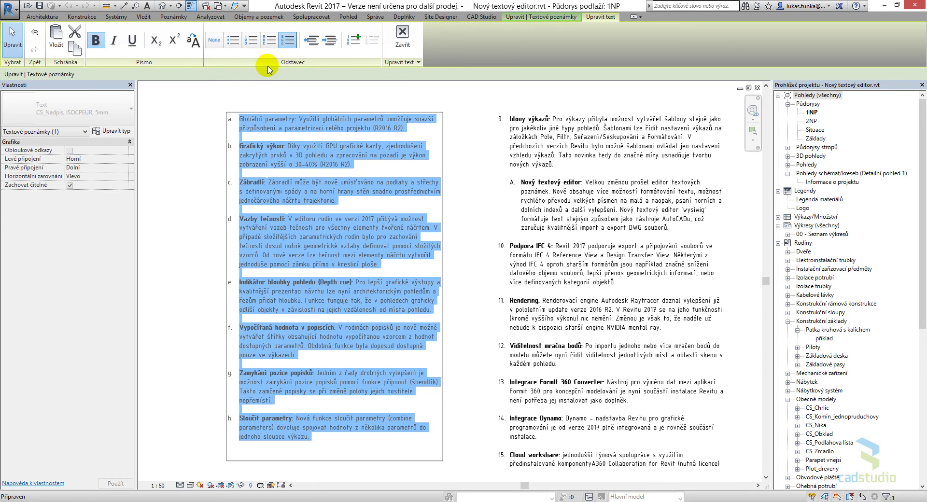
- Set all paragraphs of the text note back to a numbered list and leave the text editing
click(257, 156)
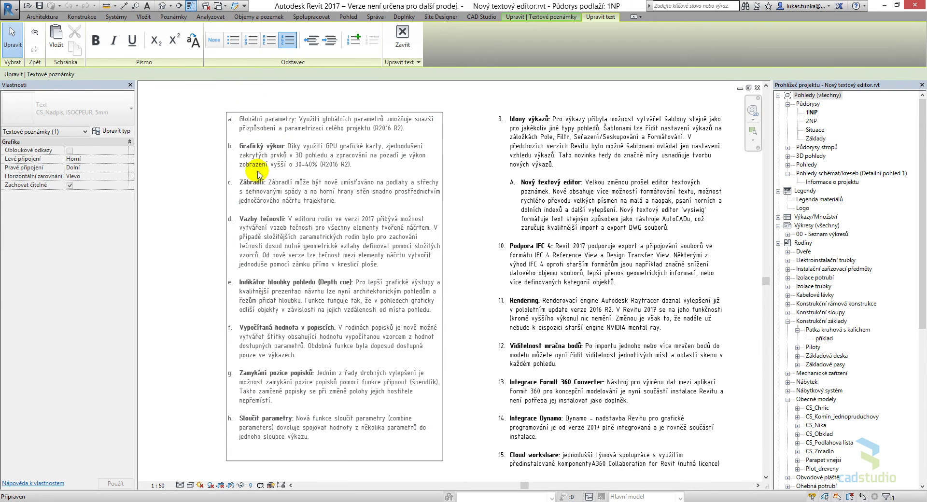
drag(333, 442, 239, 119)
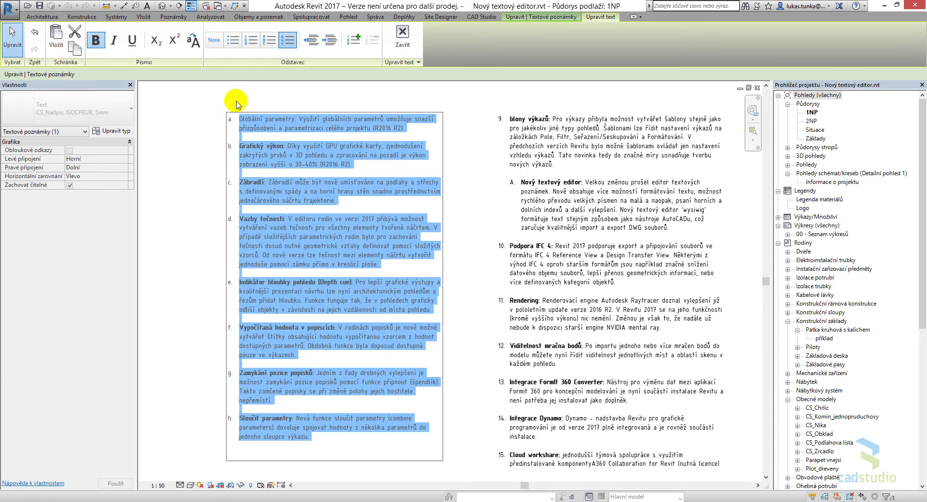
click(251, 40)
click(269, 189)
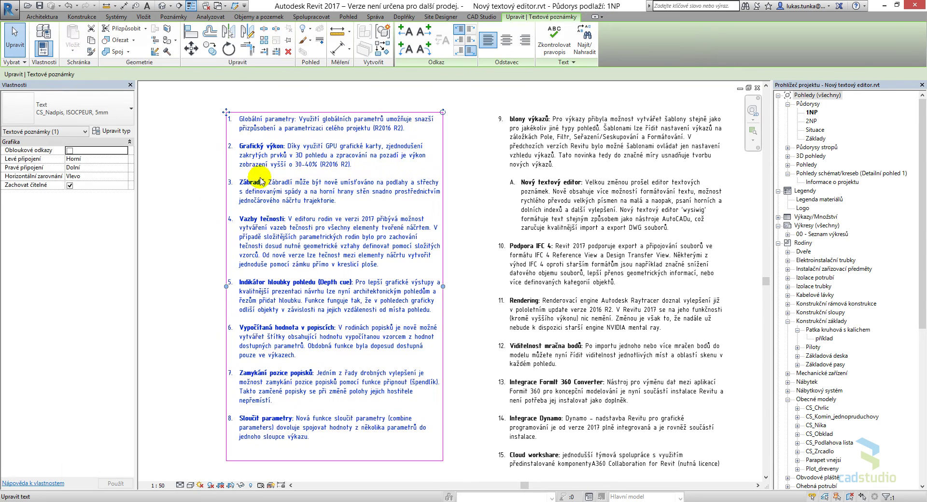
- Reopen the same text note and indent the "Vazby tečnosti" paragraph one list level as a sub-item
click(304, 136)
scroll(257, 172, up, 3)
mouse_move(257, 171)
middle_down()
mouse_move(249, 265)
mouse_move(420, 305)
middle_up()
drag(504, 417, 261, 360)
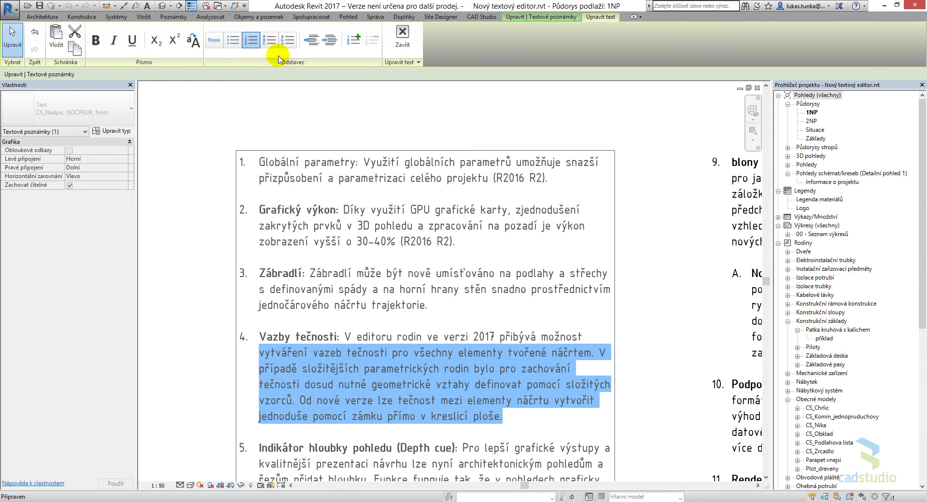
click(331, 40)
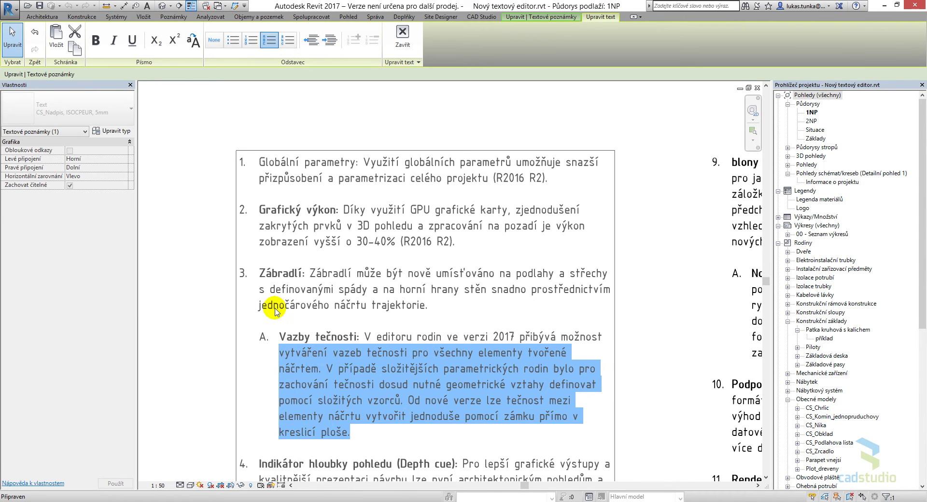
click(389, 305)
scroll(340, 296, down, 2)
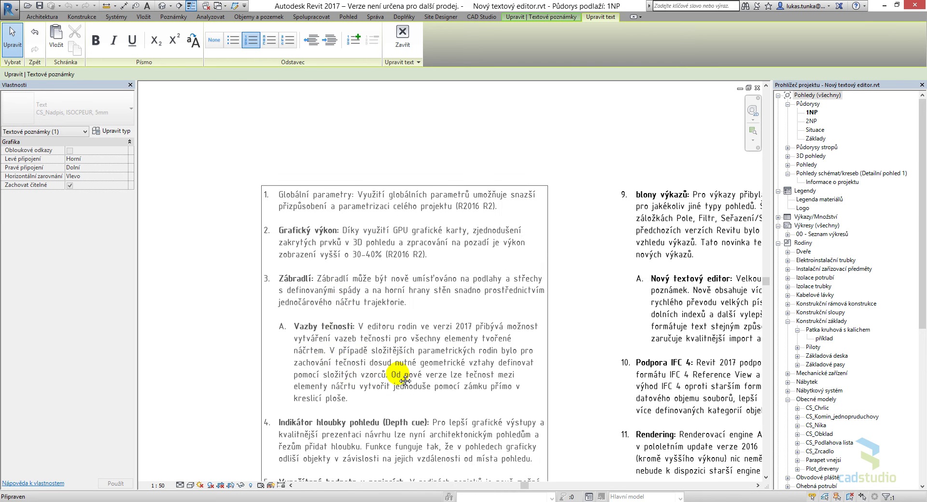
middle_drag(399, 374, 338, 333)
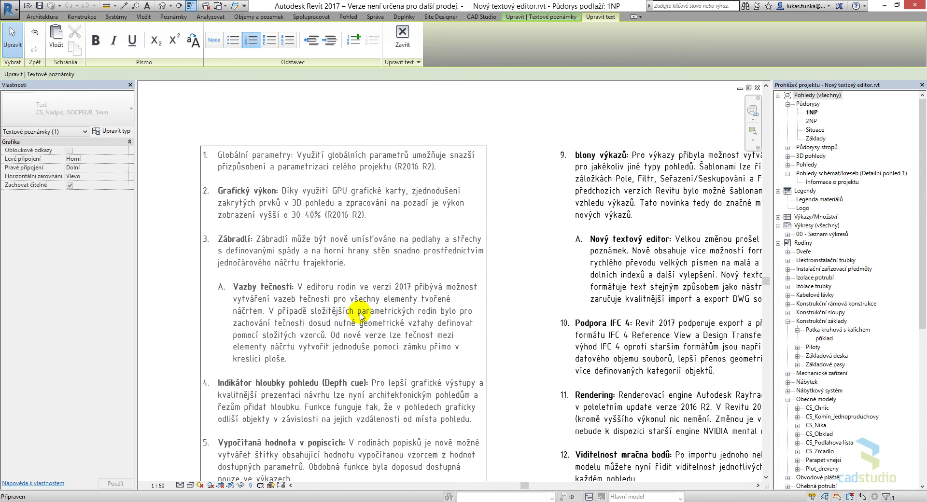
- Try all capitals on the whole "Vazby tečnosti" paragraph and revert it to its original case
triple_click(289, 360)
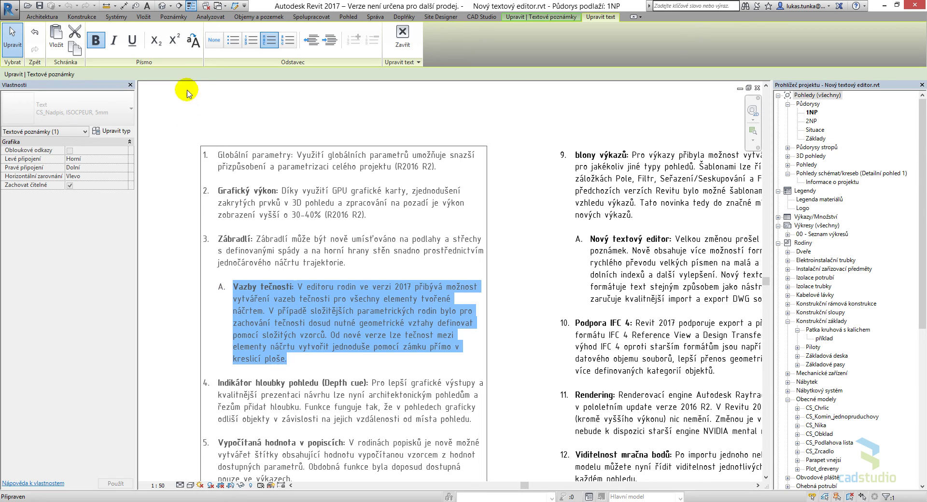
click(193, 41)
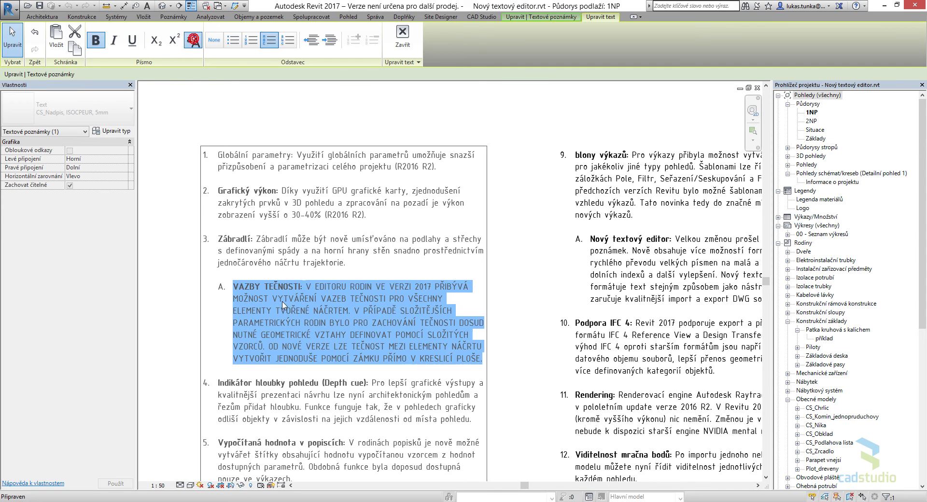
click(194, 42)
click(334, 322)
- Try superscript and subscript on "2017" in the "Vazby tečnosti" paragraph, and return it to normal text
scroll(341, 293, up, 3)
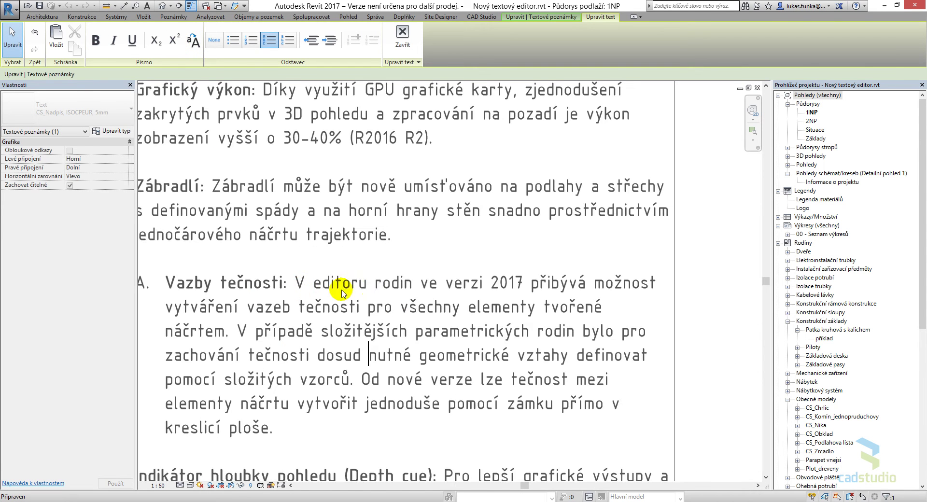
double_click(512, 282)
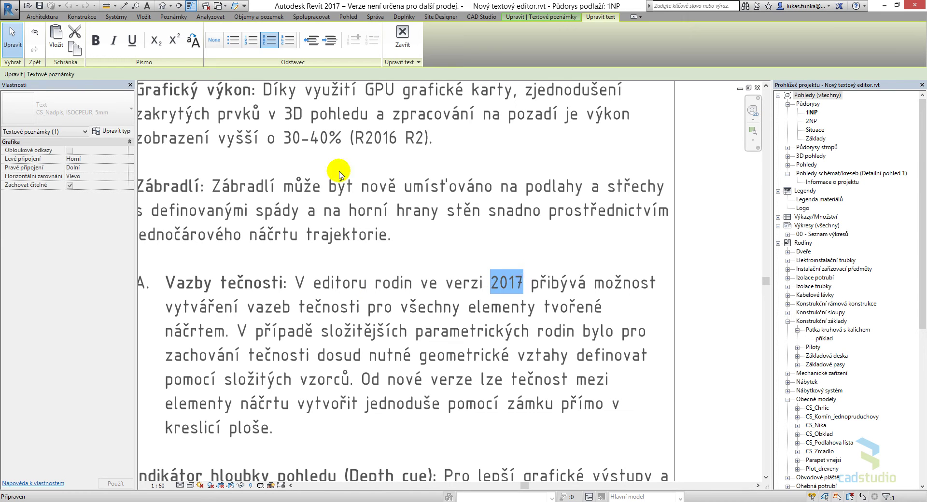
click(174, 39)
click(156, 41)
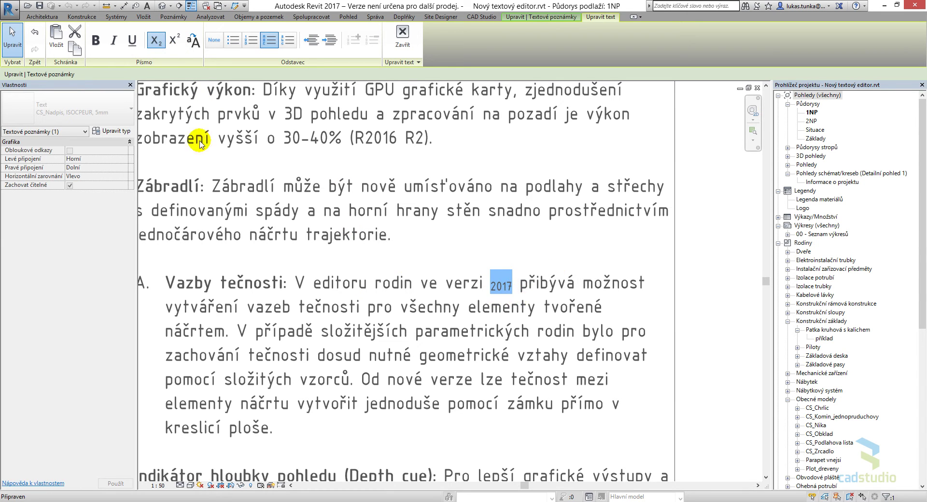
click(155, 40)
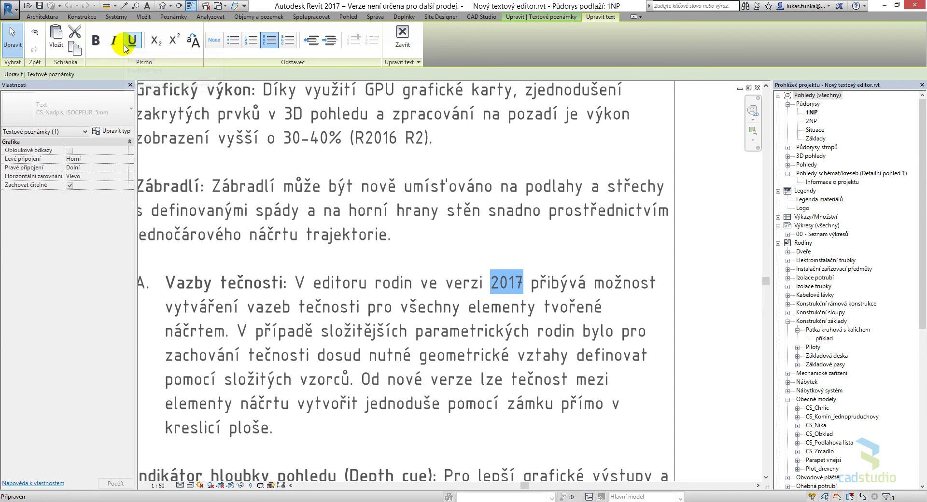
click(468, 265)
- Finish editing the text note and select the neighbouring note containing items 9 to 15
scroll(456, 252, down, 3)
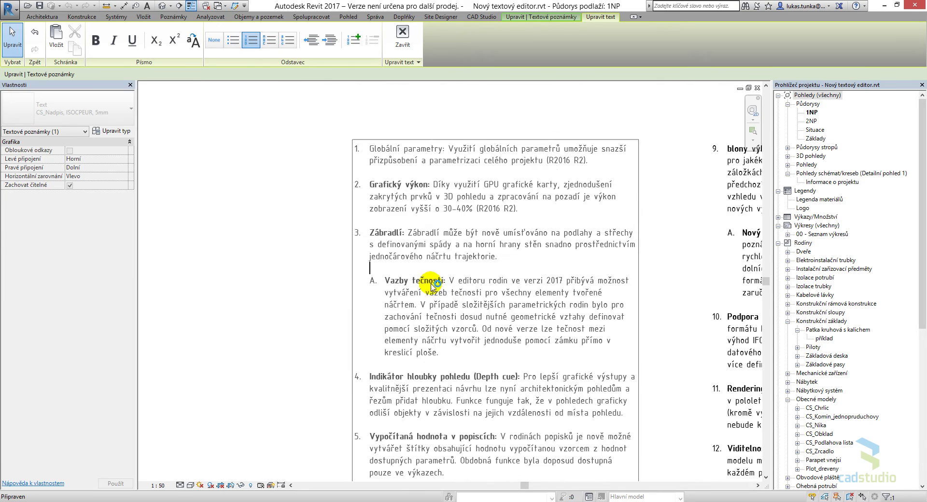
scroll(431, 285, down, 2)
click(588, 311)
middle_drag(595, 355, 389, 294)
click(492, 259)
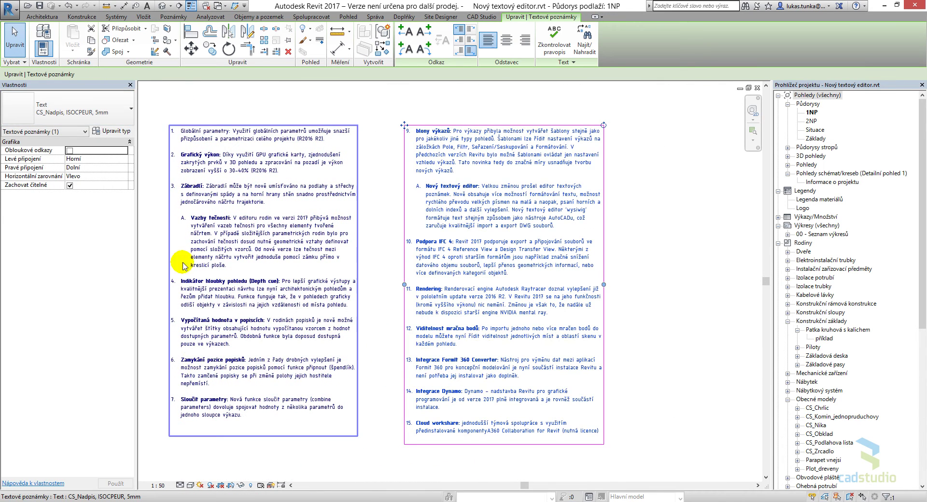
drag(447, 127, 428, 136)
double_click(428, 290)
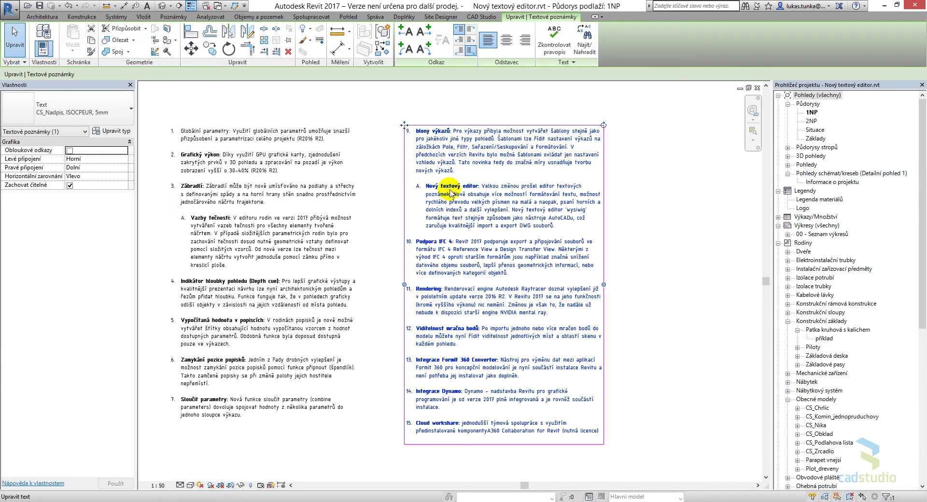
- Lower the start number of the neighbouring text note's list so it begins at 8, and finish editing the note
double_click(465, 171)
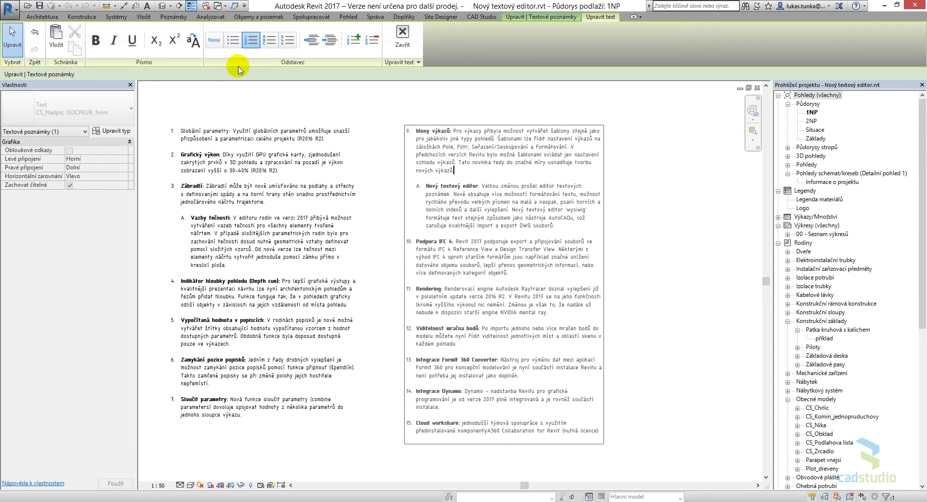
click(373, 40)
click(372, 41)
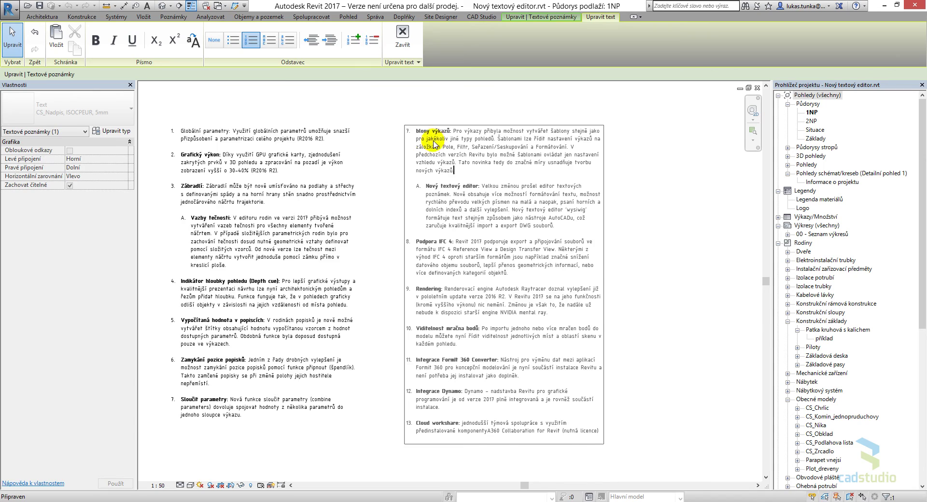
scroll(408, 126, up, 3)
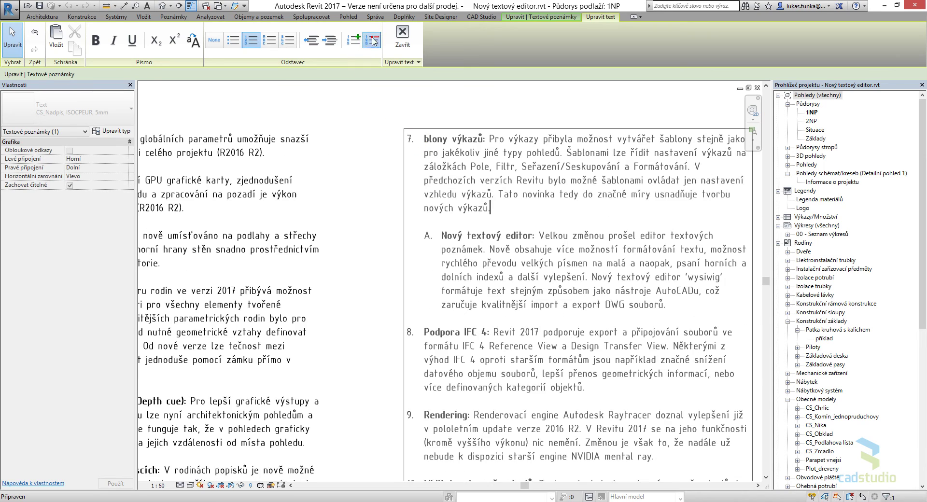
scroll(406, 215, down, 3)
middle_drag(407, 216, 499, 35)
middle_drag(373, 267, 338, 409)
scroll(506, 124, up, 2)
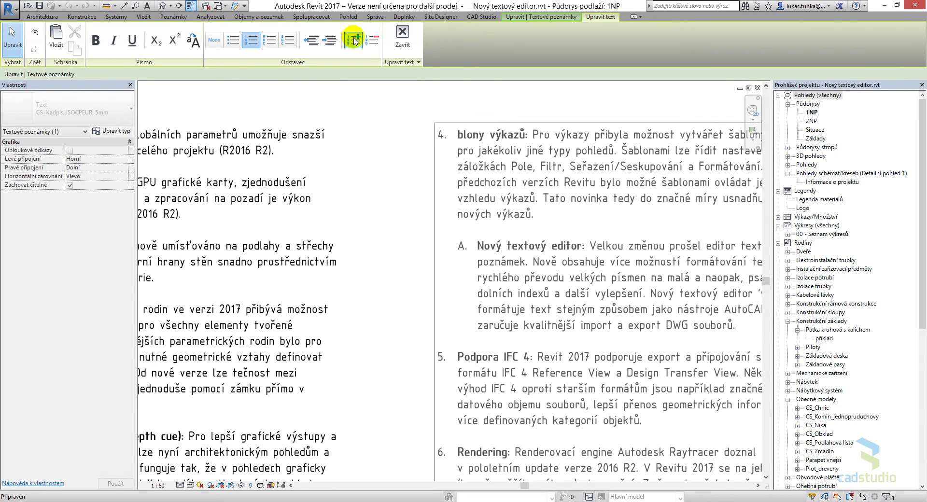
click(409, 211)
scroll(403, 234, down, 3)
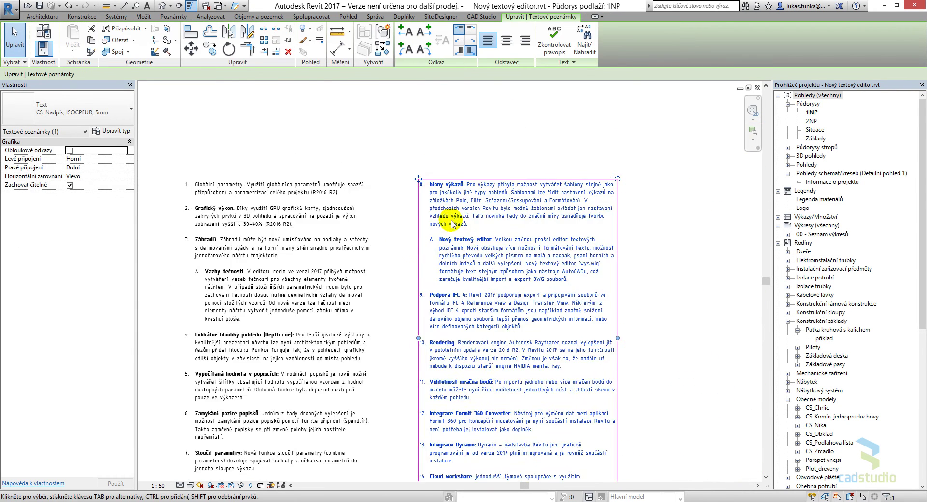
click(488, 140)
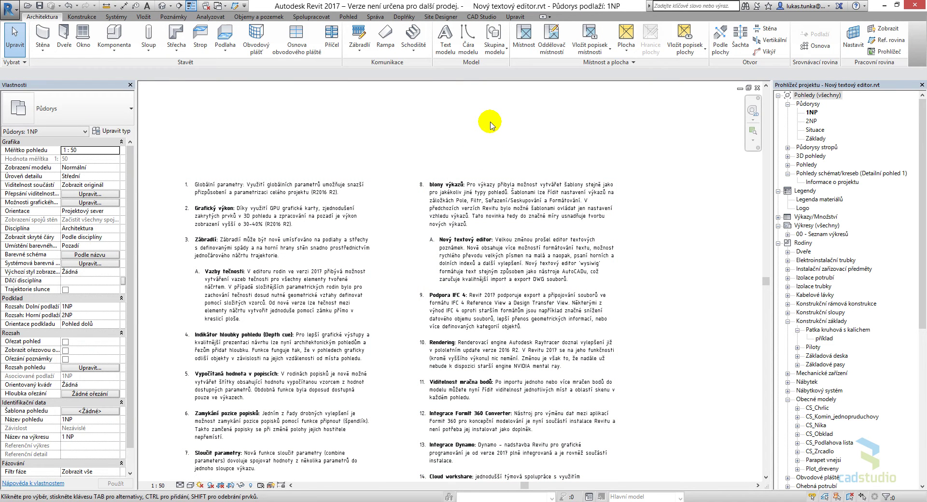
double_click(486, 221)
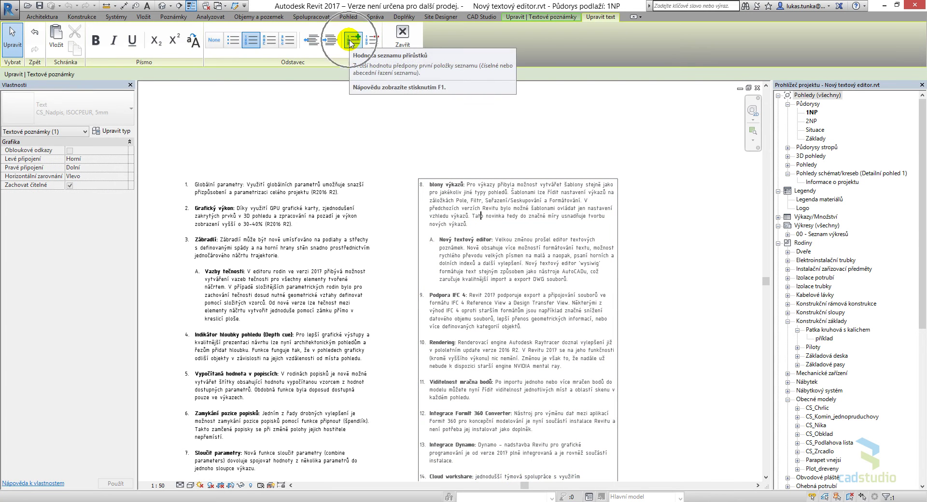
click(375, 120)
click(469, 110)
scroll(466, 155, down, 1)
click(471, 188)
click(482, 144)
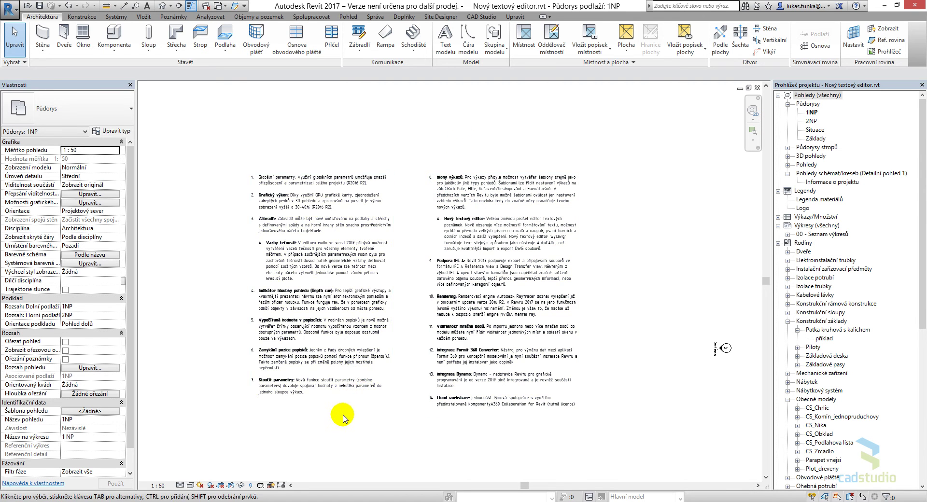
- Switch to the presentation, advance to the "Indikátor hloubky pohledu" slide, and return to Revit
key(alt+Tab)
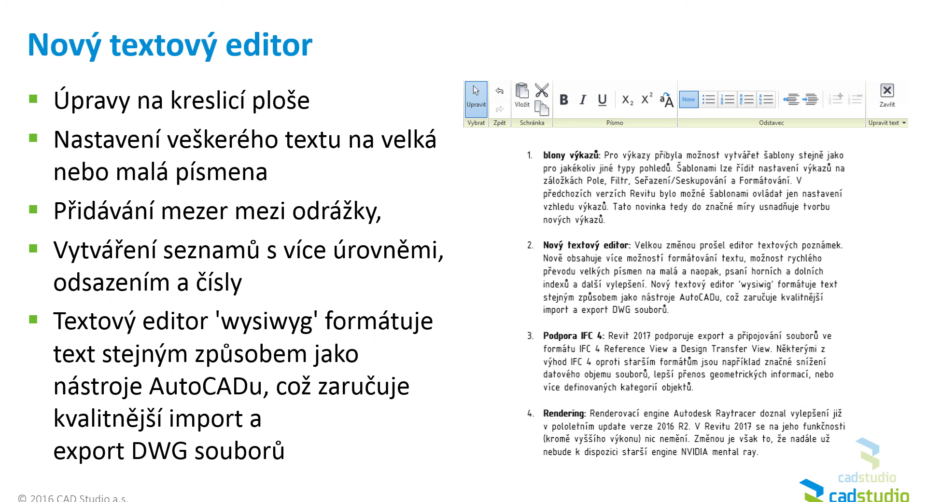
key(Right)
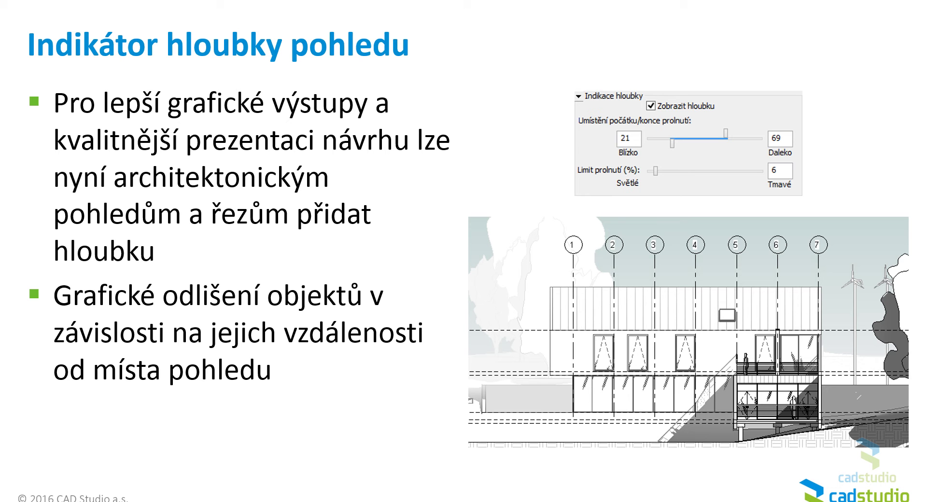
key(alt+Tab)
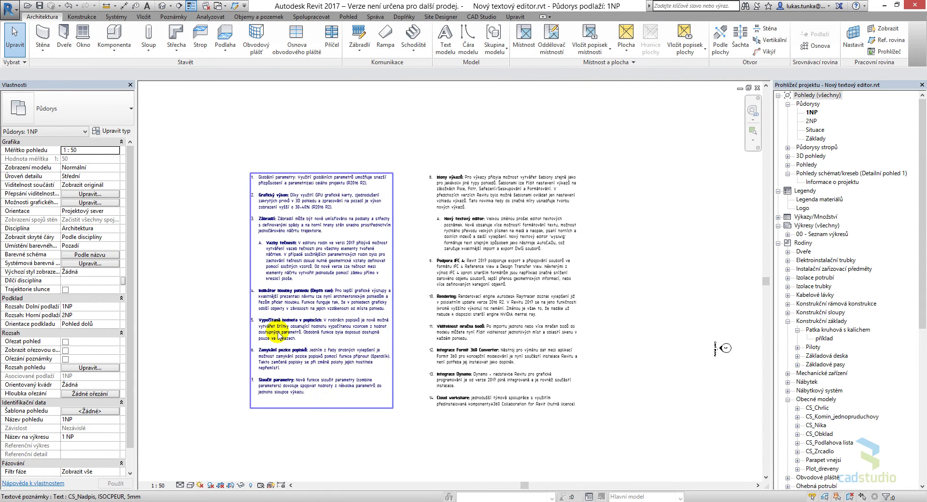
- Cascade the open view windows and maximize the South elevation of Indikátor hloubky pohledu.rvt
click(350, 18)
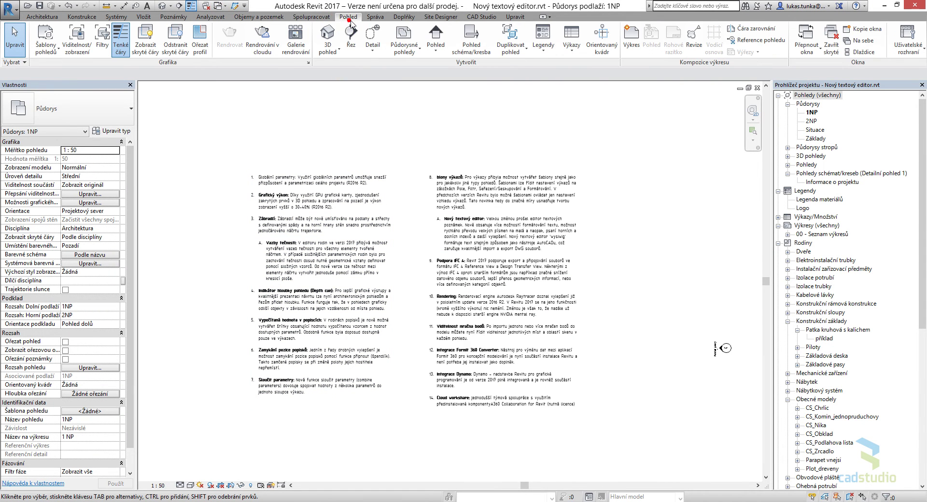
click(858, 40)
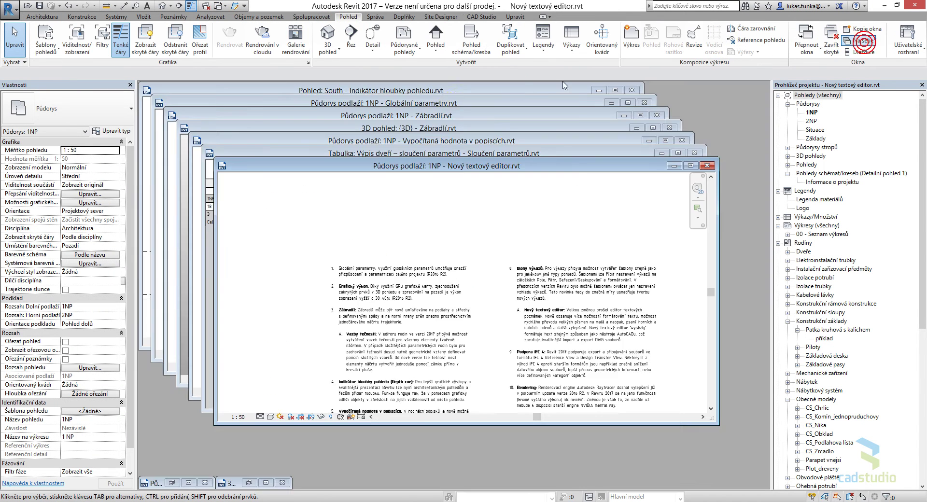
click(408, 91)
double_click(409, 90)
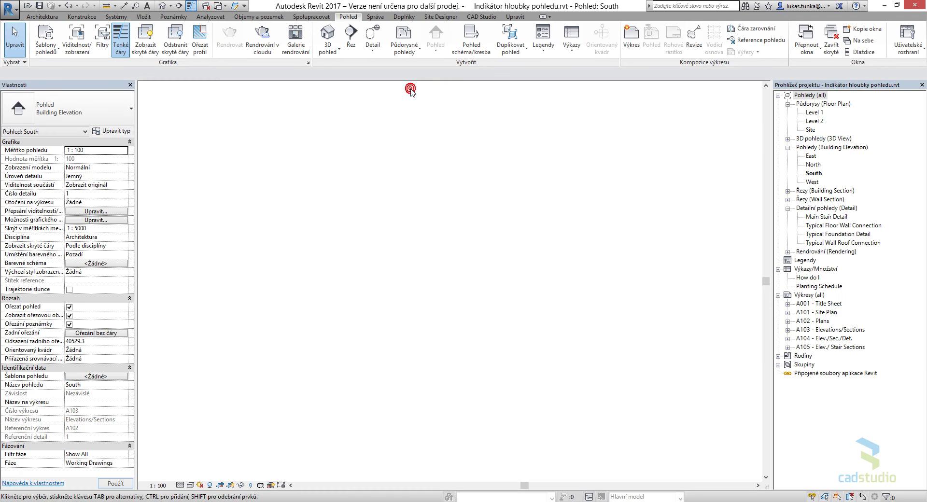
scroll(496, 427, down, 2)
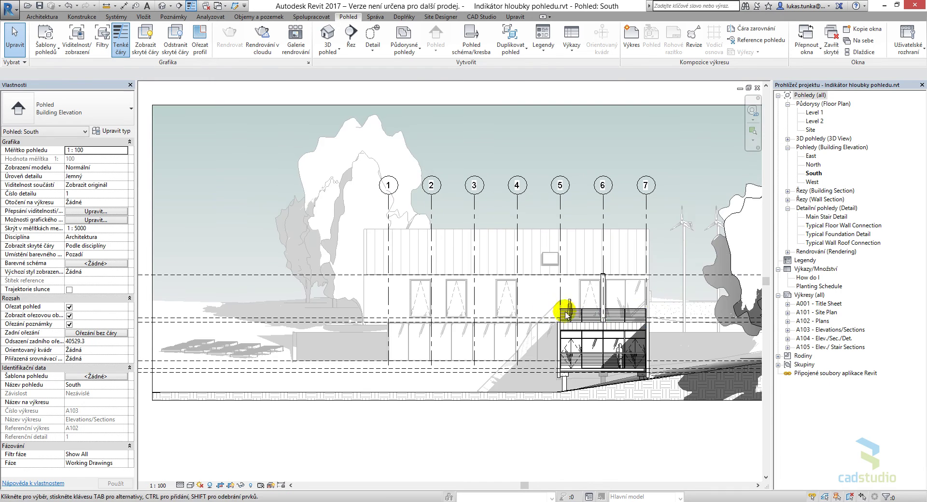
middle_drag(602, 319, 540, 316)
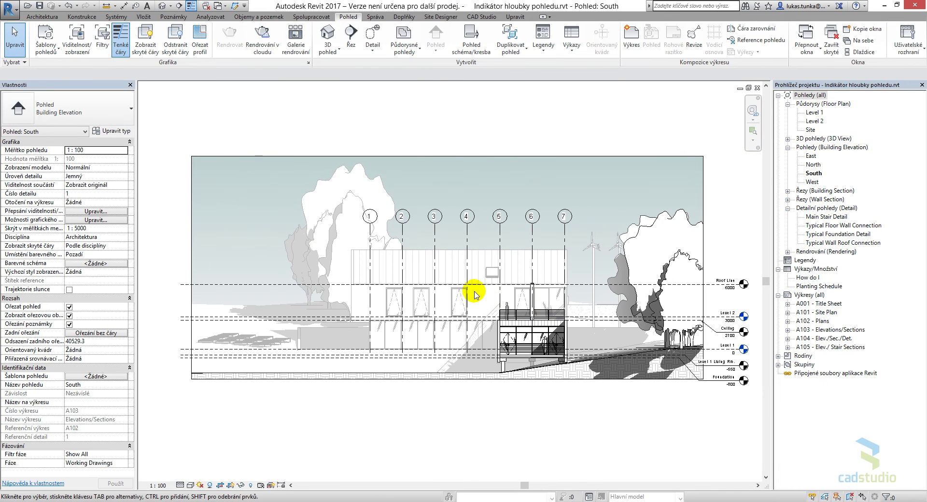
scroll(475, 294, up, 2)
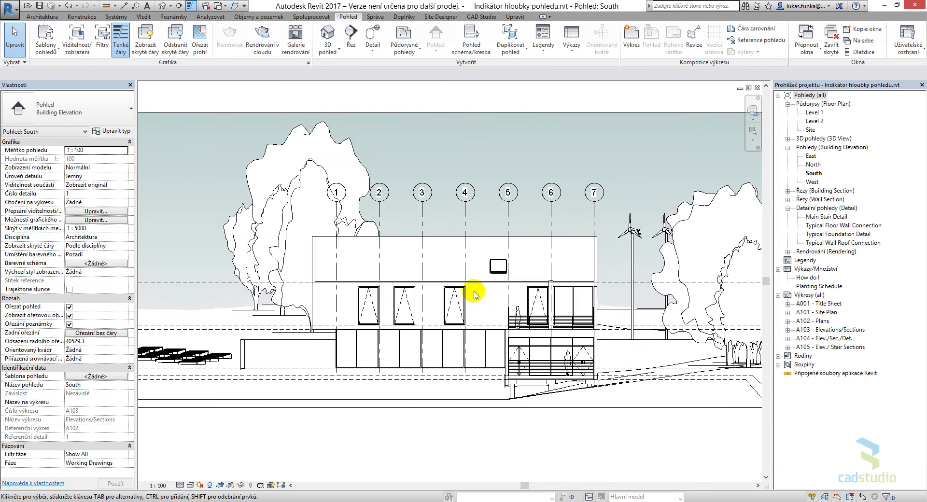
middle_drag(466, 434, 478, 436)
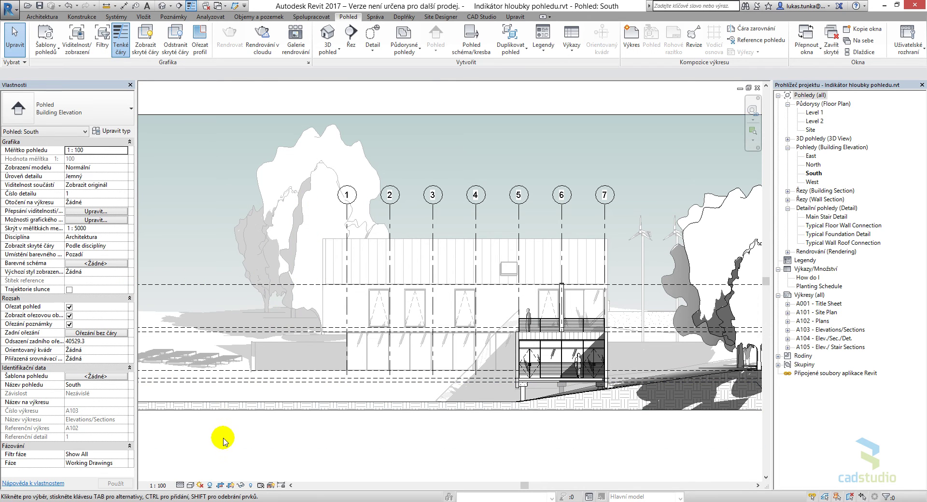
- Open the South view's graphic display options, dismissing the save reminder, and expand the Indikace hloubky settings
click(190, 486)
click(287, 415)
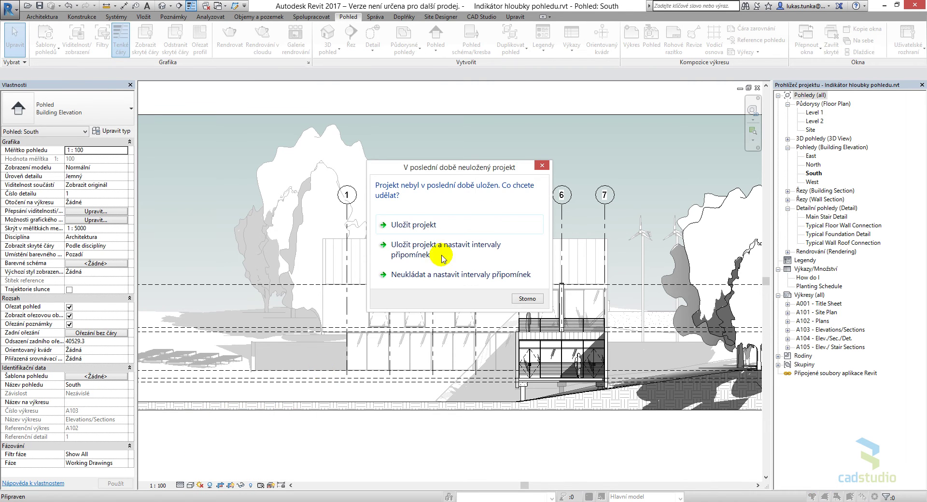
click(542, 166)
drag(775, 81, 239, 110)
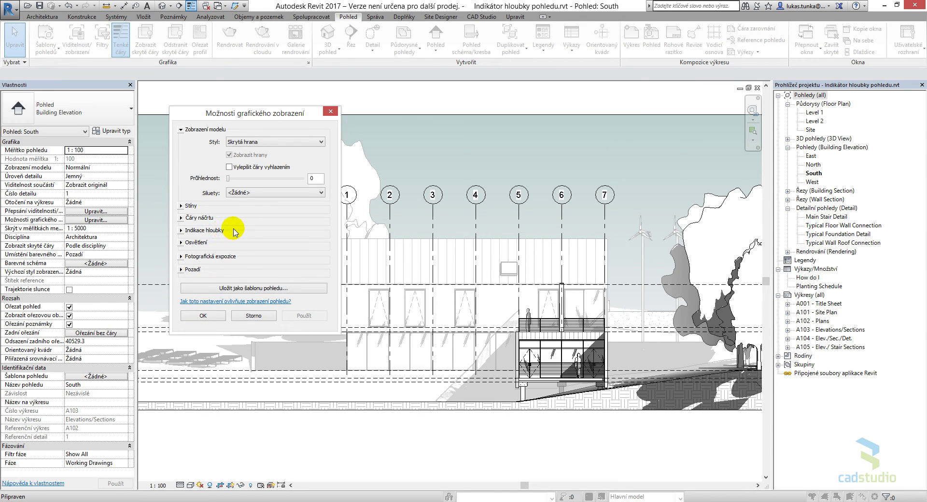
click(181, 231)
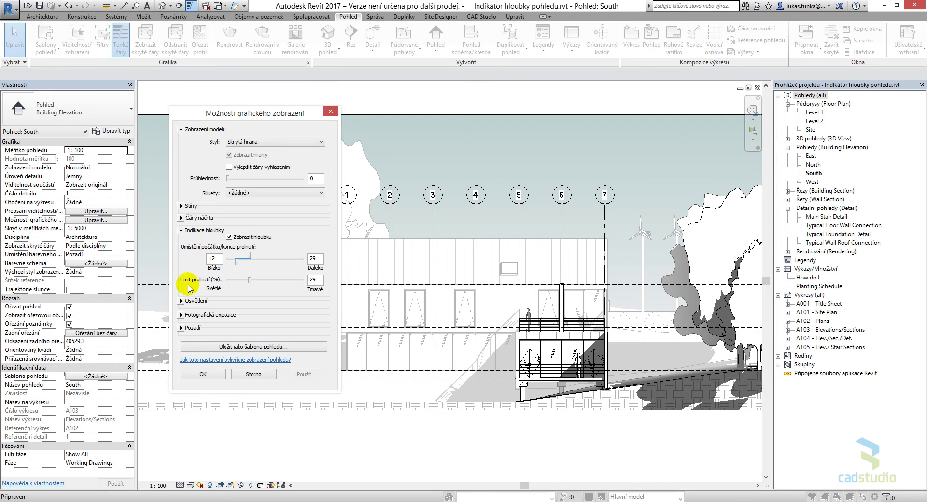
- Turn Zobrazit hloubku off for the South view and apply it, and turn it back on to compare the display
click(229, 237)
click(304, 374)
drag(290, 116, 837, 98)
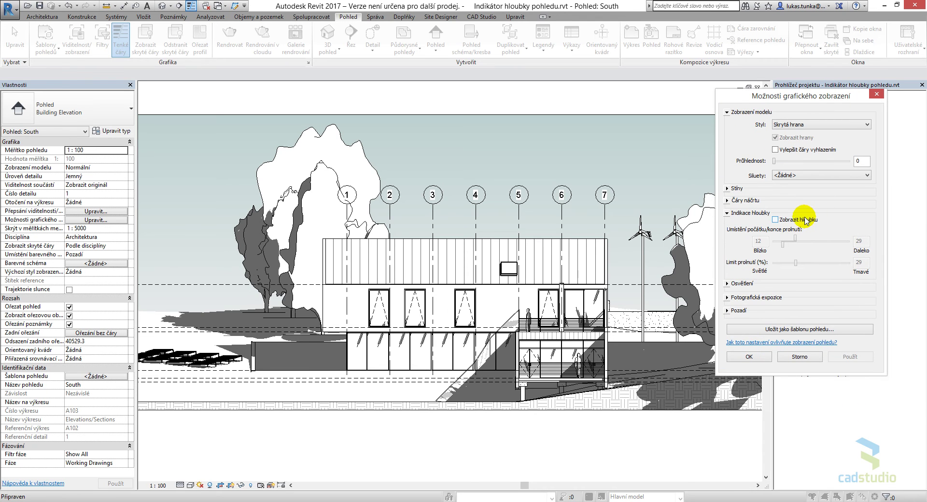
click(775, 220)
click(850, 357)
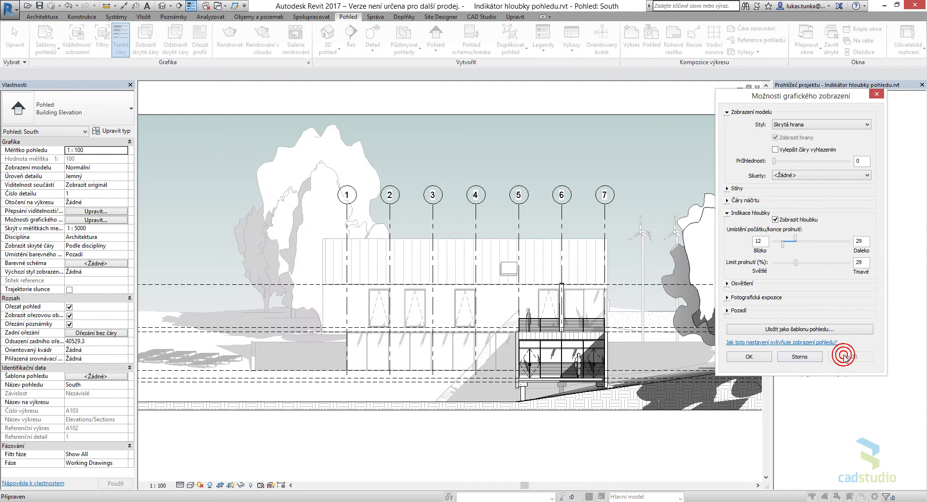
- Set the depth cue's far blend position to 78 and its fade limit to 10, and confirm the display options
drag(795, 238, 831, 240)
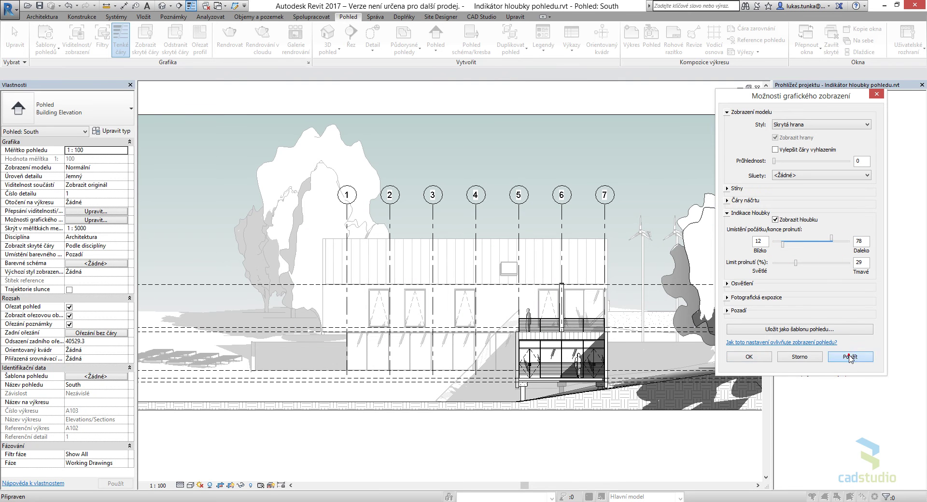
click(849, 357)
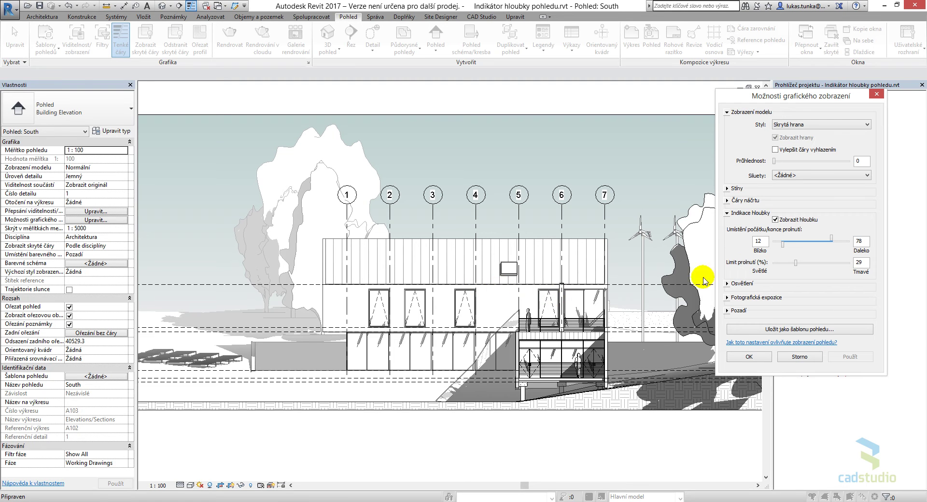
drag(797, 264, 781, 263)
click(858, 357)
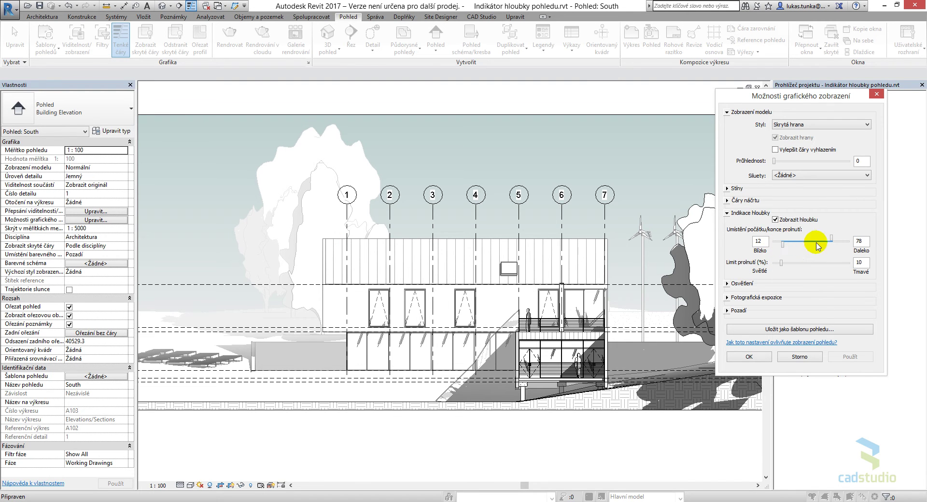
click(750, 357)
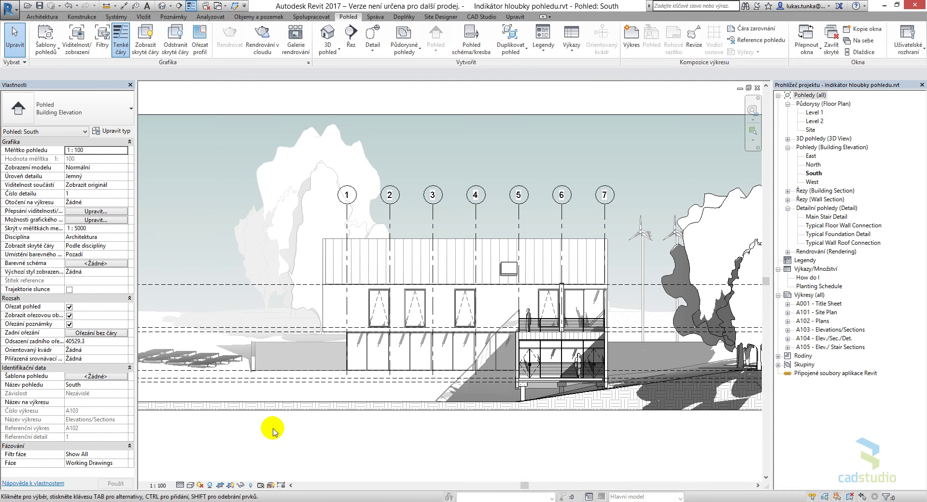
- Switch to the presentation, advance to the "Vypočítaná hodnota v popiscích" slide, and return to Revit
key(alt+Tab)
key(Right)
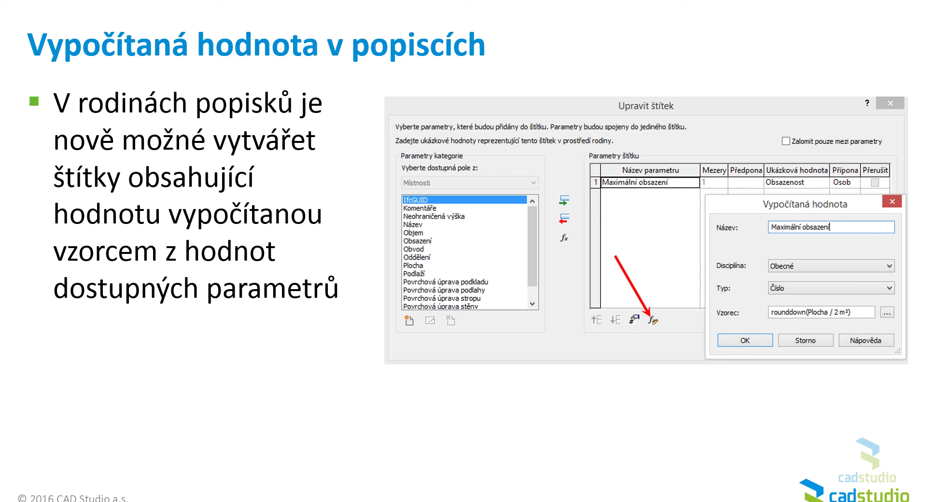
key(alt+Tab)
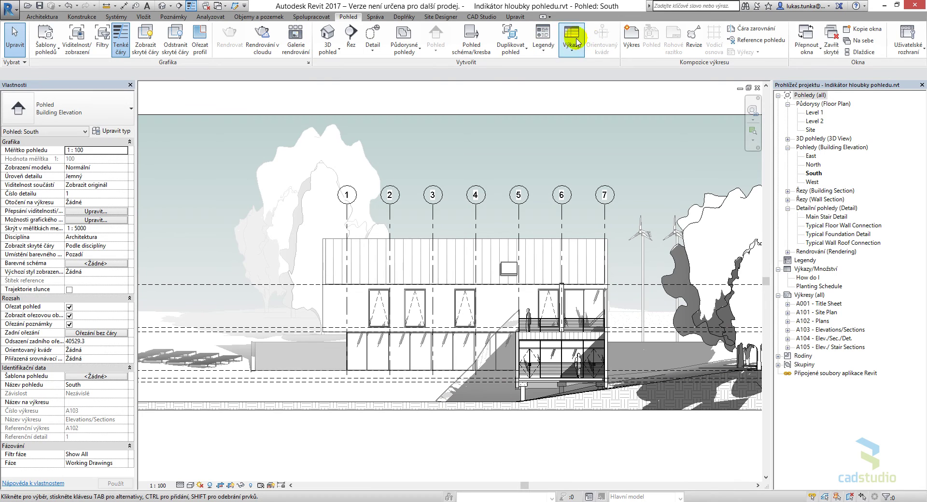
- Cascade the open view windows, maximize the 1NP floor plan of Vypočítaná hodnota v popiscích.rvt, and examine its room tags
click(864, 41)
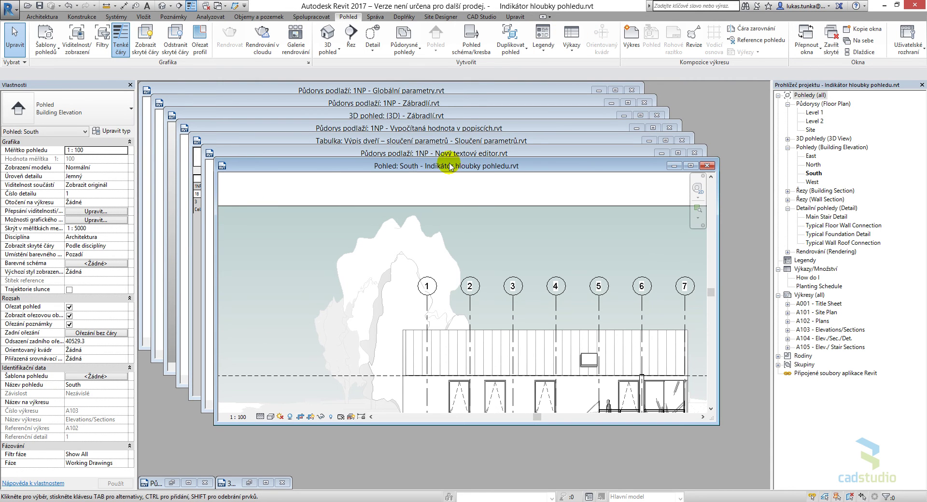
click(425, 130)
double_click(540, 130)
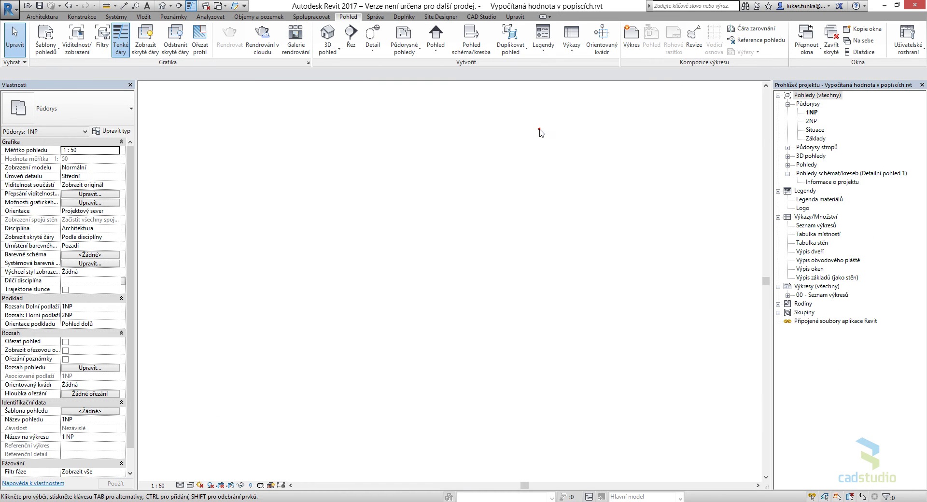
scroll(472, 232, up, 5)
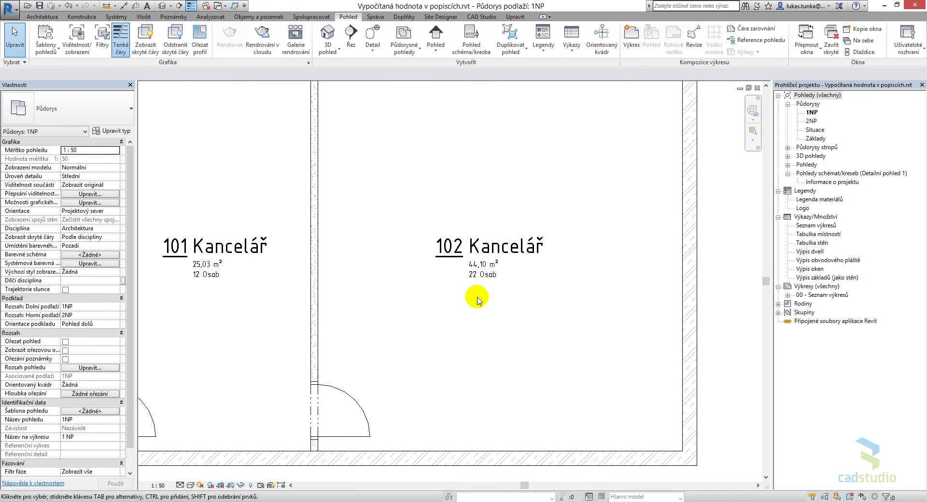
key(z)
key(f)
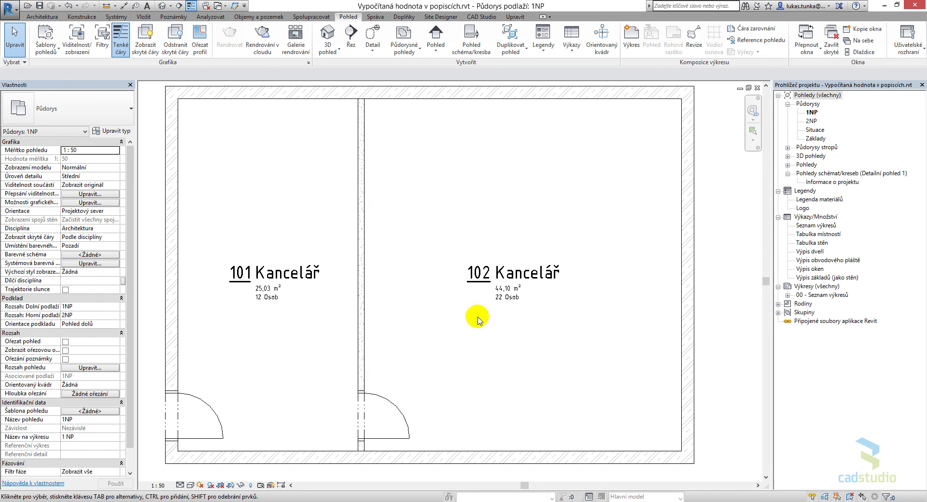
scroll(420, 259, down, 2)
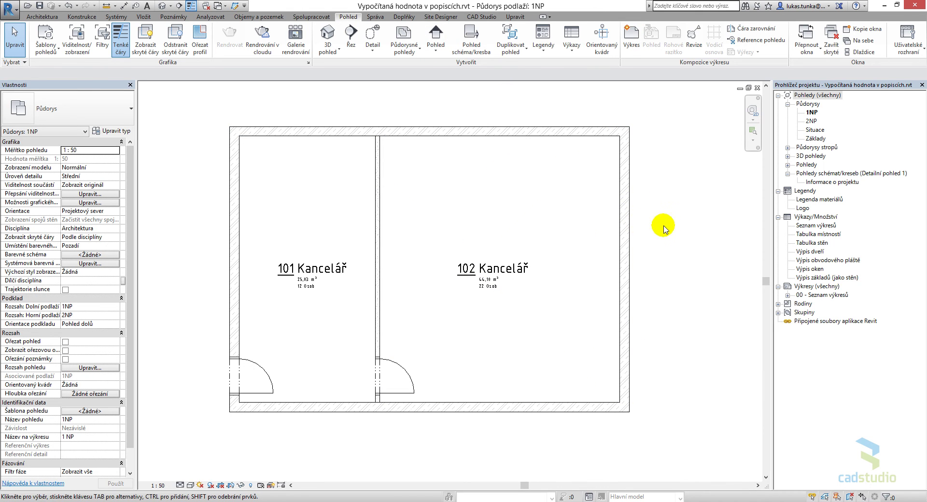
scroll(468, 331, up, 1)
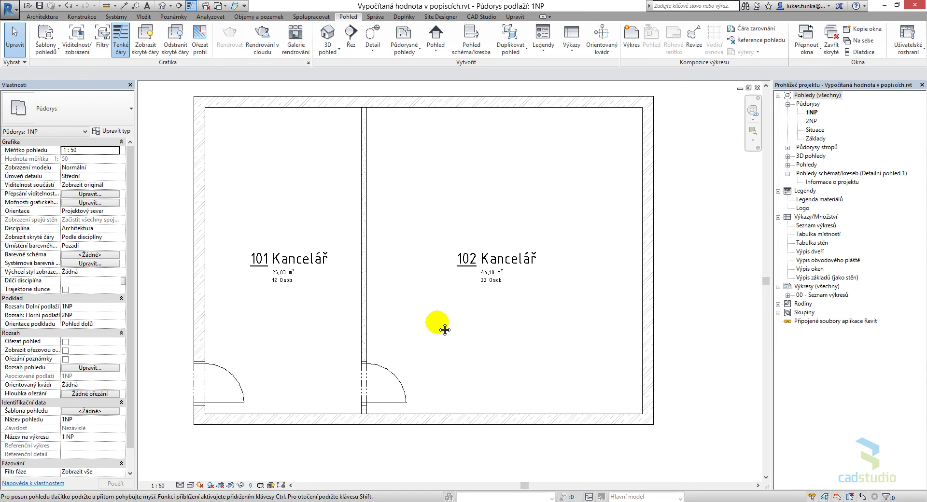
- Move the partition wall between rooms 101 and 102 towards room 102, giving room 101 a clear width of about 5375 mm
click(365, 292)
drag(367, 293, 443, 292)
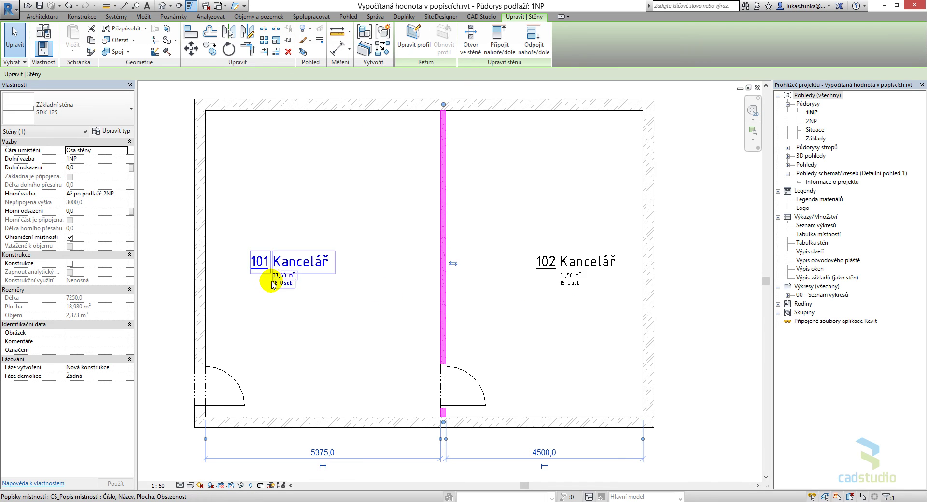
scroll(271, 282, up, 2)
scroll(279, 289, down, 2)
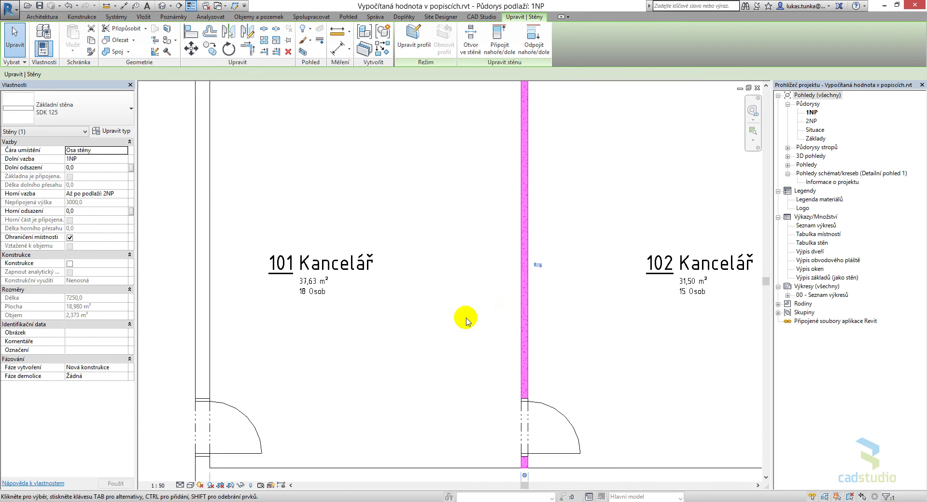
- Move the partition wall back into room 101 to narrow that room, and check the area and occupancy in the room 102 tag
drag(525, 314, 348, 328)
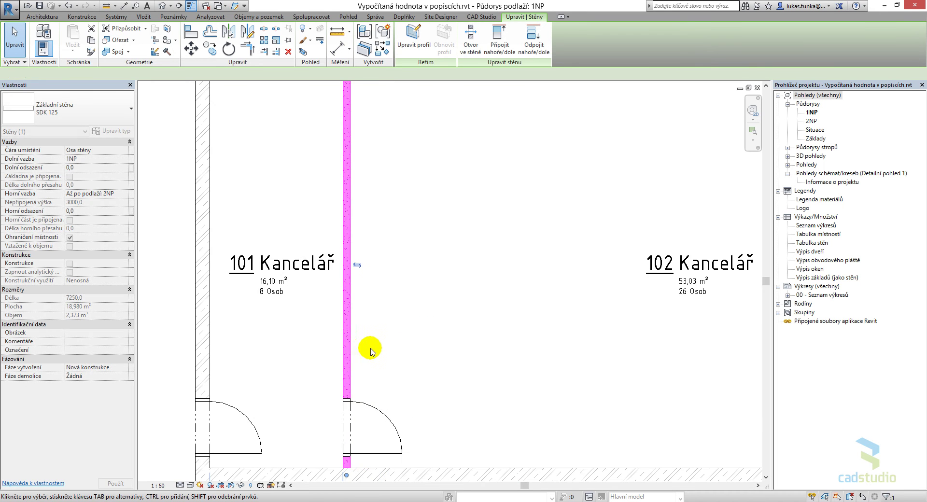
scroll(381, 314, down, 5)
click(567, 301)
scroll(587, 282, up, 6)
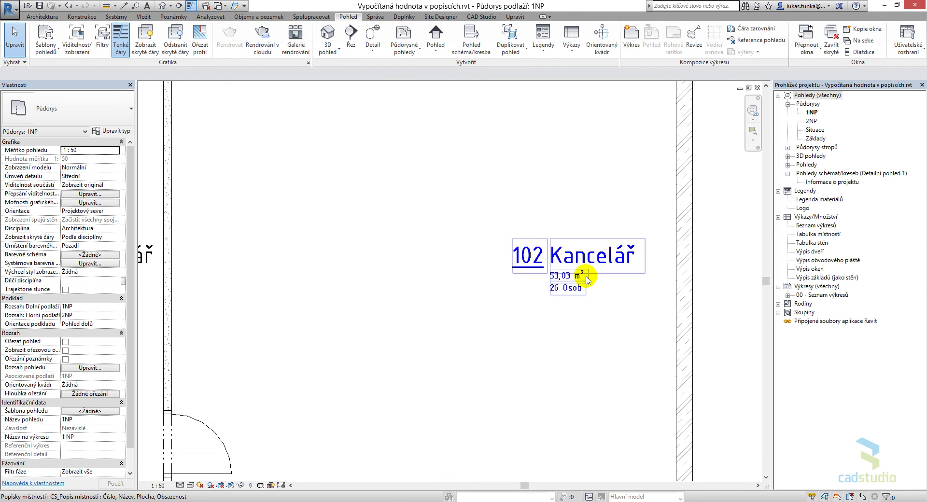
scroll(397, 344, down, 5)
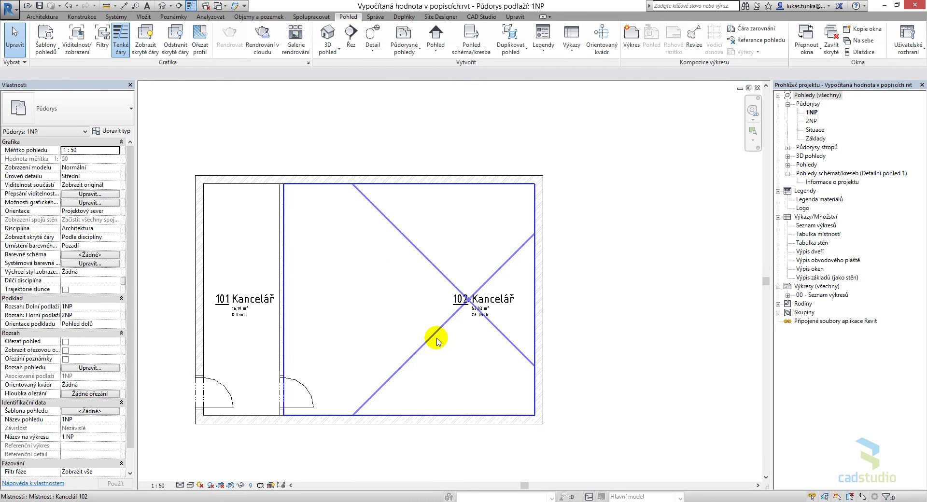
- Move the 102 Kancelář room tag closer to the partition wall, near the middle of its room
scroll(471, 309, up, 3)
click(502, 289)
drag(497, 327, 333, 327)
scroll(503, 343, down, 3)
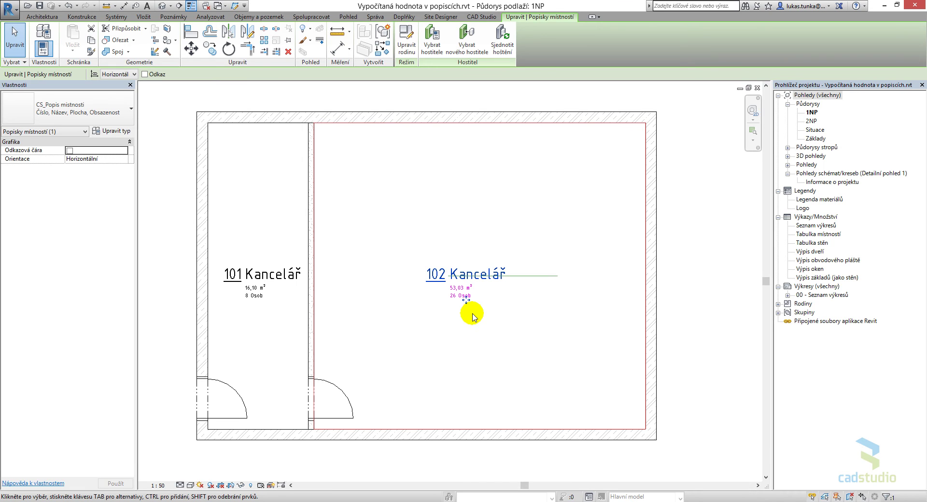
- Open the CS_Popis mistnosti room tag family for editing and open the label parameters of its Obsazenost Osob label
click(406, 39)
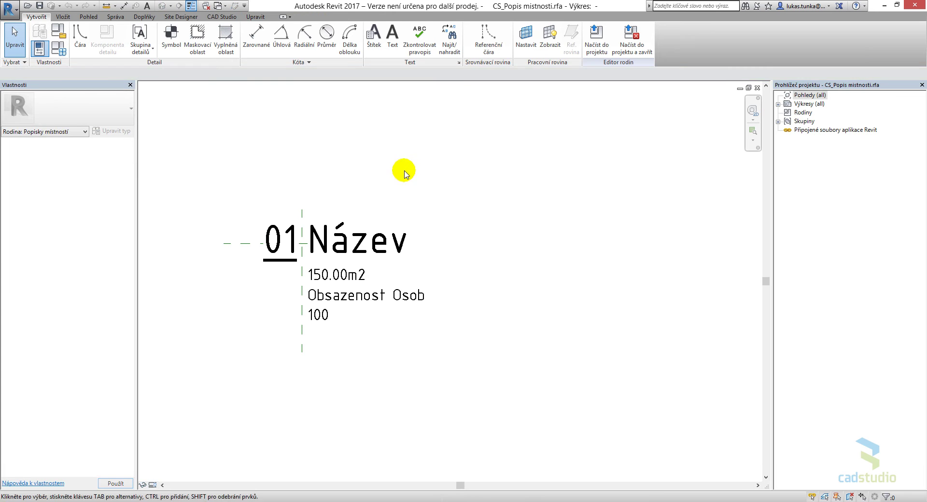
click(400, 290)
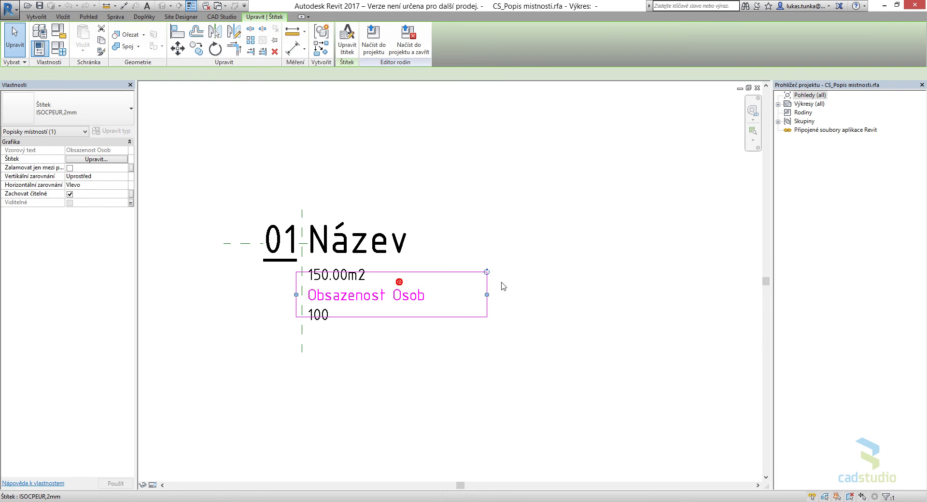
click(348, 34)
drag(458, 116, 431, 128)
click(442, 188)
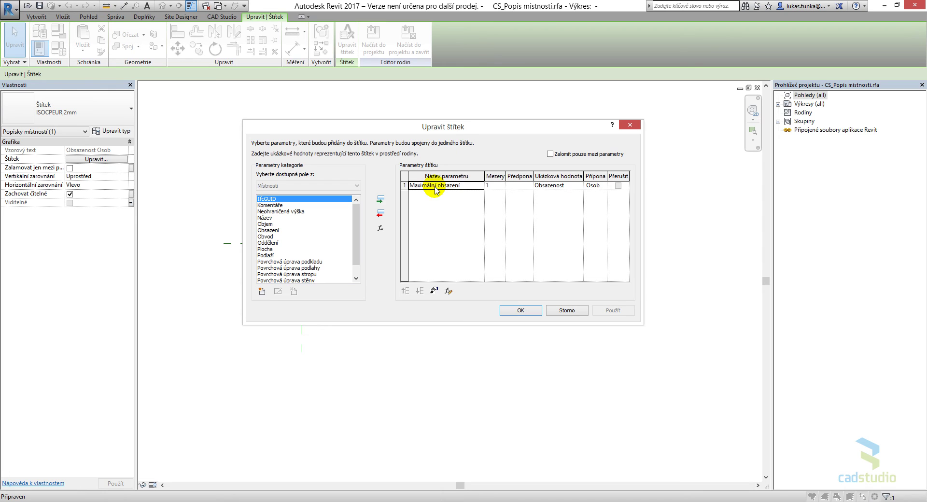
- Examine the name, discipline, type and formula of the label's Maximální obsazení calculated value, confirm the dialogs and deselect the label
click(379, 231)
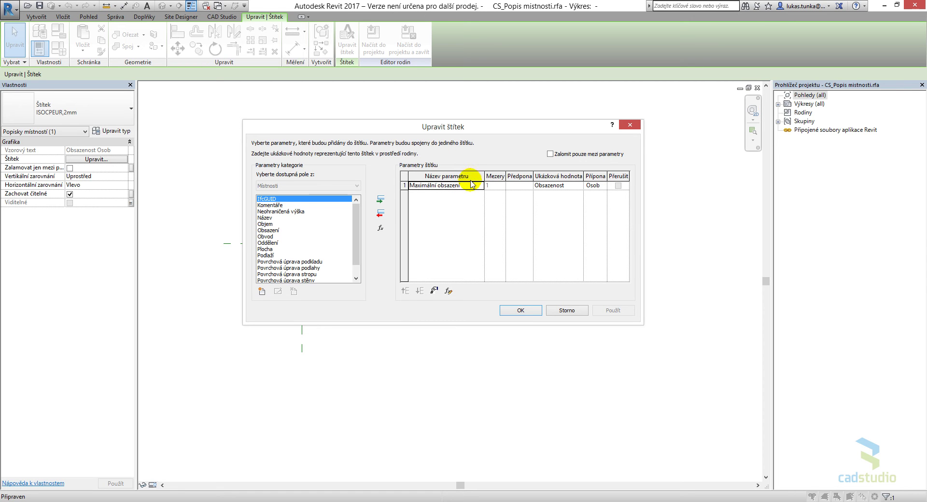
click(449, 291)
drag(576, 142, 503, 160)
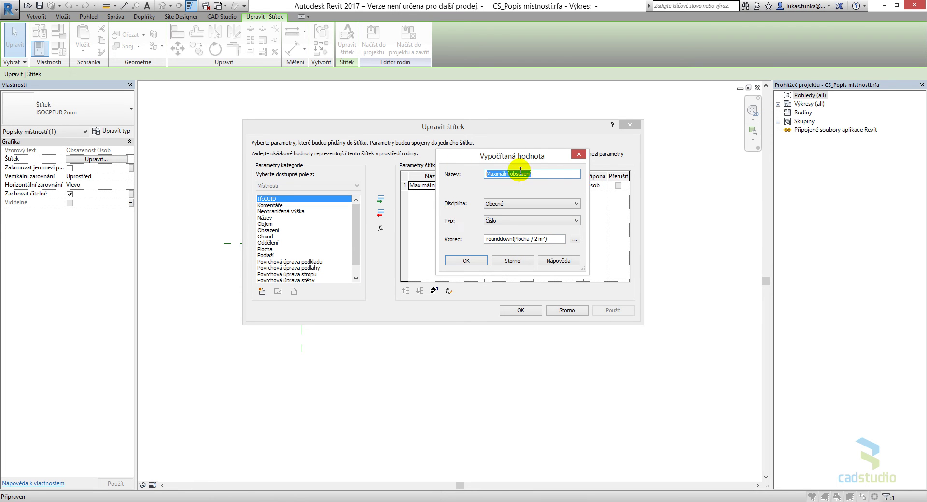
click(466, 260)
click(520, 311)
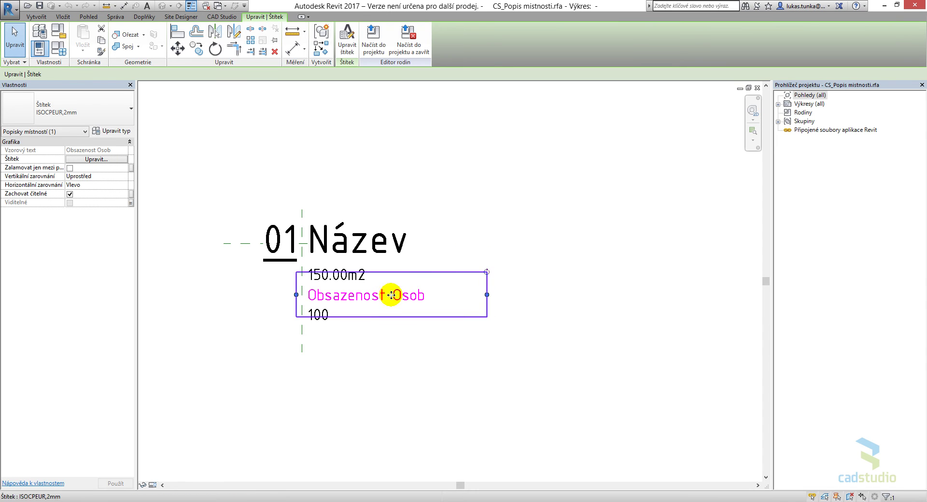
click(539, 371)
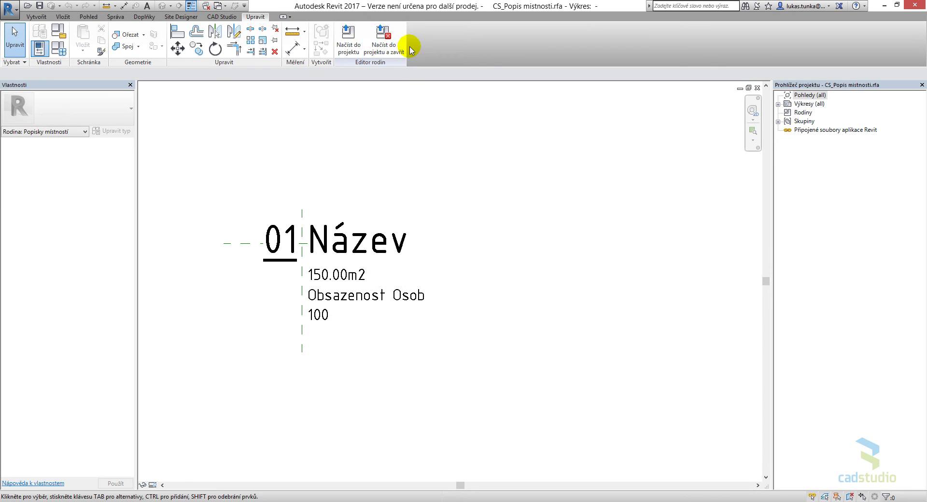
- Load the room tag family into the project Vypočítaná hodnota v popiscích.rvt
click(353, 53)
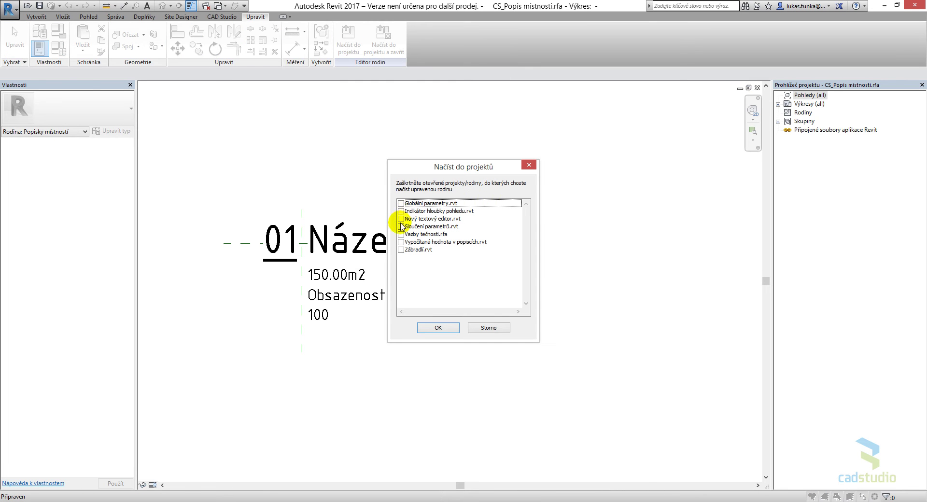
click(401, 242)
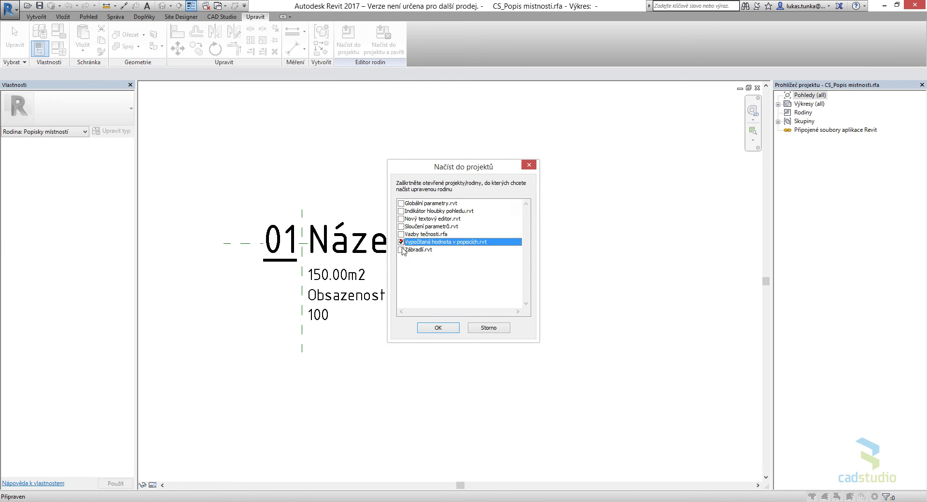
click(438, 328)
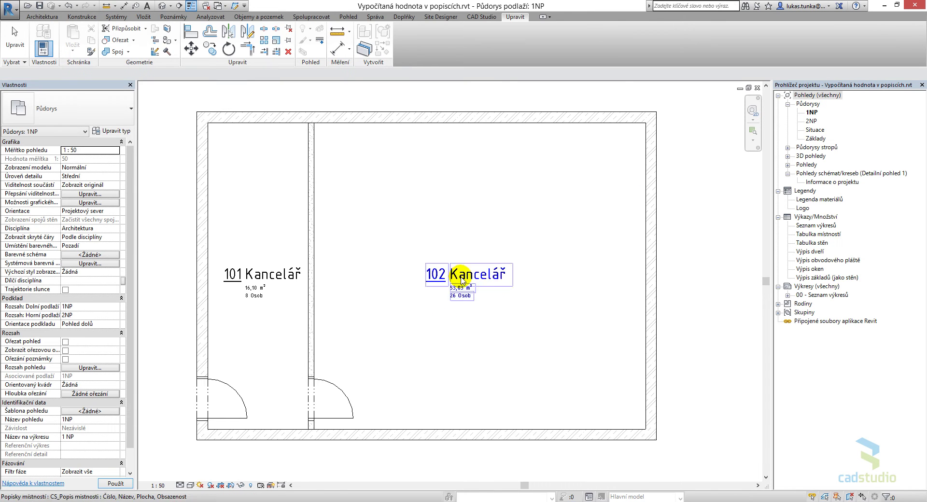
- Move the partition wall towards room 102, leaving clear widths of about 4075 mm in room 101 and 5800 mm in room 102
click(311, 232)
drag(312, 233, 389, 225)
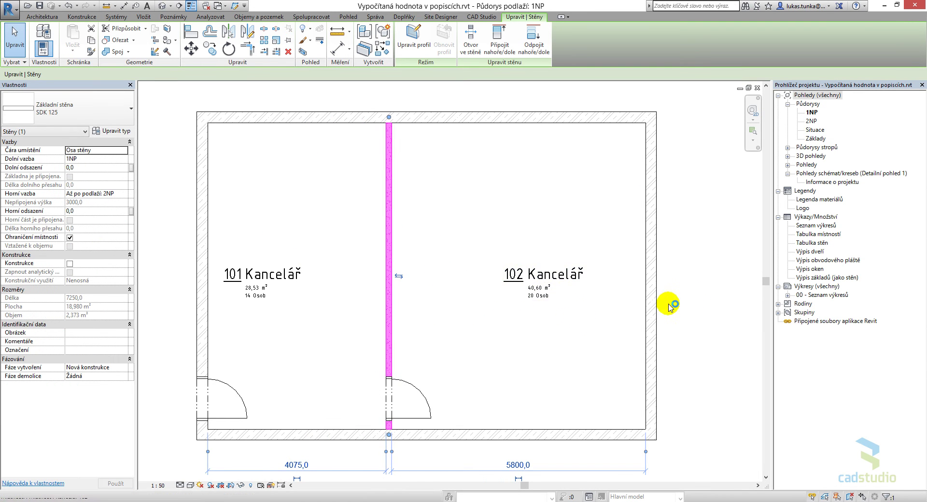
click(716, 287)
scroll(528, 320, down, 1)
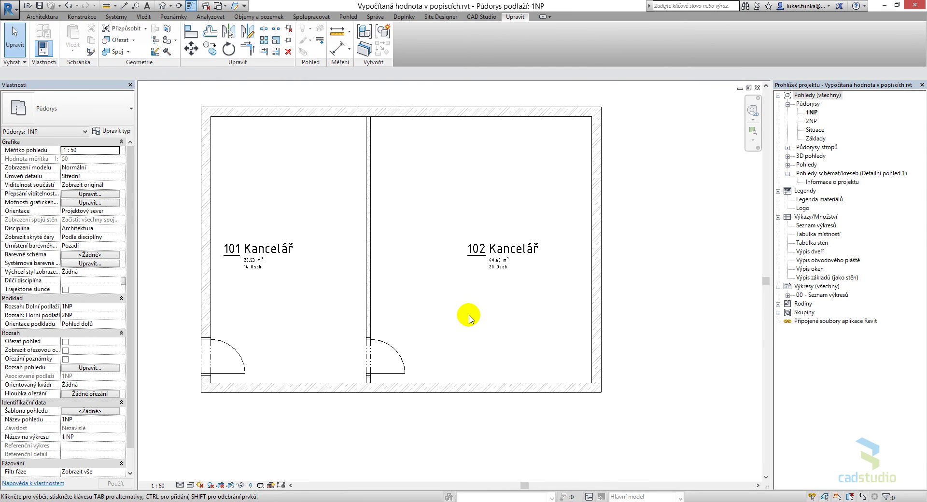
- Switch to the presentation, advance to the "Sloučení parametrů" slide, and return to Revit
key(alt+Tab)
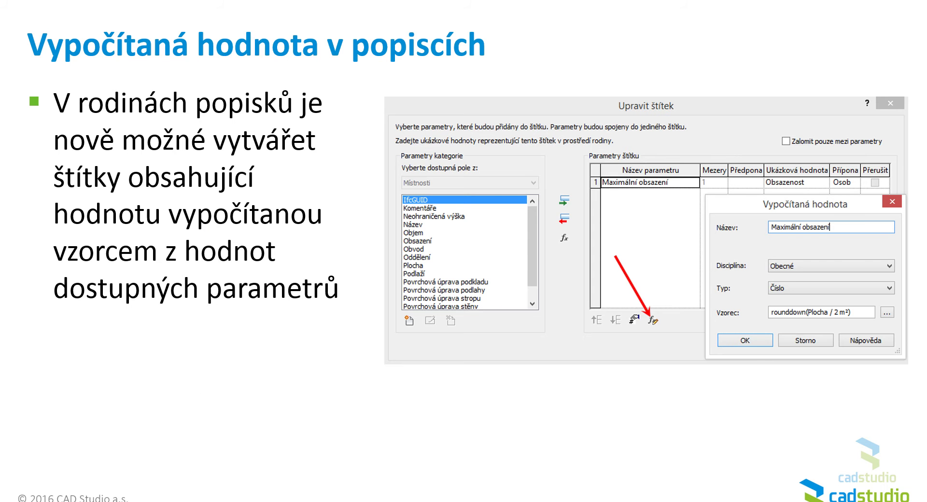
key(Right)
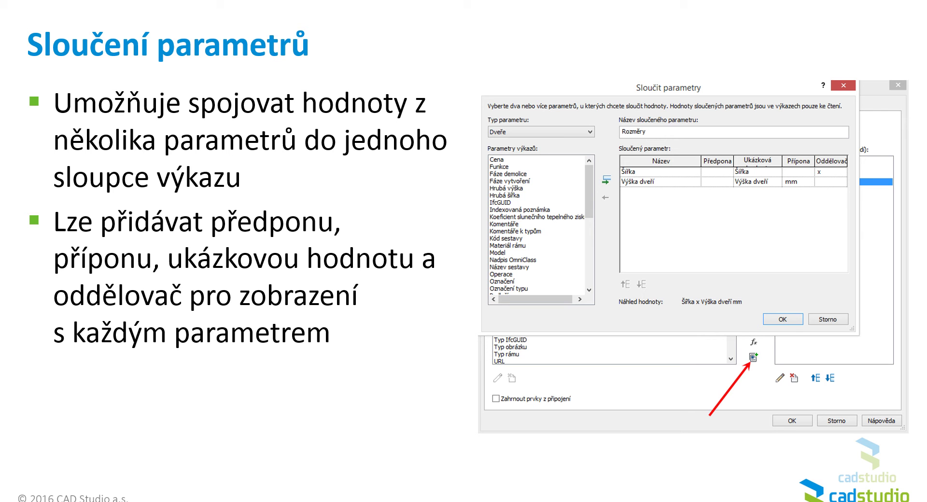
key(alt+Tab)
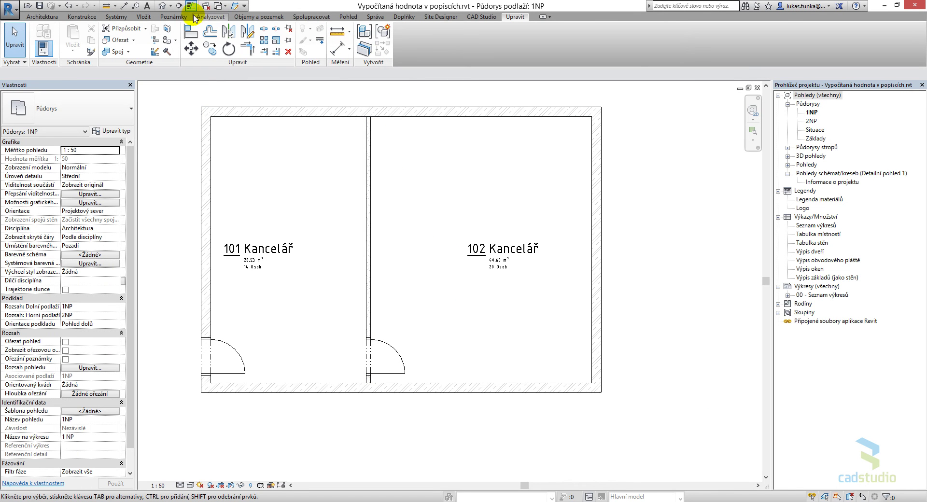
- Cascade the open view windows and maximize the schedule Výpis dveří – sloučení parametrů of Sloučení parametrů.rvt
click(351, 17)
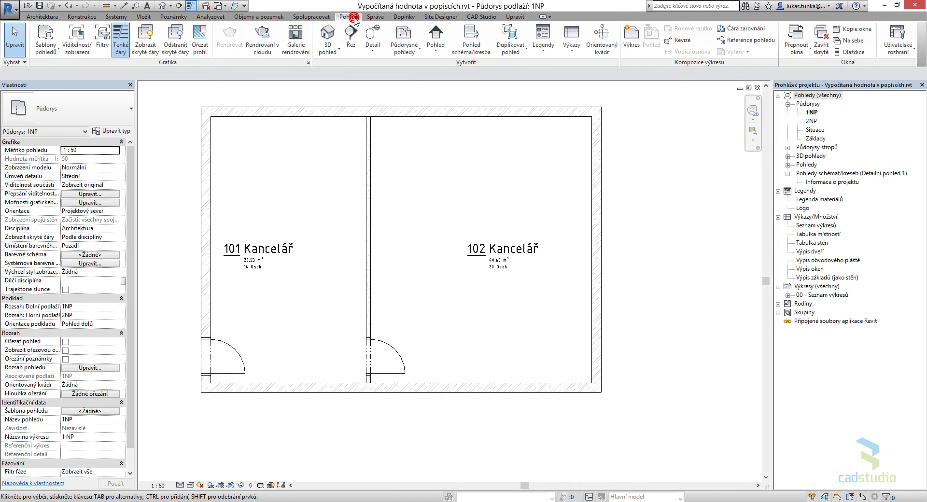
click(860, 42)
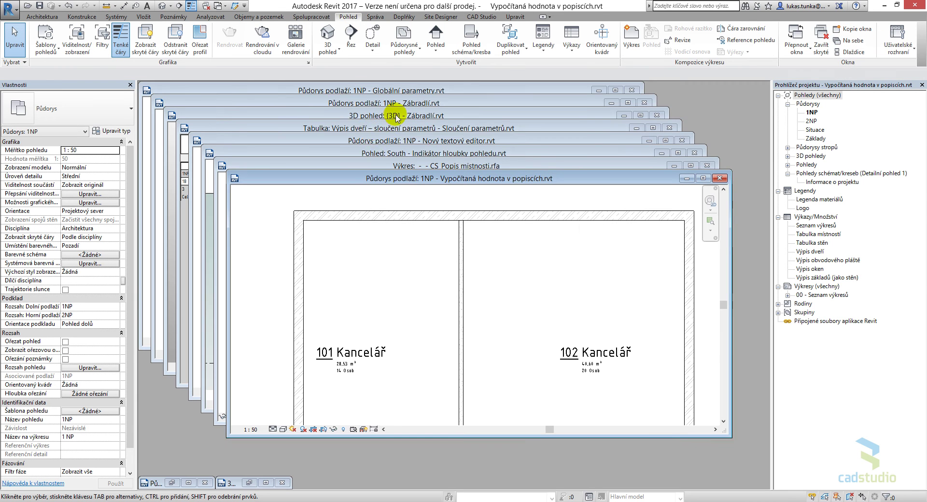
click(442, 128)
double_click(437, 129)
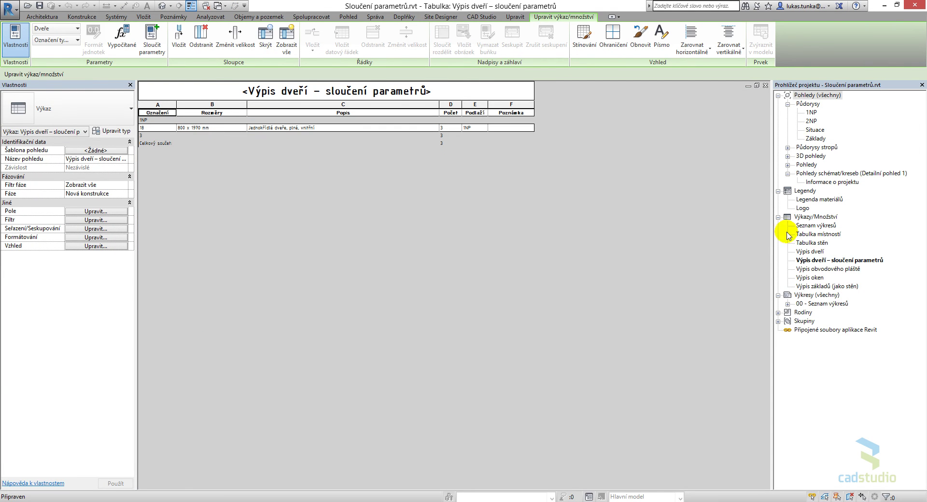
- Open the Výpis dveří schedule to compare its separate dimension columns, and return to Výpis dveří – sloučení parametrů
click(852, 264)
double_click(815, 252)
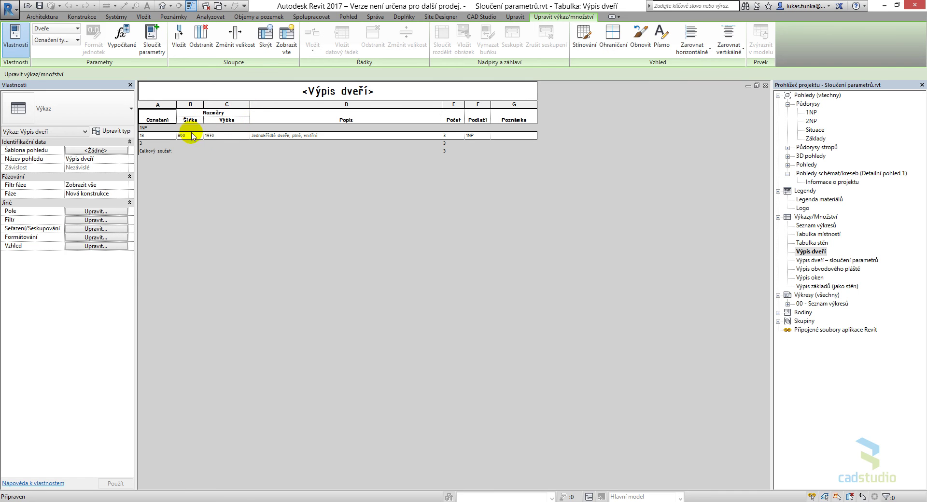
double_click(846, 260)
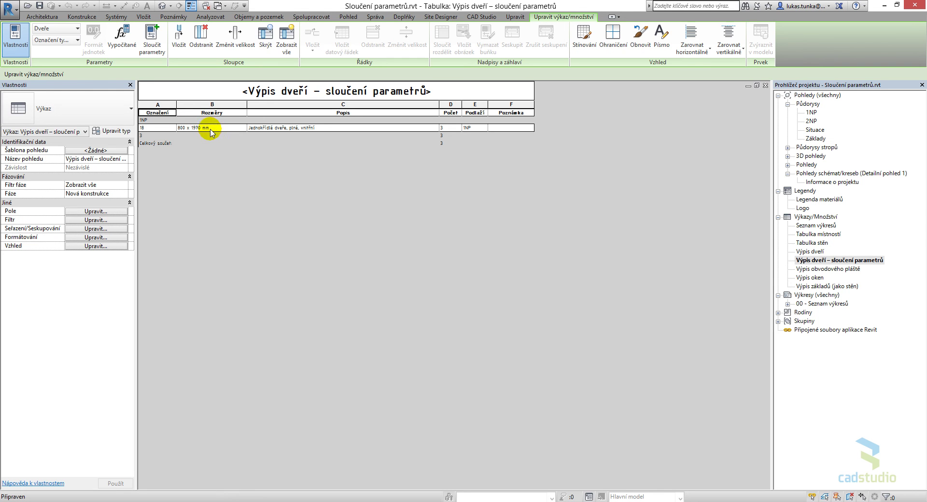
- Open the schedule's field settings and open the combined parameter Rozměry for editing
click(100, 211)
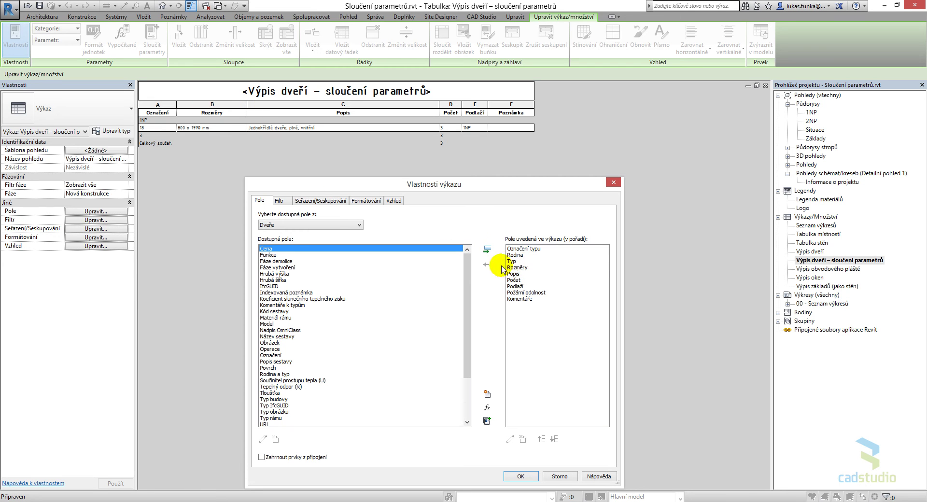
click(520, 268)
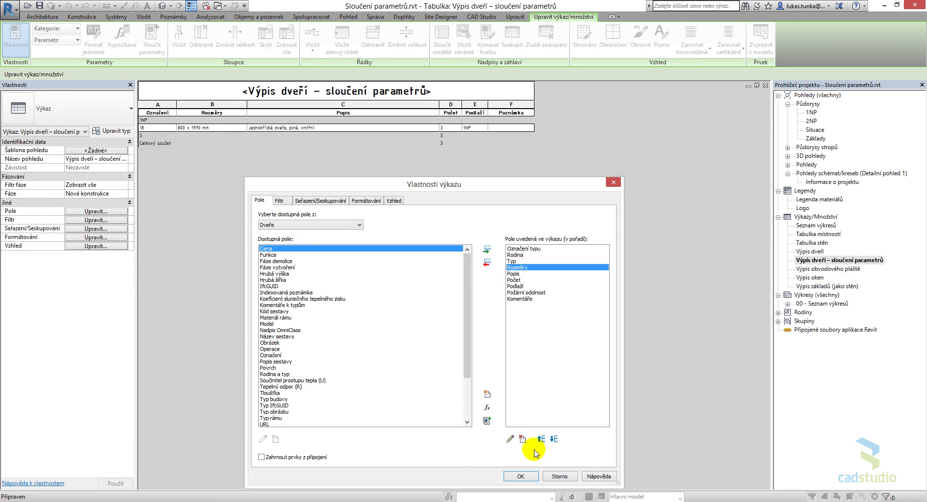
click(510, 440)
click(434, 121)
drag(452, 200, 448, 204)
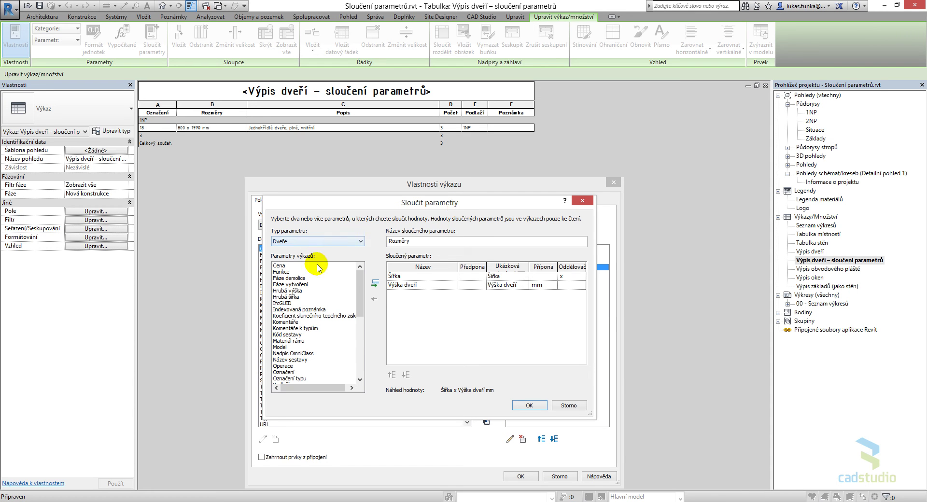
- Examine the available parameters and the suffix and separator settings of Rozměry, cancel both dialogs, and select its dimensions cell in the schedule
mouse_move(360, 282)
mouse_down()
mouse_move(362, 341)
mouse_move(364, 265)
mouse_up()
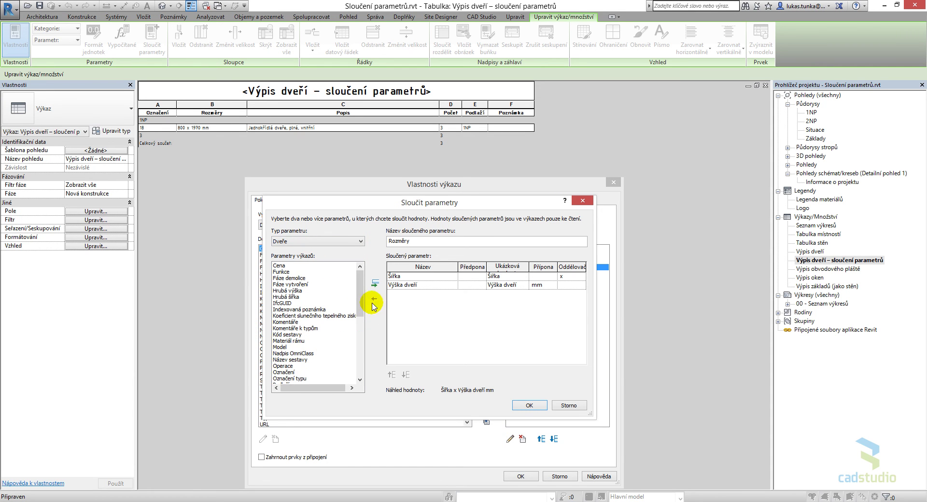
mouse_move(361, 292)
mouse_down()
mouse_move(362, 352)
mouse_move(364, 285)
mouse_up()
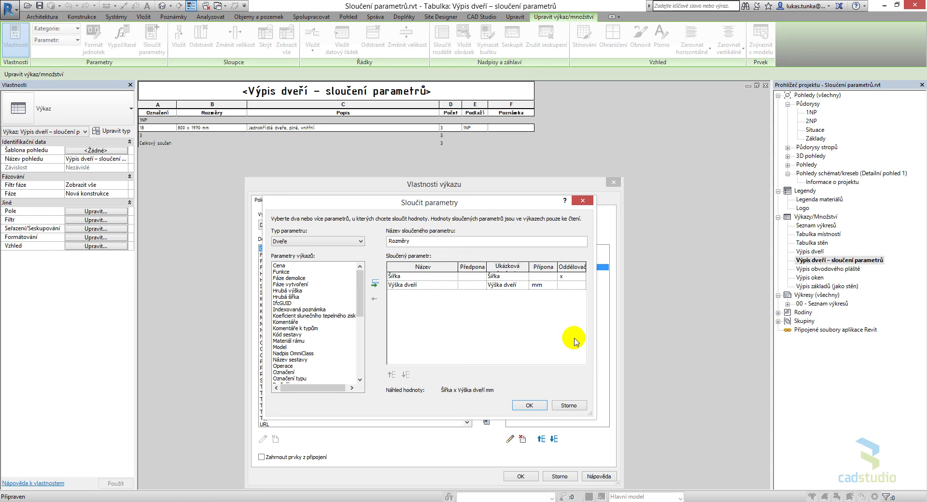
click(580, 405)
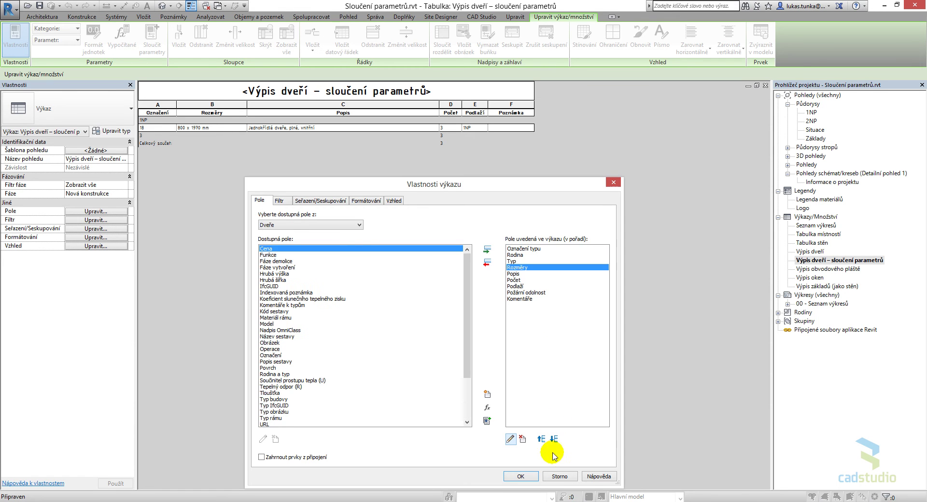
click(559, 477)
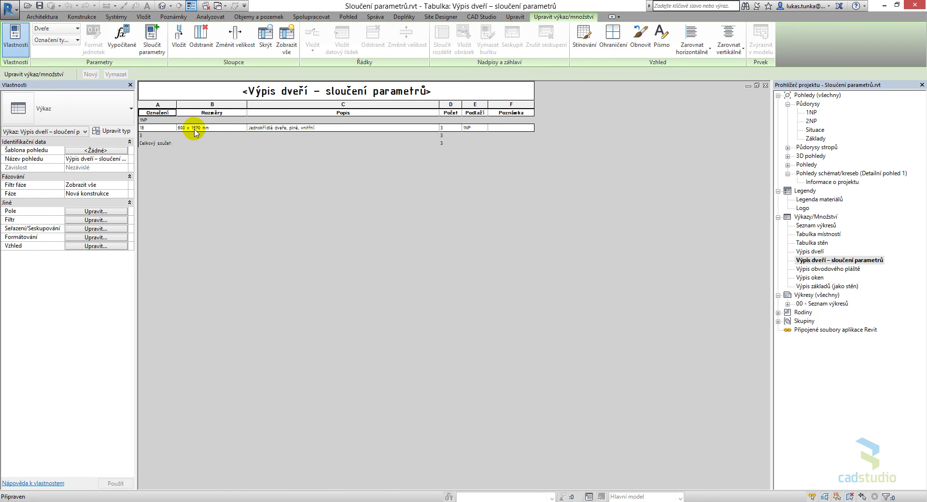
click(211, 128)
- Switch to the presentation and advance to the "Vazby tečnosti" slide
key(alt+Tab)
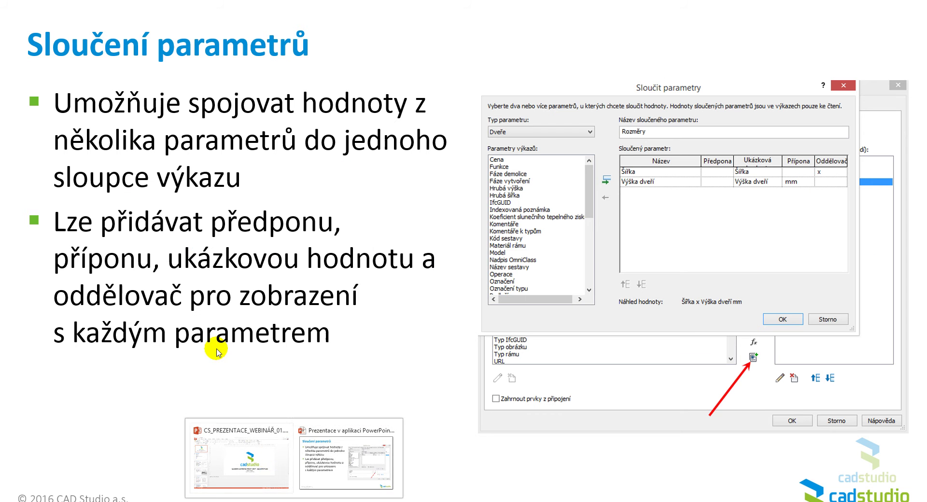
key(Right)
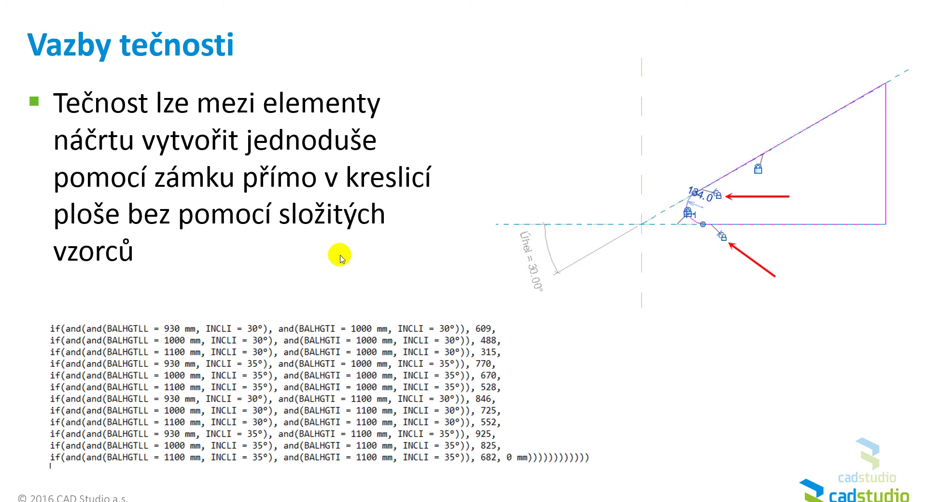
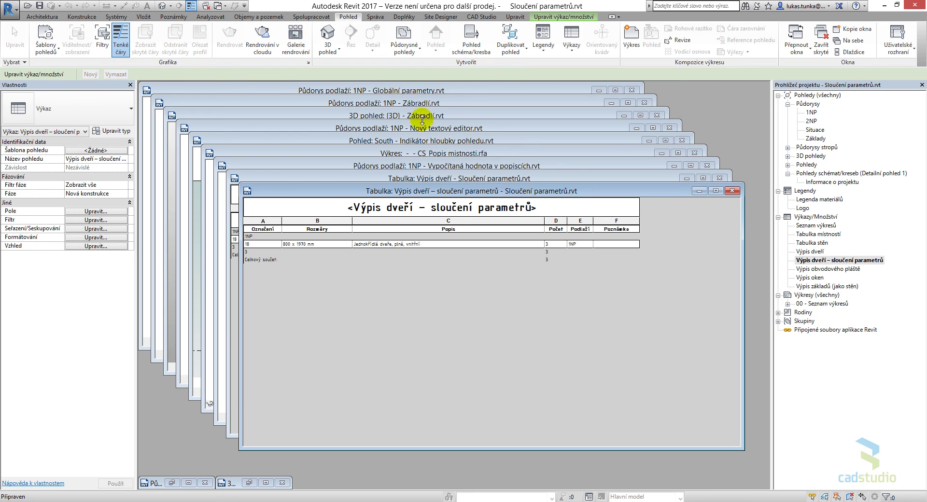
- Switch to Revit, open the Ref. podlaží plan of Vazby tečnosti.rfa, and inspect the rounded corner of the wedge extrusion
click(187, 484)
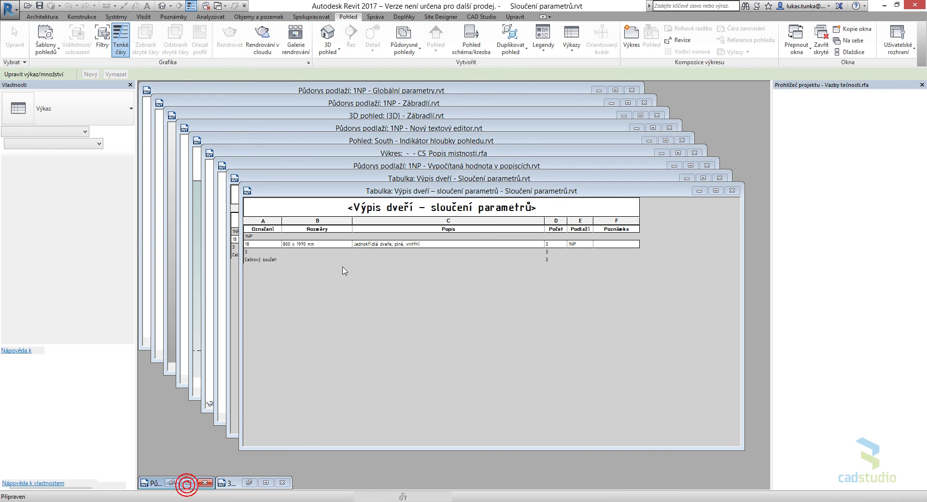
middle_drag(517, 213, 495, 244)
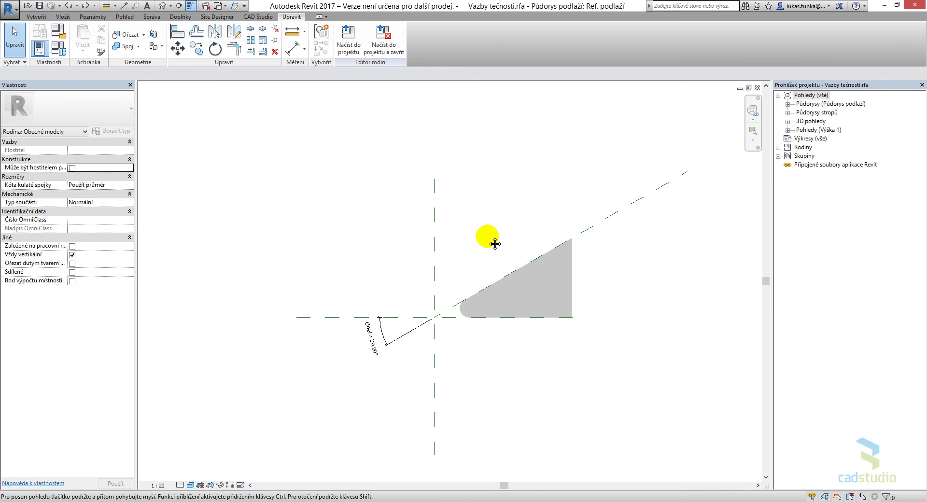
click(573, 263)
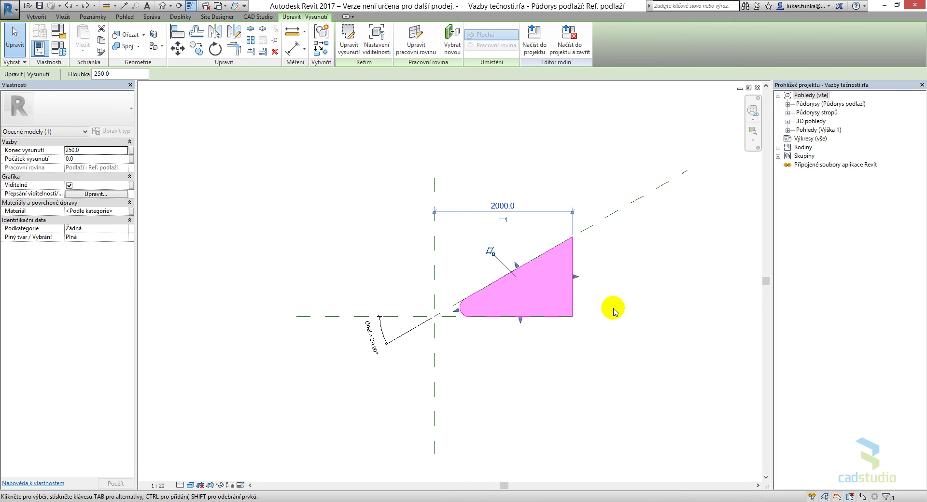
scroll(473, 305, up, 3)
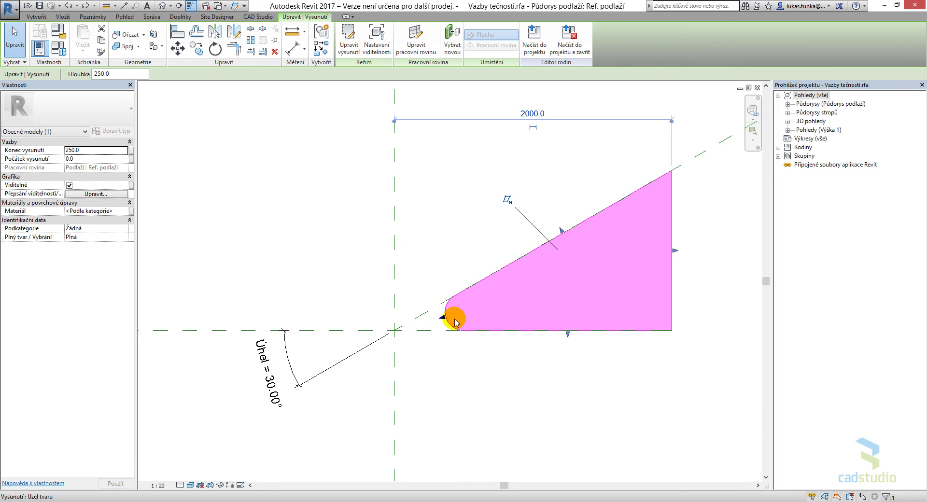
click(452, 354)
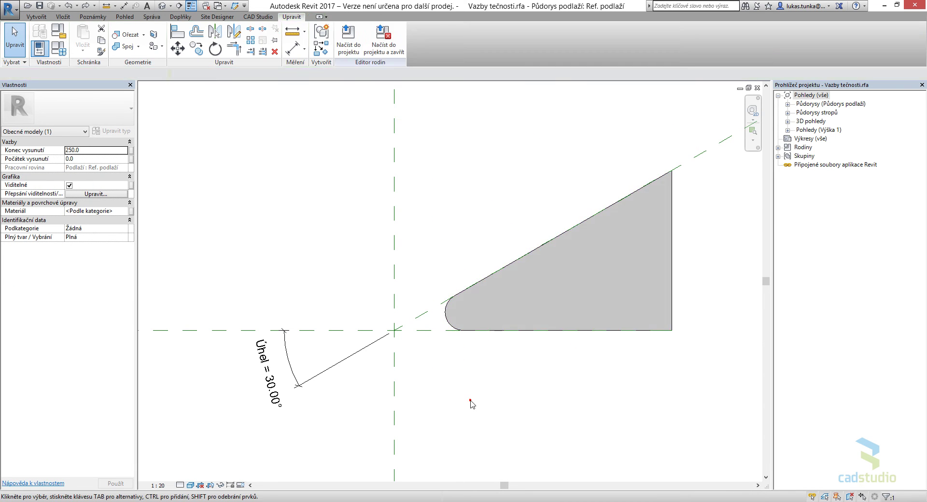
- Dismiss the save reminder and set the family's Úhel parameter to 50°
click(54, 52)
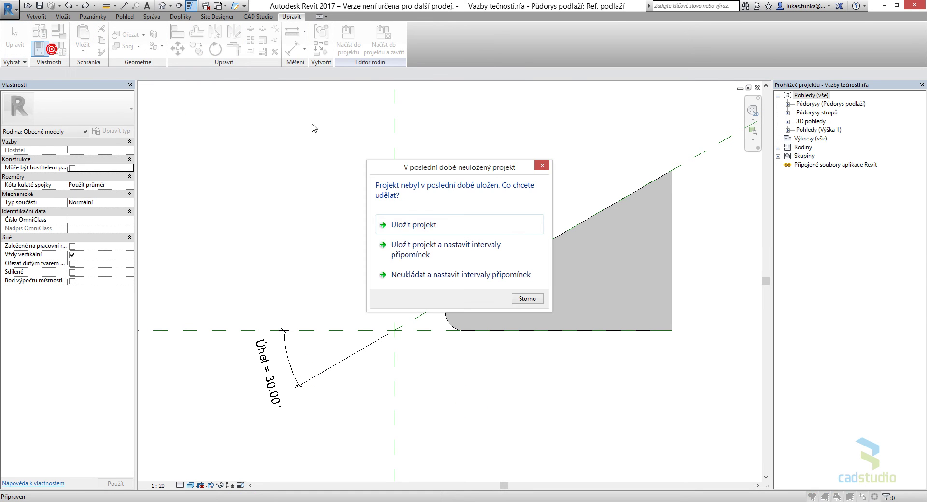
click(541, 161)
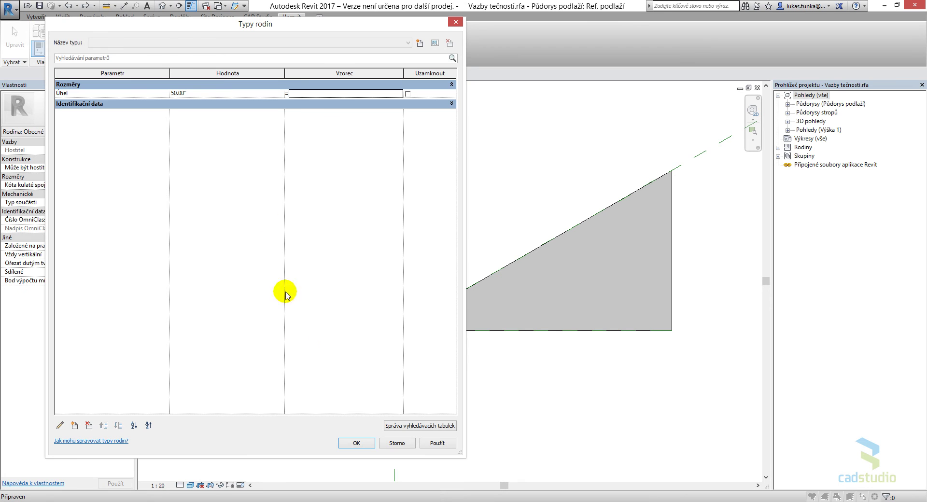
click(356, 443)
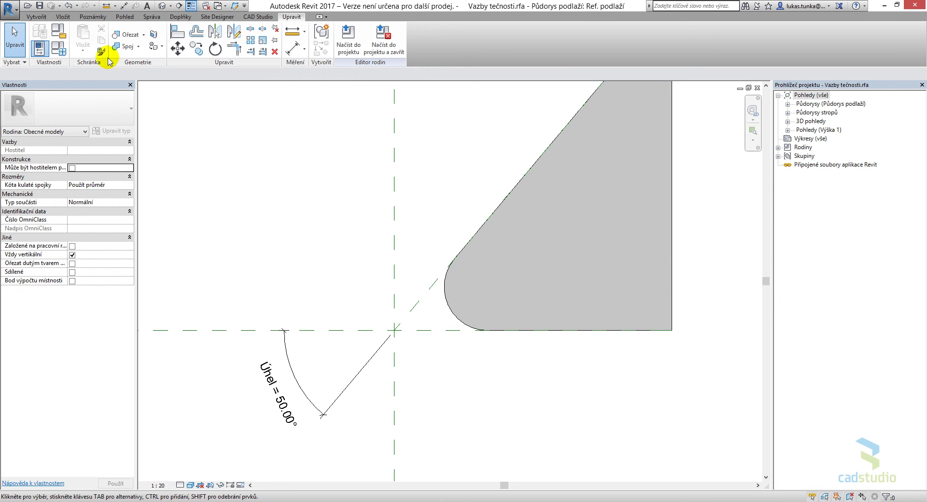
- Set the family's Úhel parameter to 15°
click(58, 48)
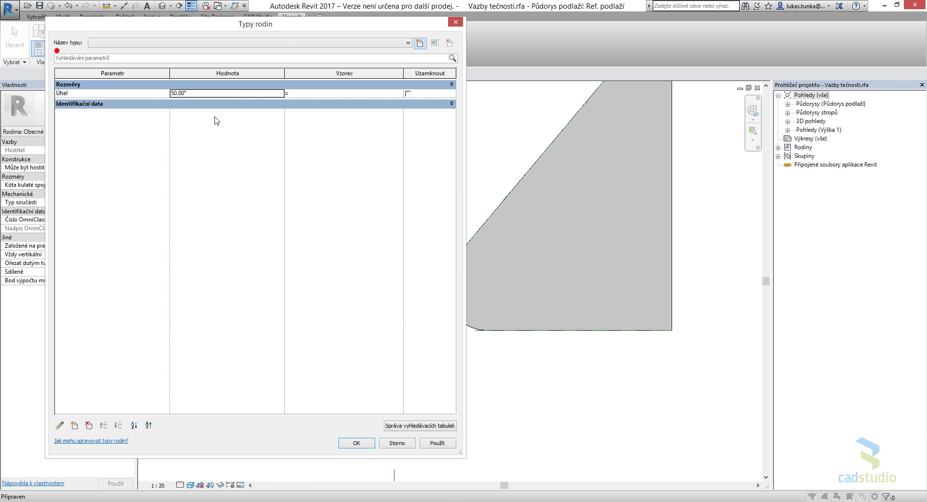
click(208, 92)
text(15)
click(357, 442)
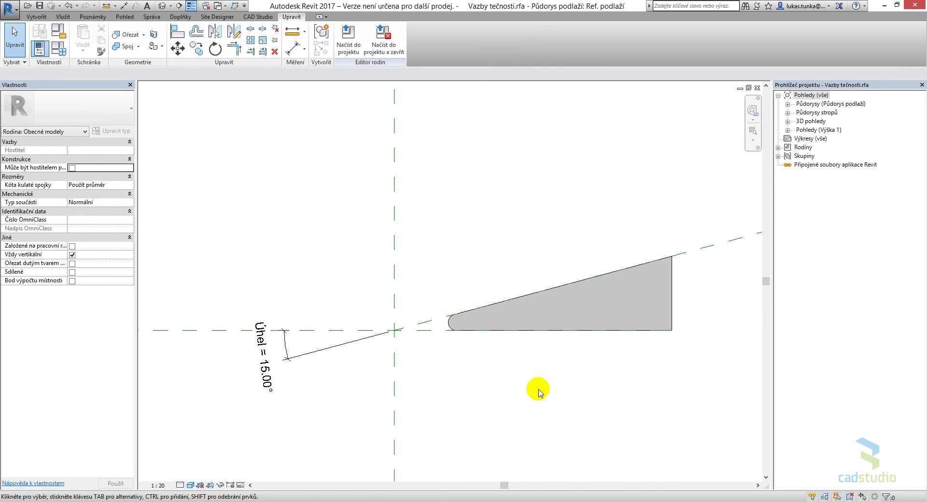
- Open the sketch of the wedge extrusion for editing and select the arc at its narrow end
middle_drag(539, 393, 488, 364)
click(401, 296)
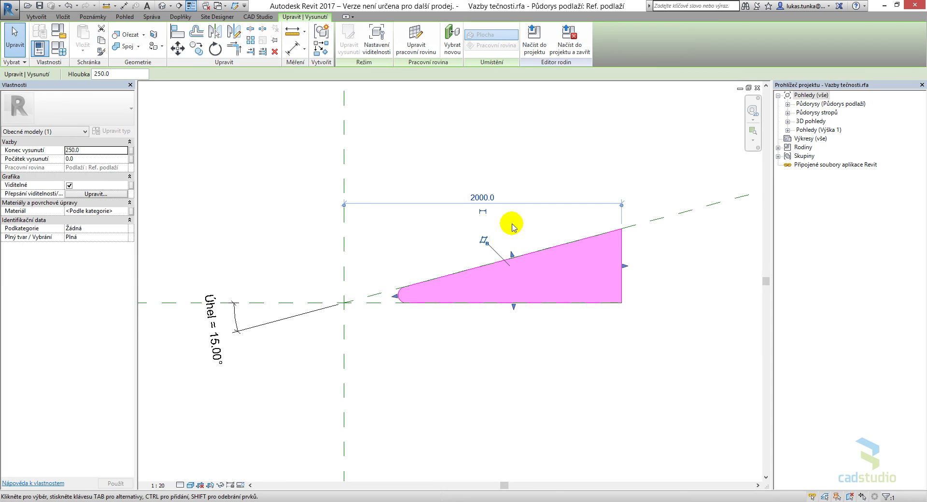
click(352, 42)
scroll(399, 271, up, 4)
click(393, 307)
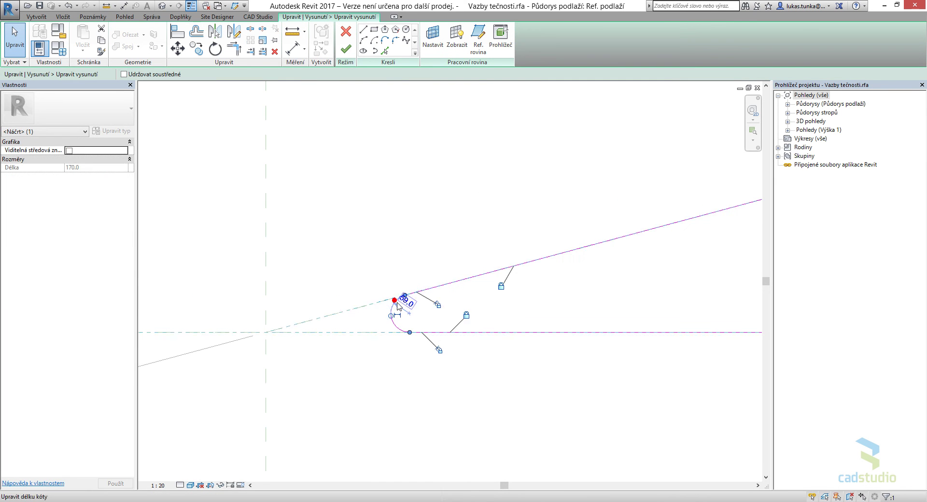
- Release the arc's tangency locks with the adjoining sketch lines and finish editing the extrusion
click(439, 307)
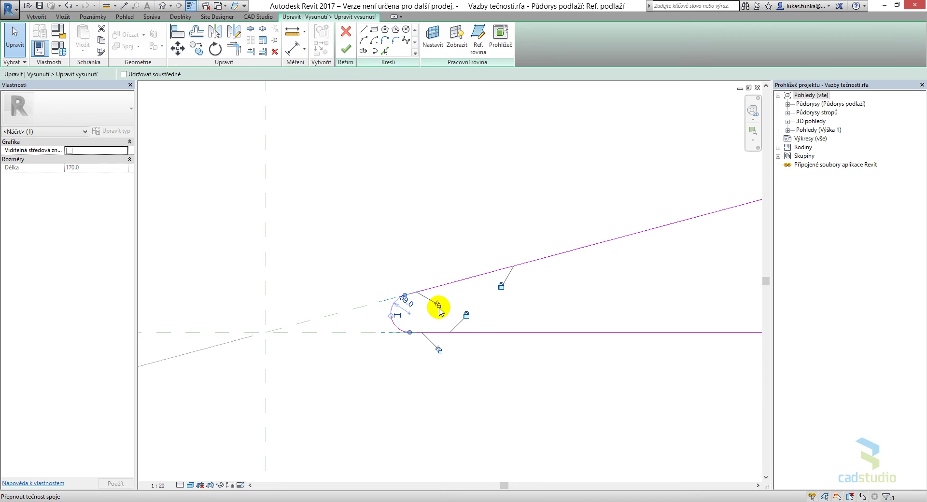
click(439, 349)
click(438, 306)
click(439, 350)
click(499, 416)
click(346, 48)
click(424, 181)
scroll(420, 191, down, 3)
scroll(430, 353, down, 2)
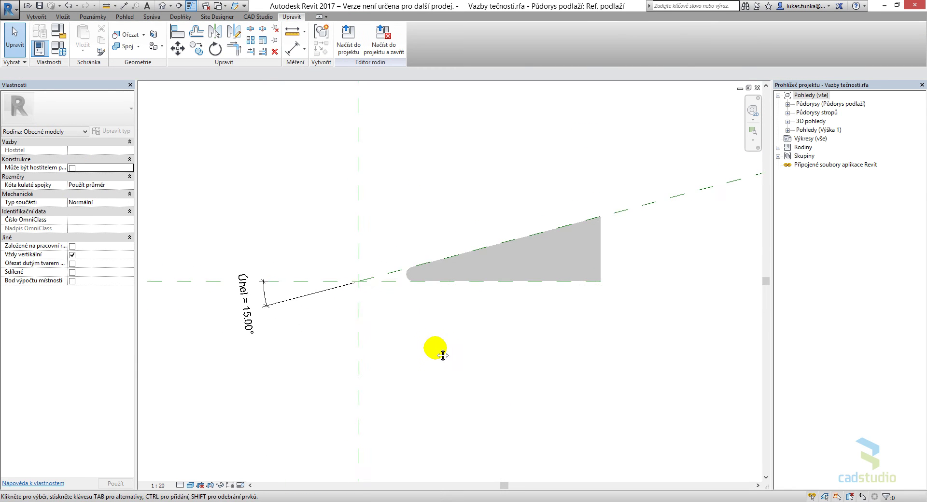
- Set the Úhel parameter to 45° and check how the unconstrained arc meets the sloping edge
click(59, 48)
click(225, 93)
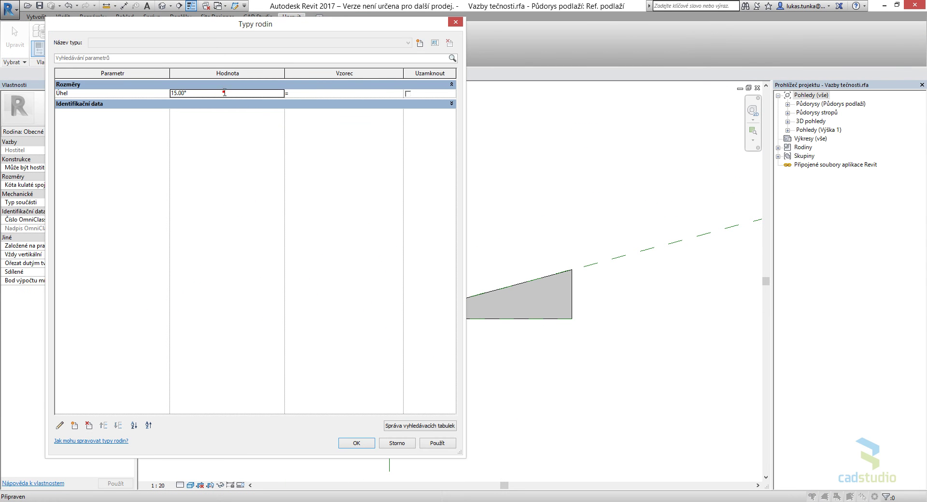
click(356, 443)
scroll(447, 302, up, 2)
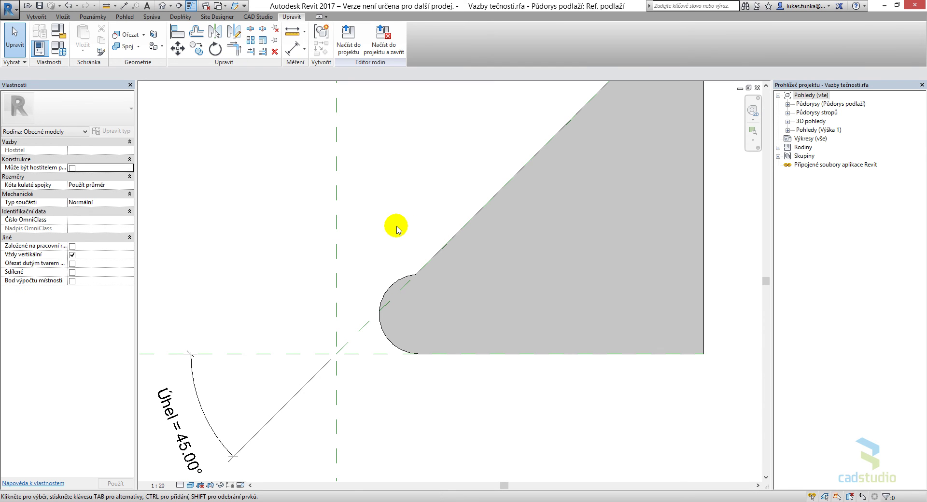
scroll(412, 288, down, 2)
middle_drag(505, 365, 550, 386)
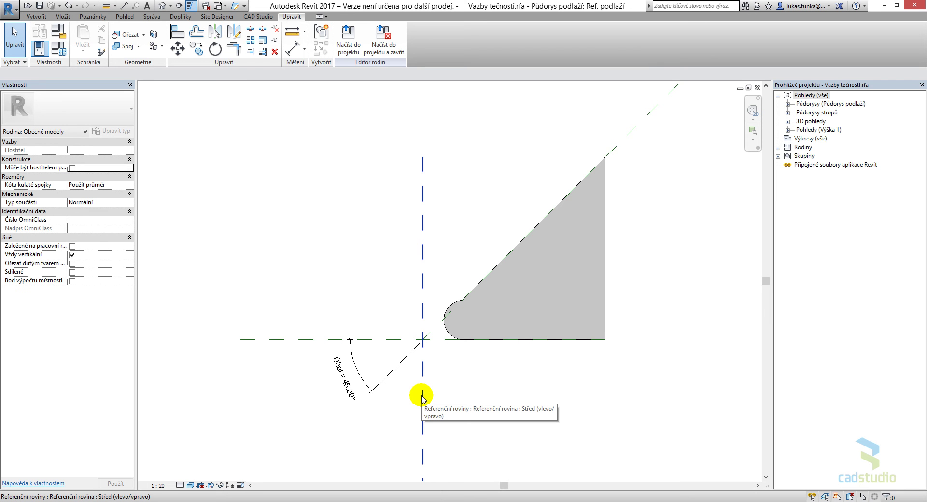
- Switch to the PowerPoint presentation and advance to the "Šablony výkazu" slide
key(alt+Tab)
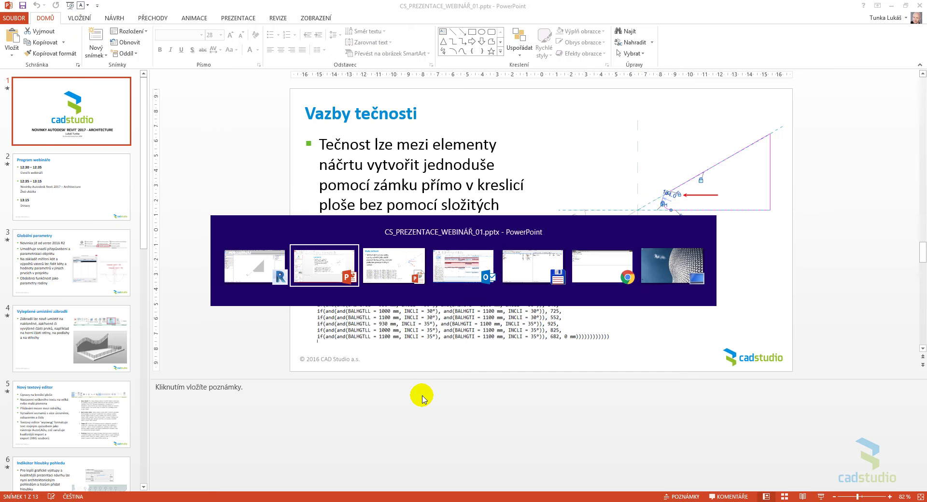
key(alt+Tab)
key(alt+Tab)
key(alt+Tab)
key(alt+Tab)
key(alt+Tab)
key(alt+Tab)
key(alt+Tab)
key(alt+Tab)
key(Right)
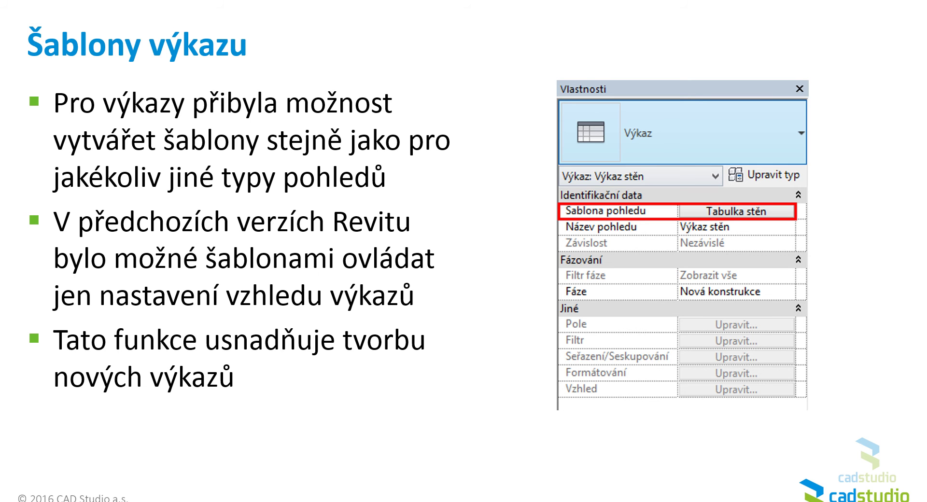
- Return to Revit, bring the Výpis dveří – sloučení parametrů schedule forward, and cascade the open windows
key(alt+Tab)
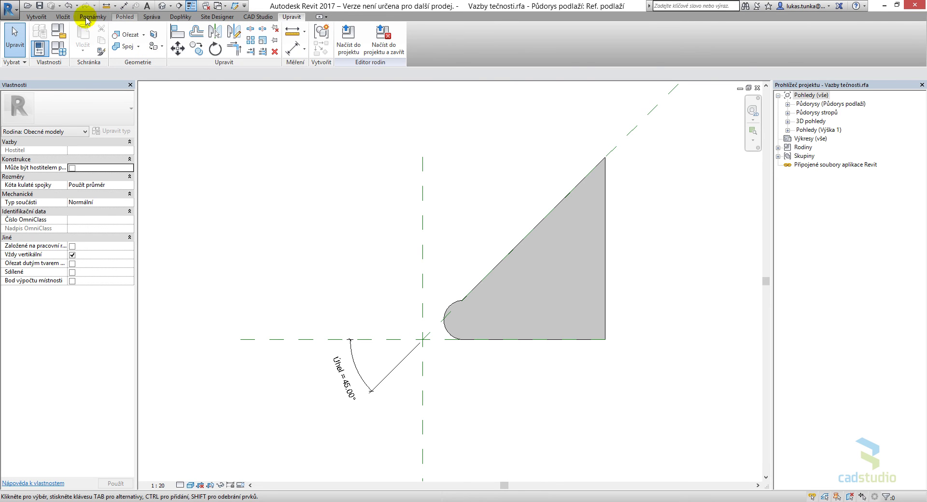
click(46, 16)
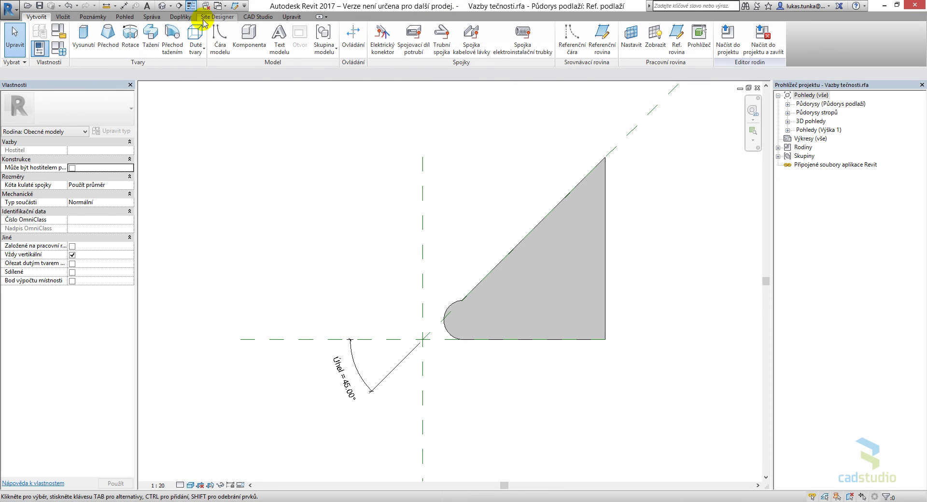
click(126, 17)
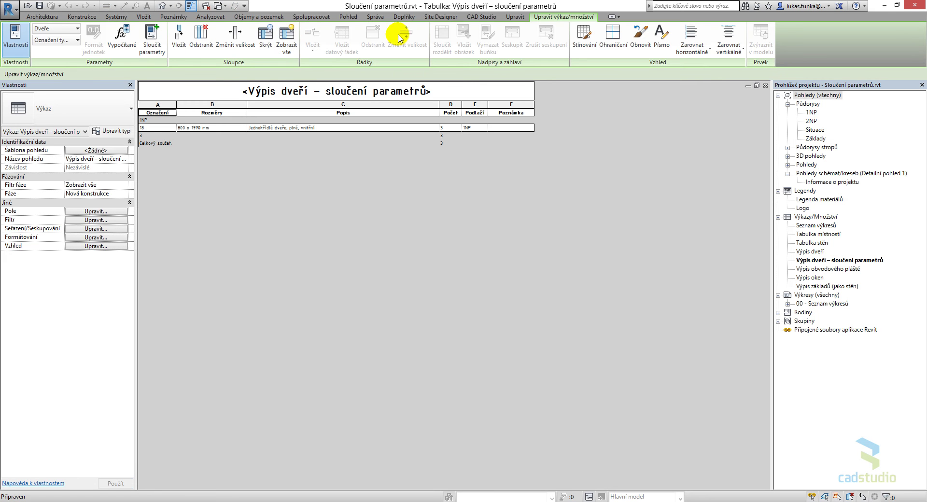
click(347, 17)
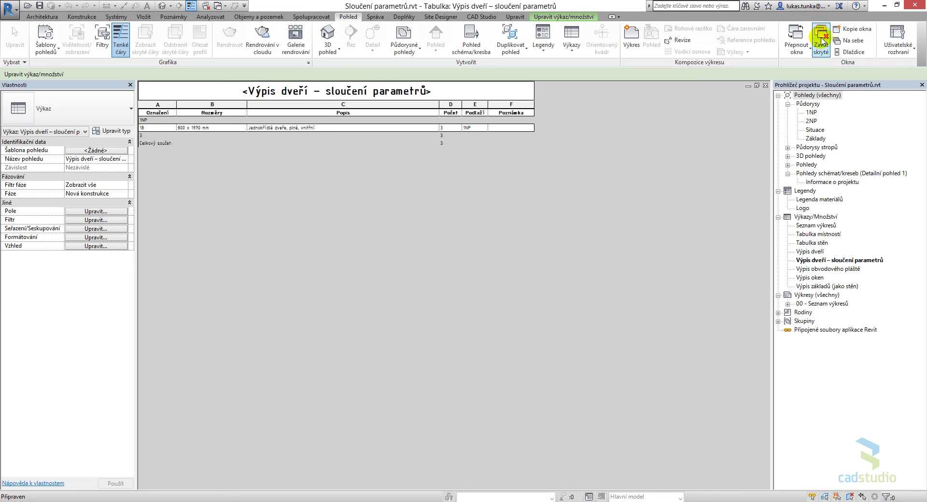
click(850, 41)
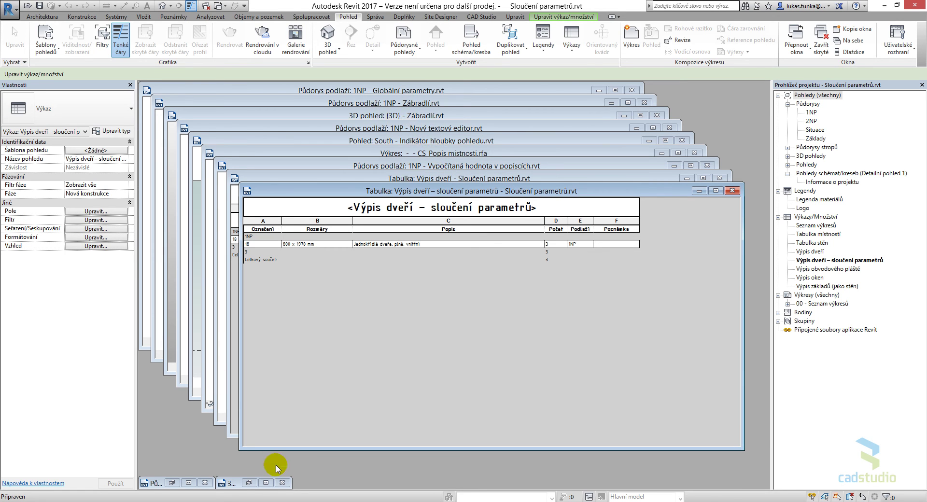
- Open the {3D} view of Globální parametry.rvt, look at the presentation slide, and return to Revit
click(283, 483)
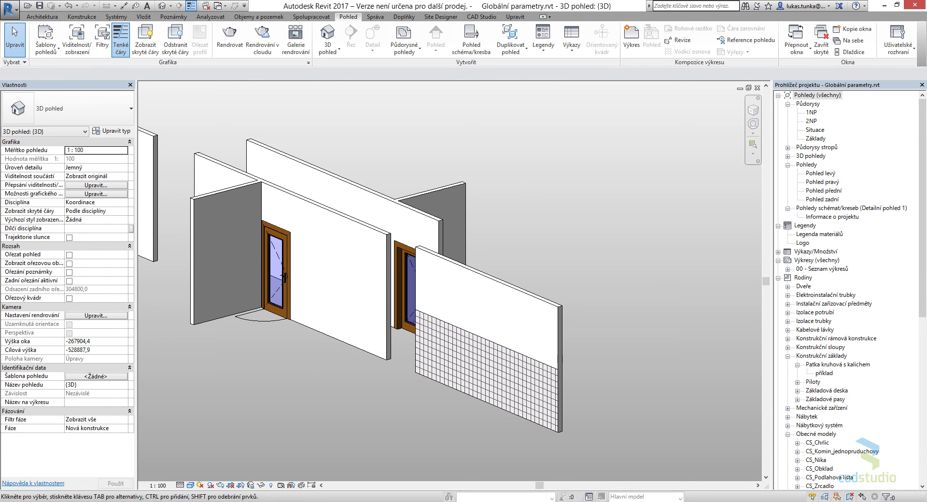
click(321, 484)
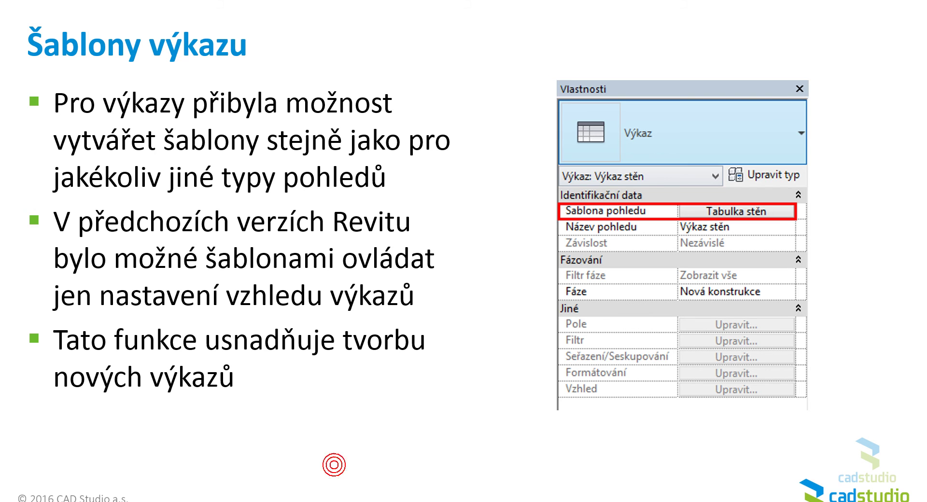
key(alt+Tab)
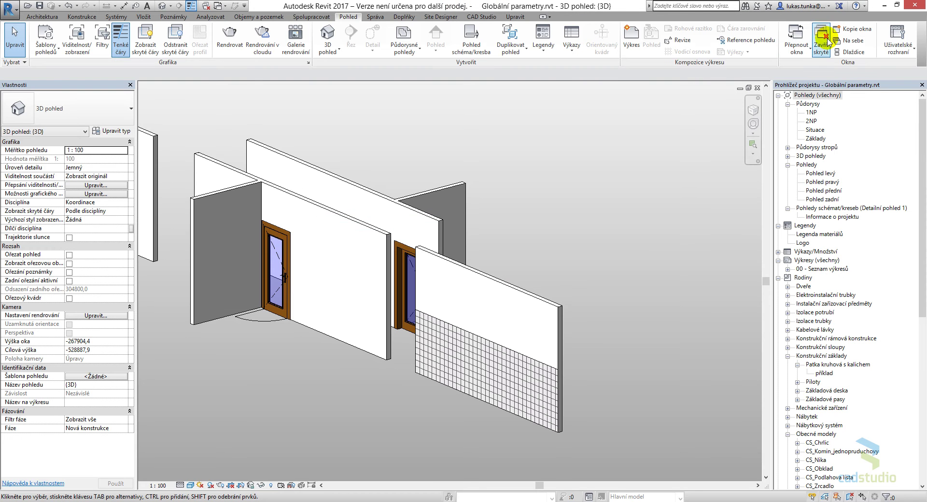
- Cascade the windows again and minimize the {3D} view and the Výpis dveří – sloučení parametrů schedule
click(853, 42)
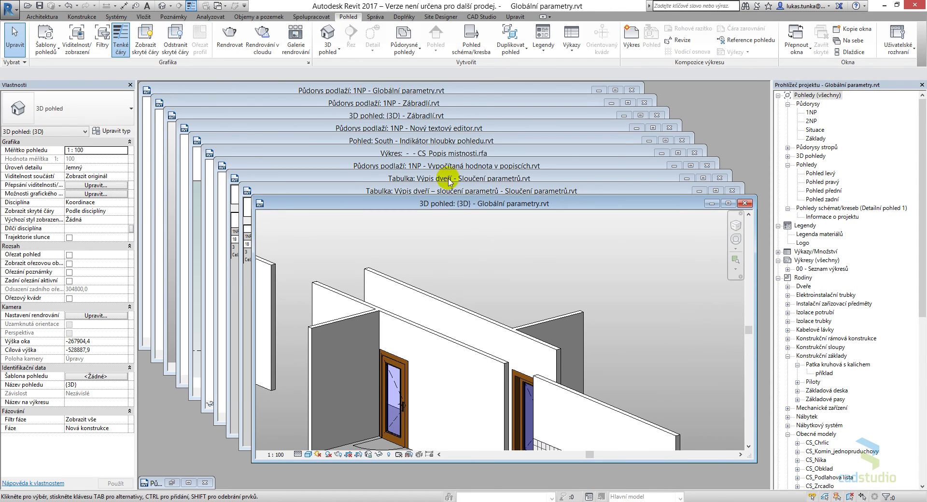
click(712, 204)
click(700, 191)
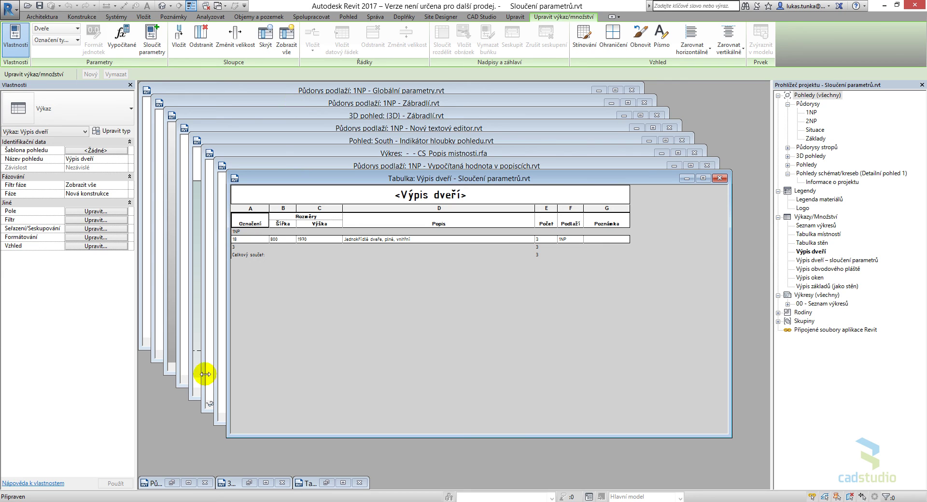
- Open the project Šablony výkazů.rvt from the 08_ŠABLONY VÝKAZU folder and display its 1NP floor plan with the wall
click(16, 10)
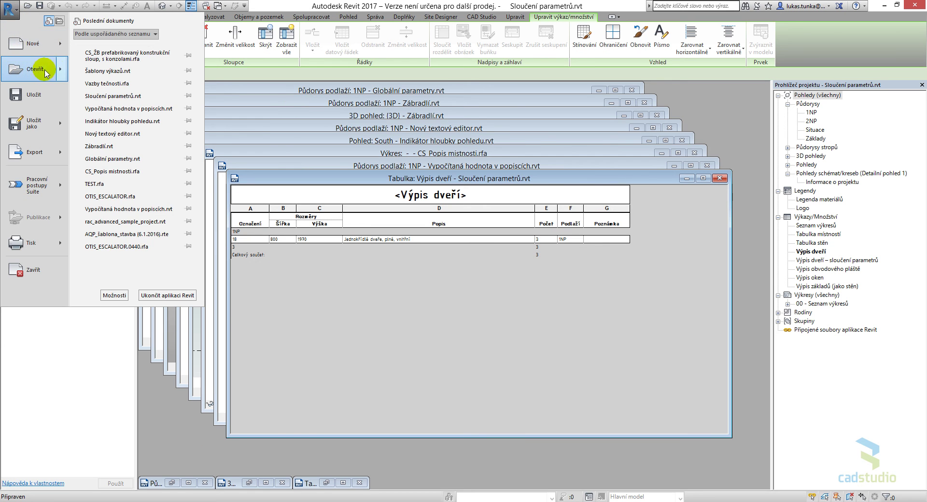
mouse_move(61, 74)
click(121, 43)
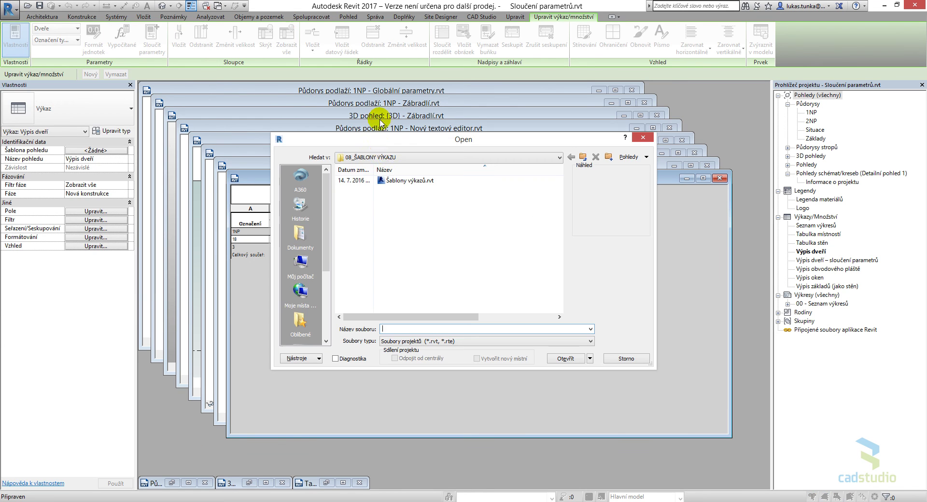
click(416, 180)
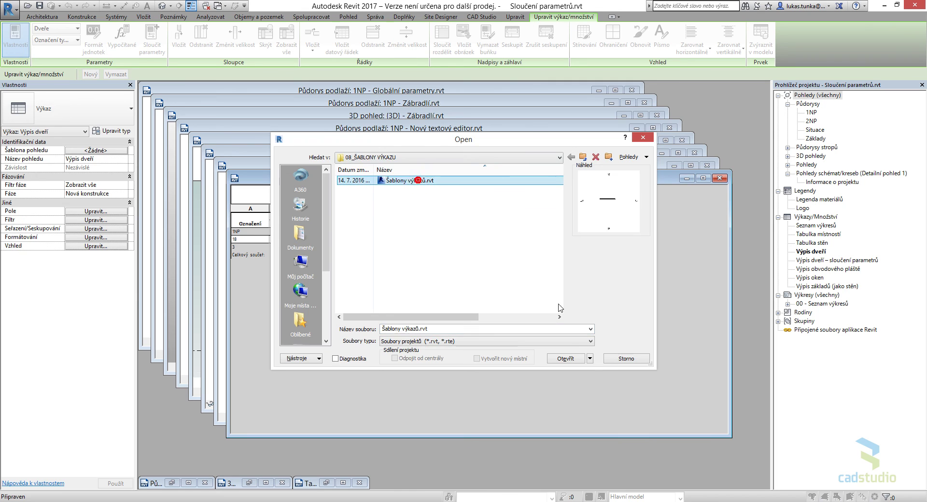
click(565, 357)
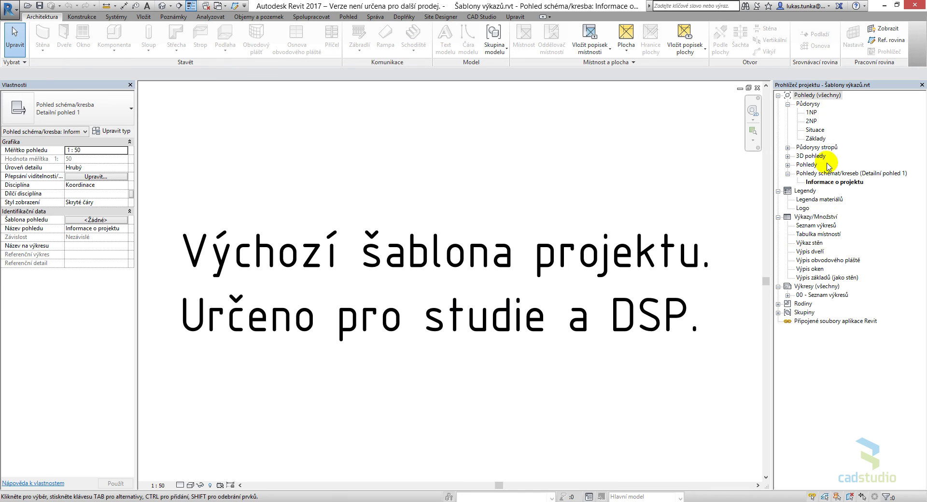
double_click(810, 112)
scroll(437, 279, up, 3)
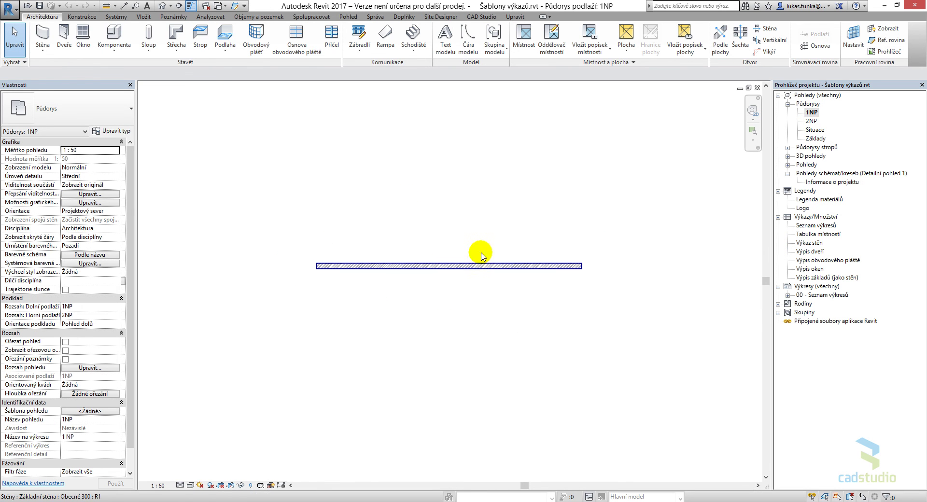
- Open the Výkaz stěn schedule, inspect its assigned Tabulka stěn view template, and close the template settings
double_click(820, 246)
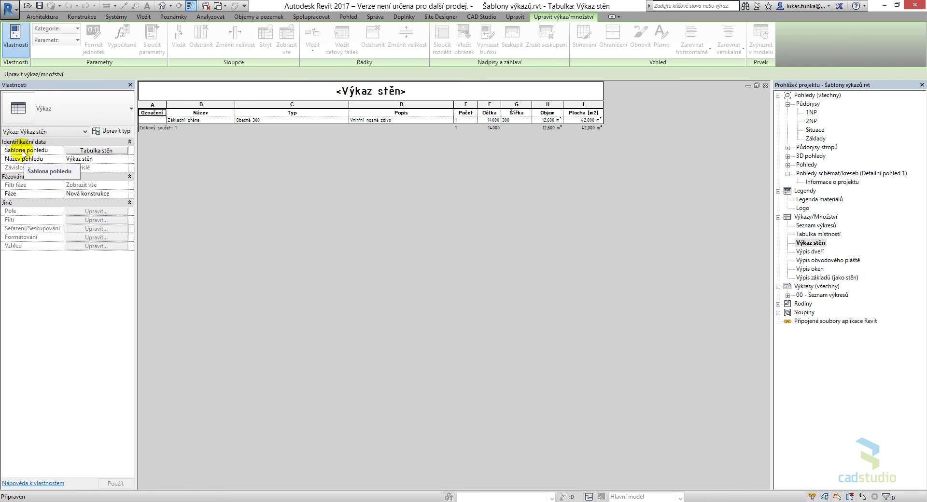
click(86, 150)
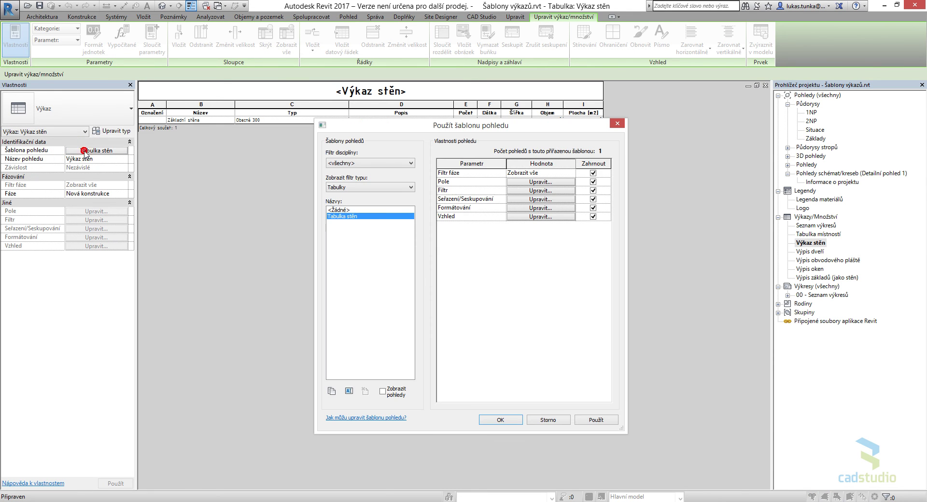
click(350, 221)
click(618, 124)
- Create a new building component schedule for the Stěny category containing the Dolní odsazení field
right_click(827, 222)
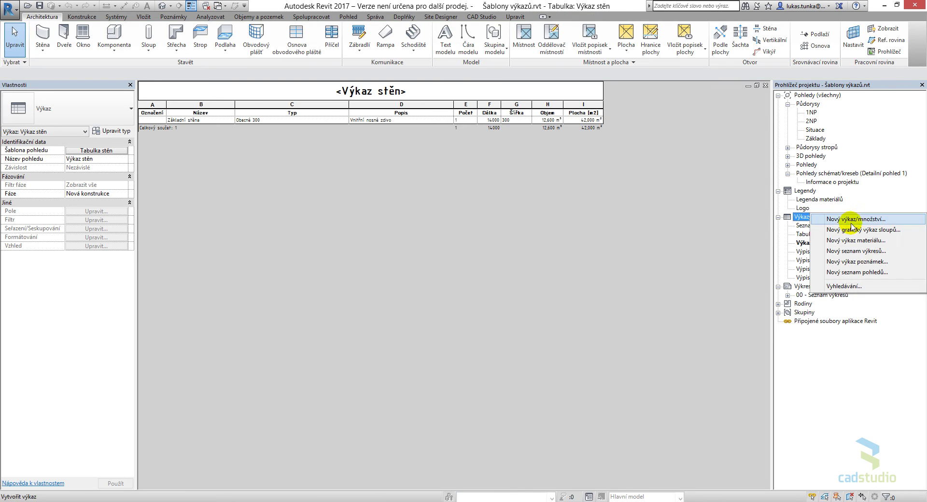
click(848, 225)
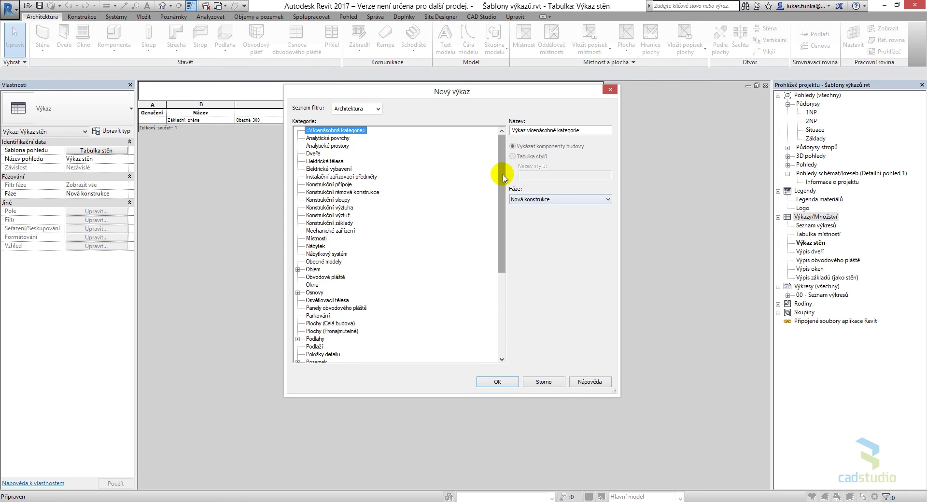
drag(503, 188, 502, 271)
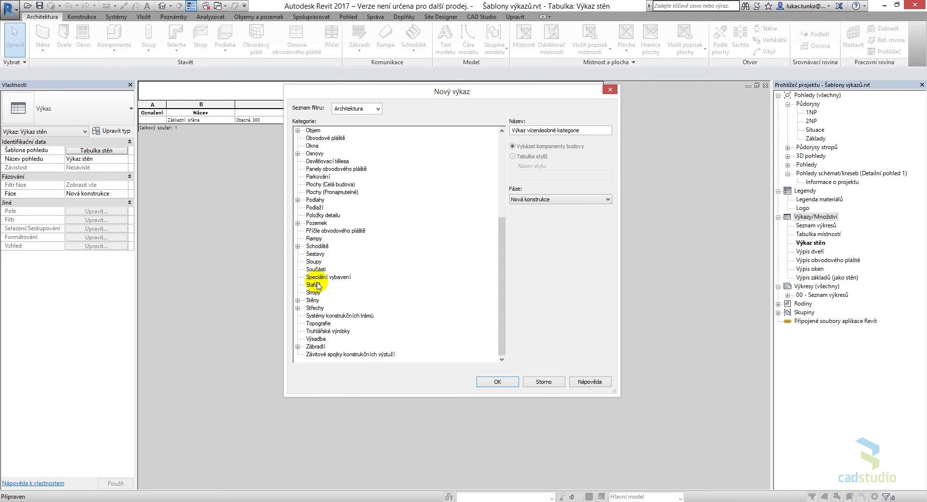
click(497, 382)
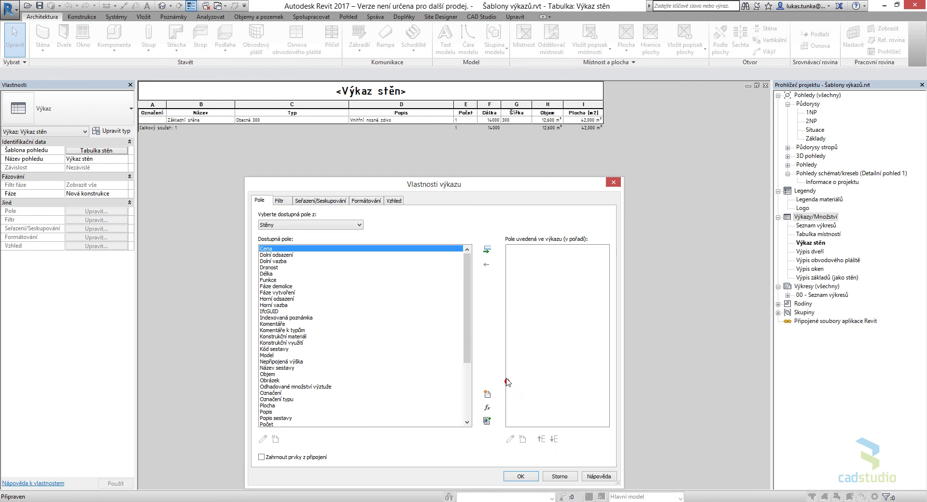
click(276, 255)
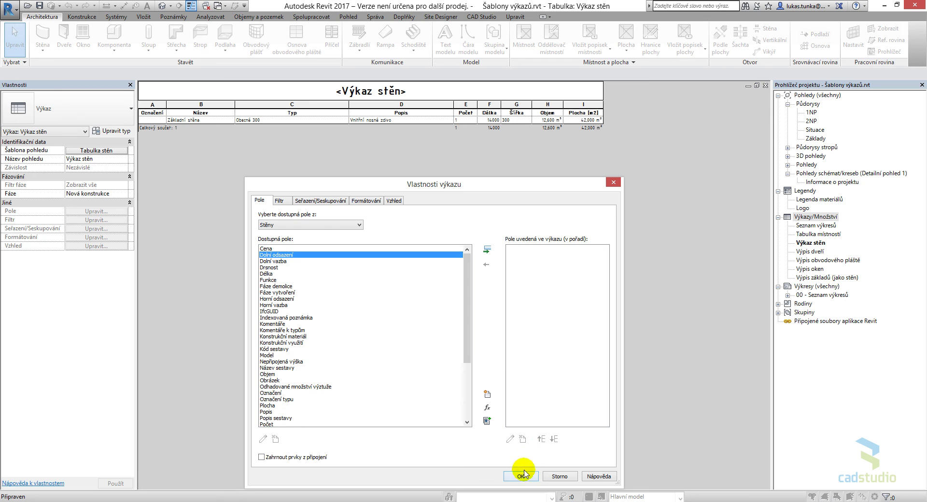
click(487, 250)
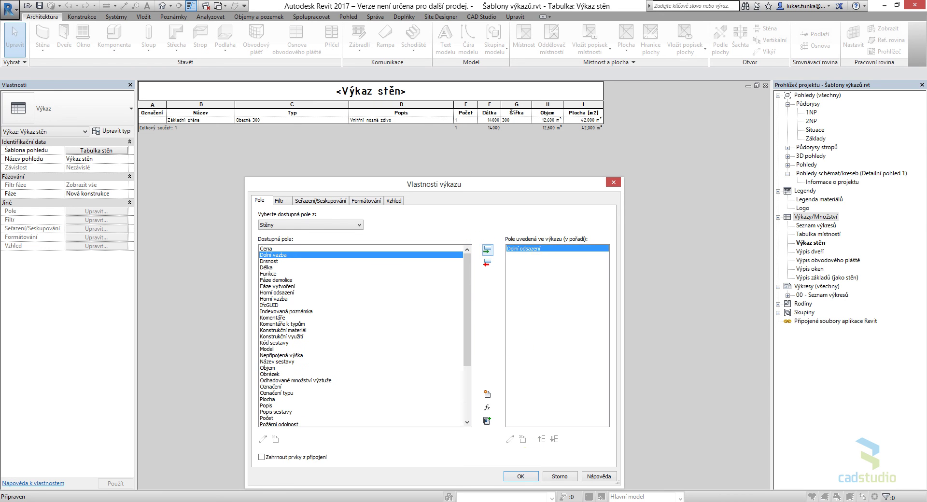
click(522, 477)
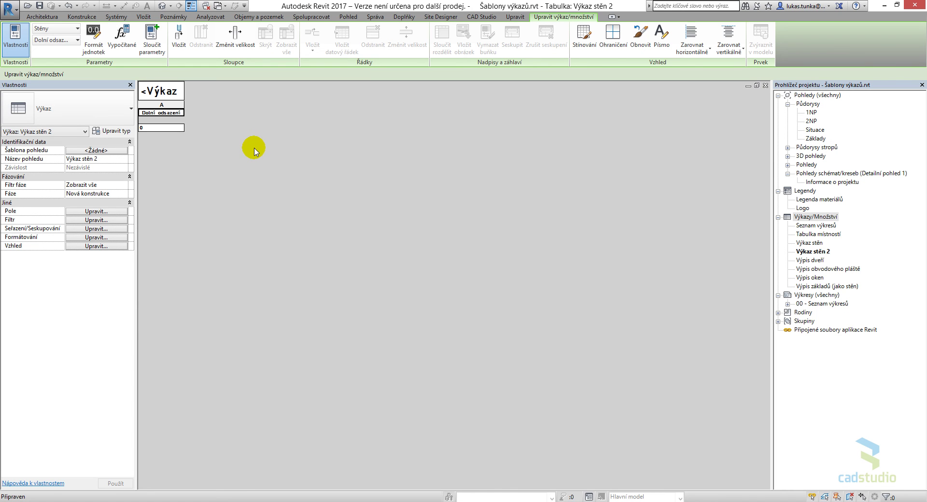
- Apply the Tabulka stěn view template to the new wall schedule
click(97, 151)
click(344, 217)
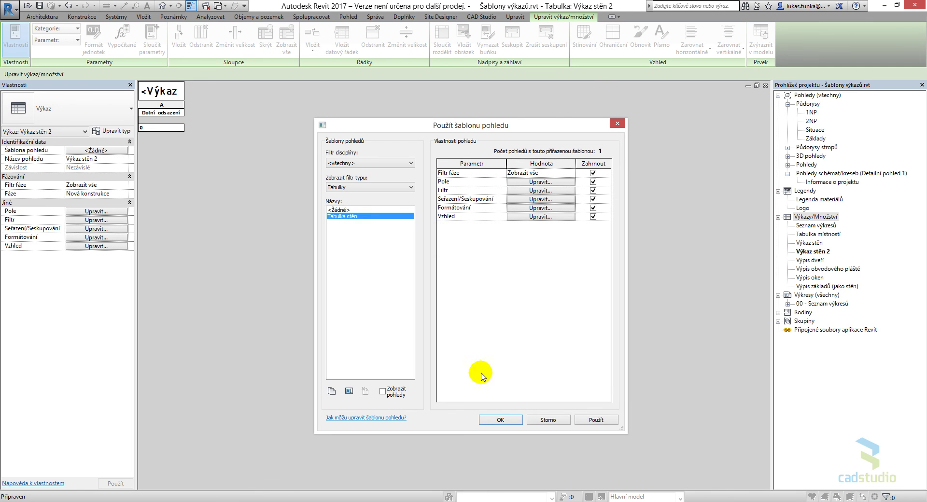
click(500, 420)
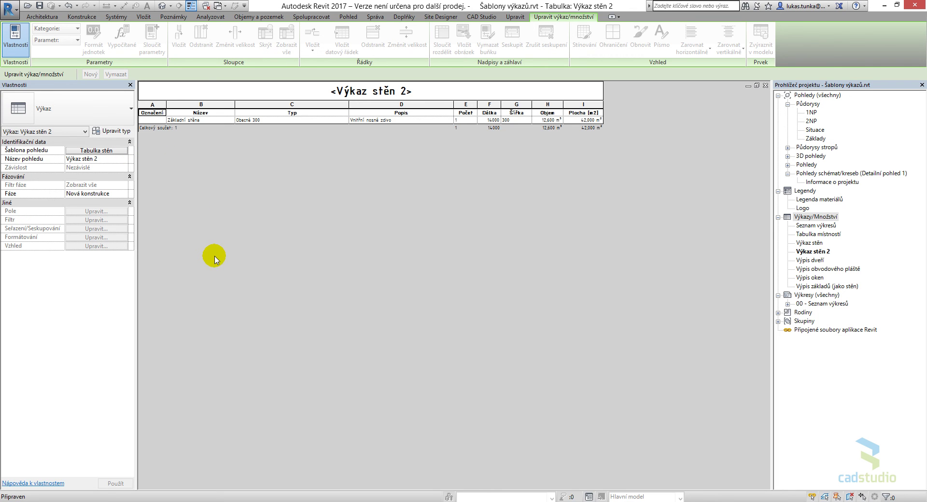
- Switch to the PowerPoint presentation, advance to the Další novinky slide, and return to Revit
key(alt+Tab)
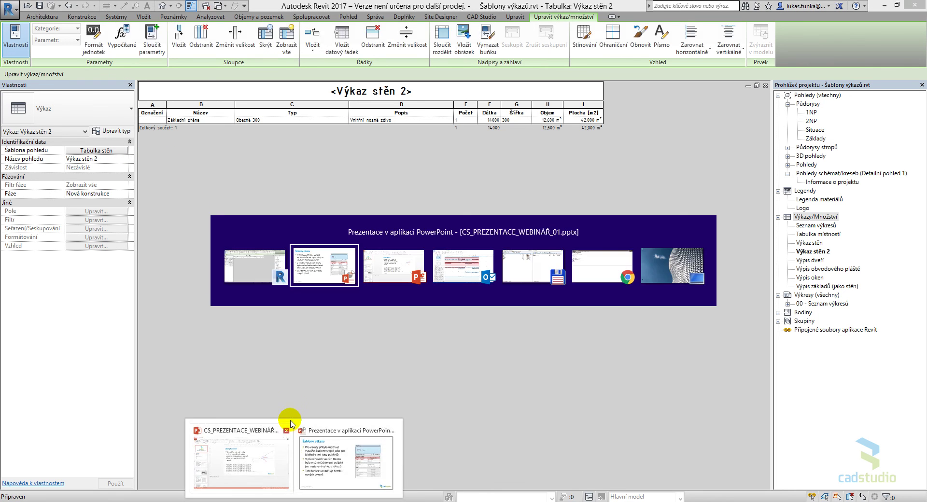
key(Right)
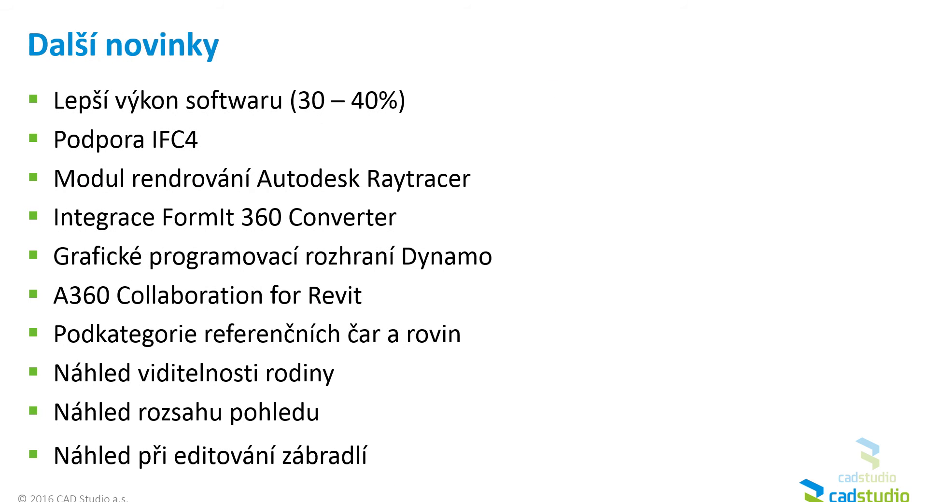
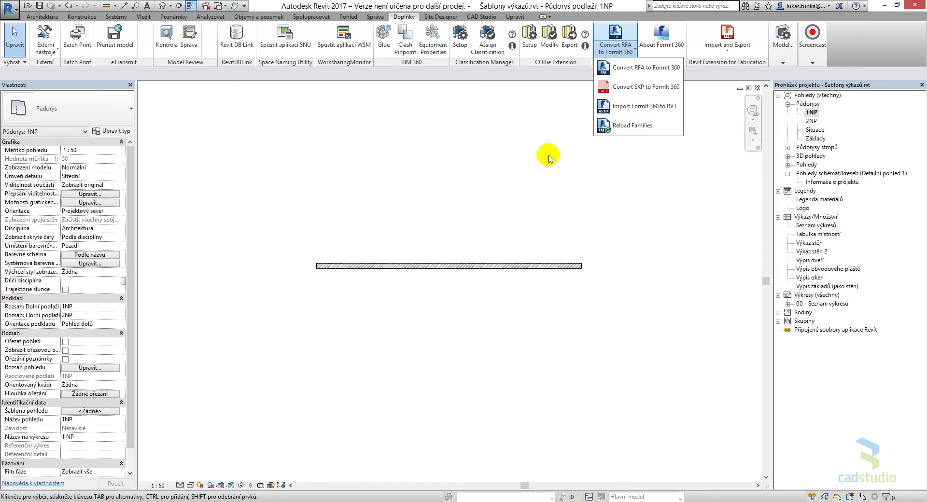
key(alt+Tab)
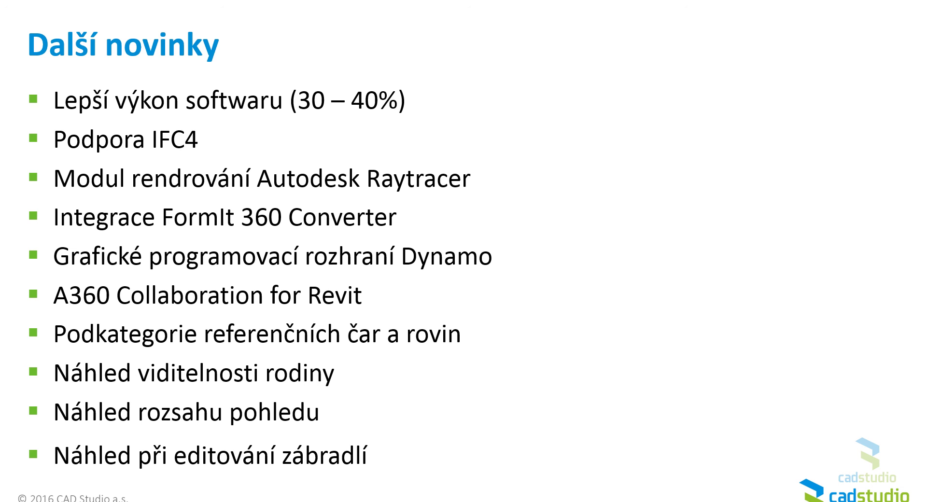
key(alt+Tab)
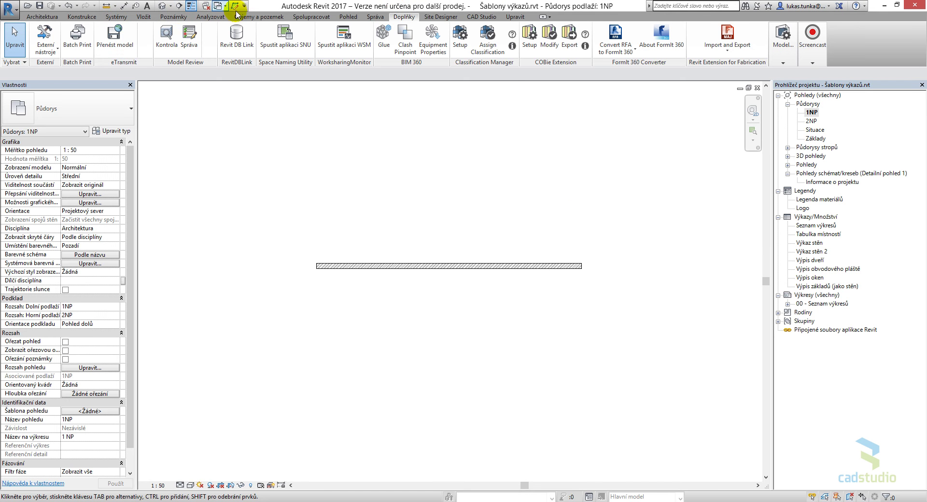
- Start enabling collaboration, saving the model when asked, examine the network and A360 collaboration options, and cancel
click(311, 16)
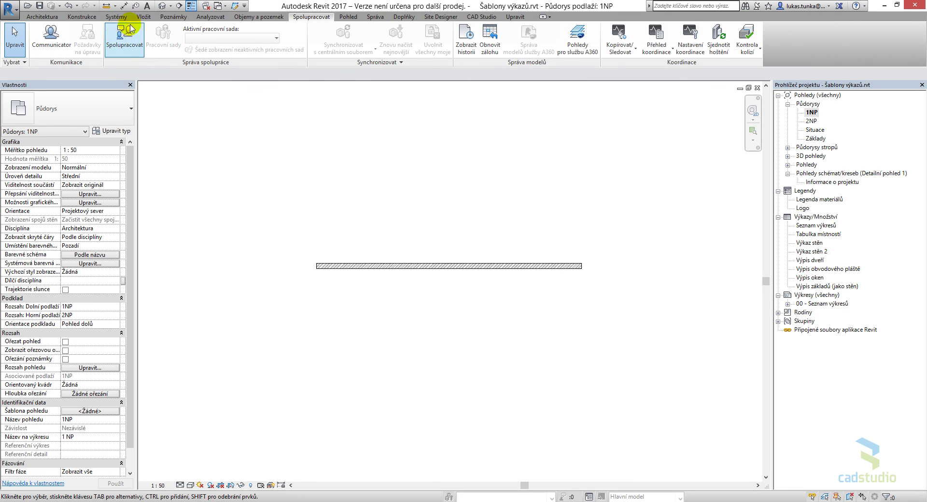
click(124, 41)
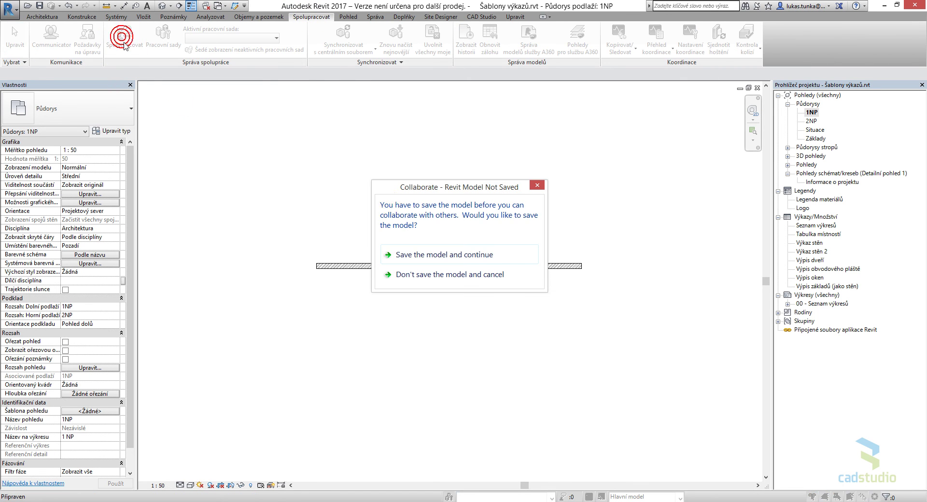
click(432, 260)
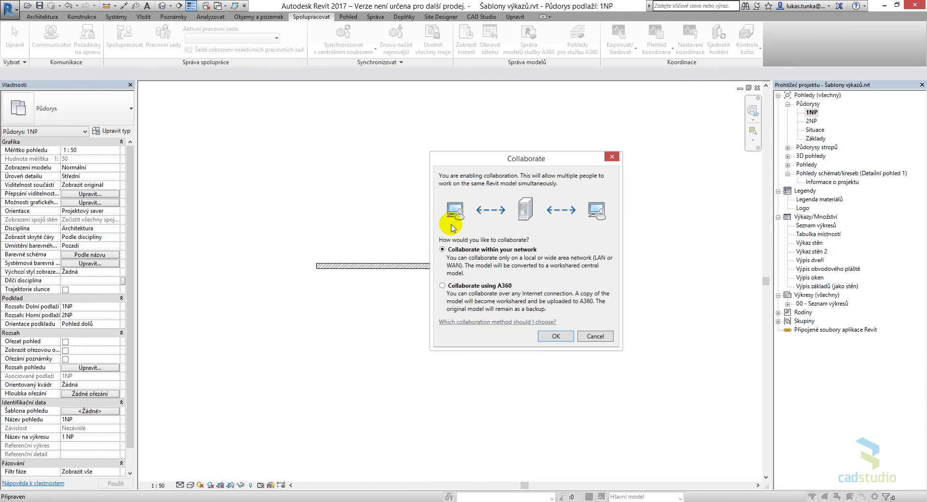
drag(541, 157, 491, 140)
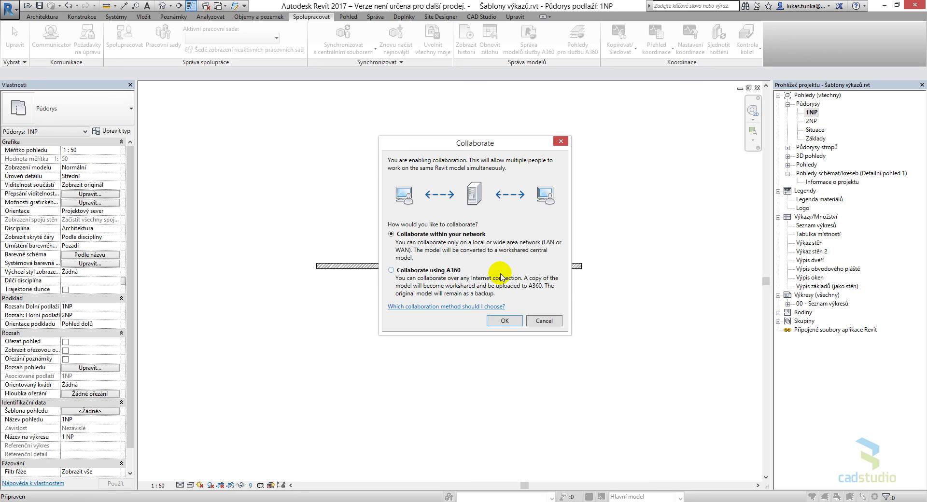
click(544, 321)
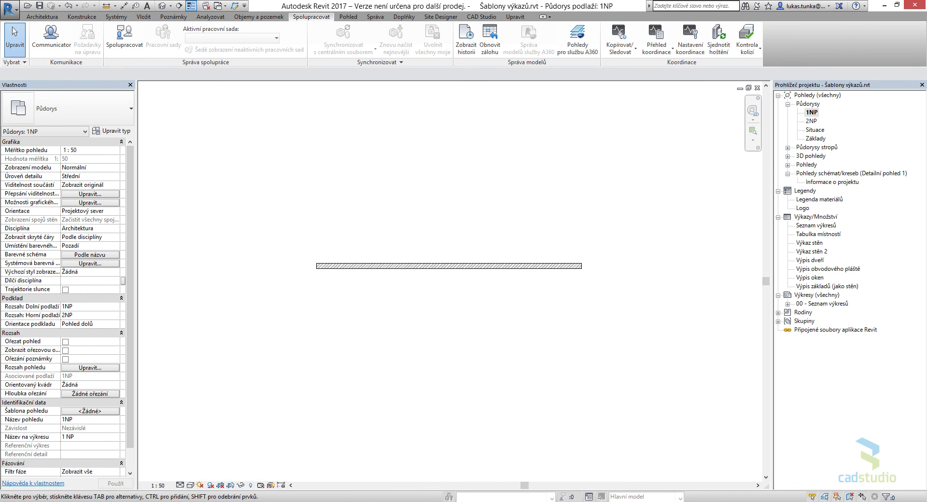
- Look at the Další novinky slide again in PowerPoint and return to Revit
click(300, 474)
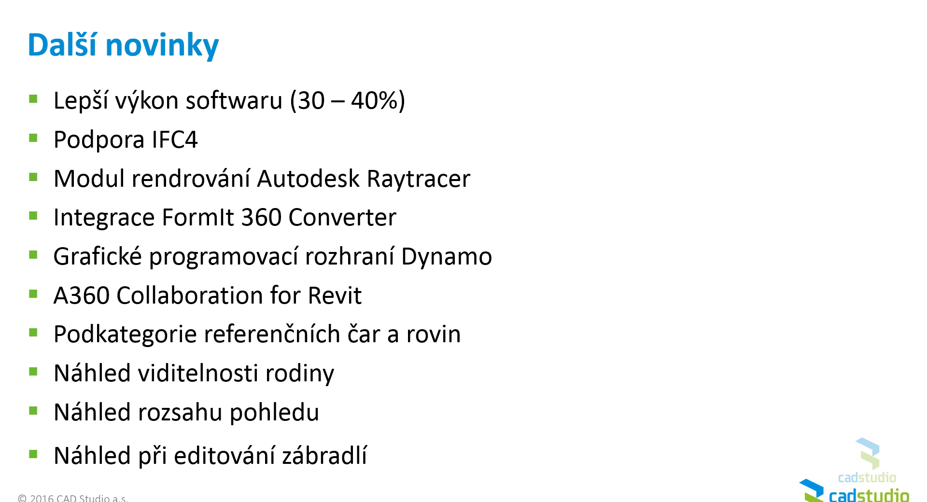
key(alt+Tab)
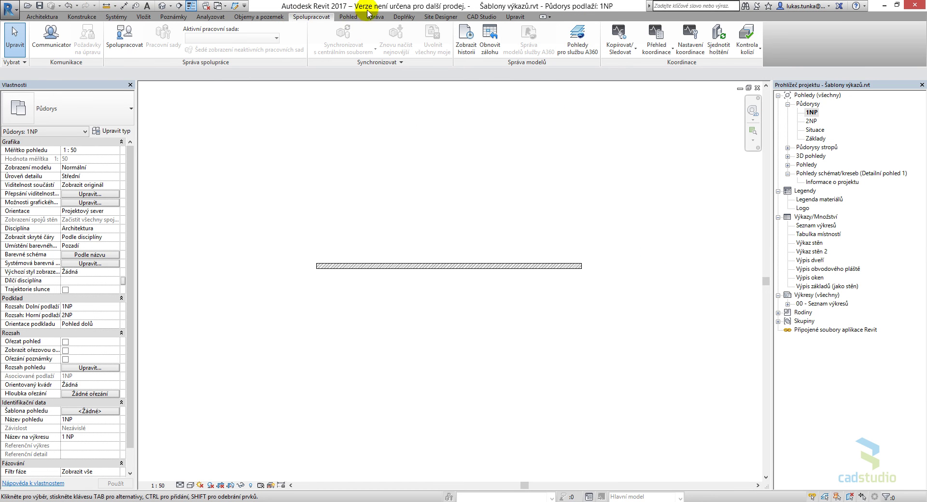
- Cascade the open windows and maximize the {3D} view of Globální parametry.rvt
click(350, 17)
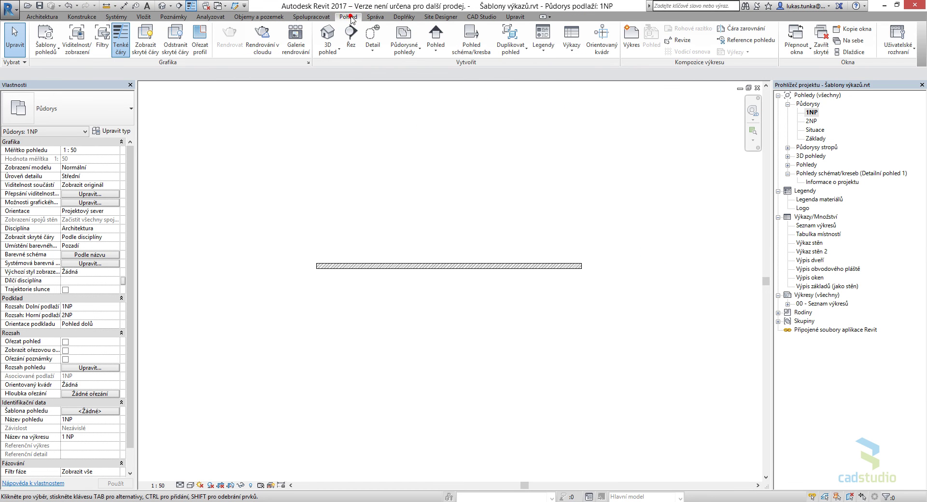
click(850, 42)
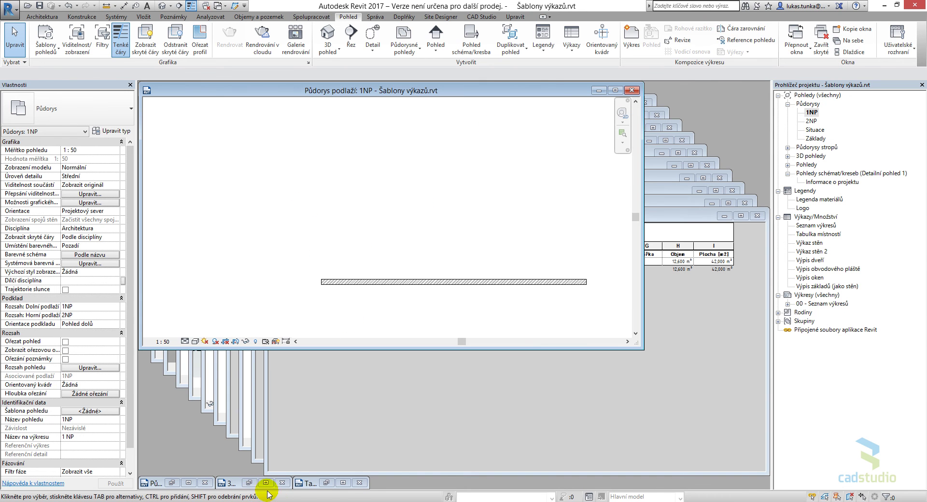
click(266, 483)
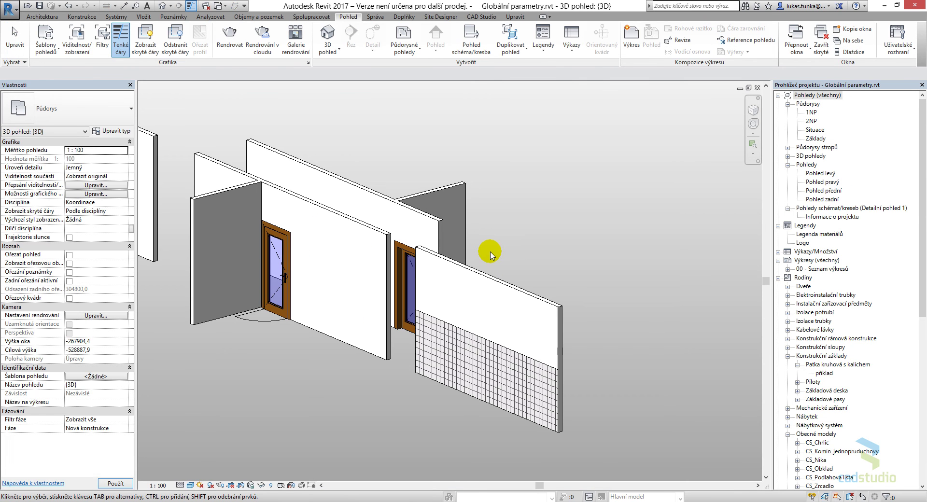
- Cycle through the open views to the Ref. podlaží floor plan of the Vazby tečnosti.rfa family
key(ctrl+Tab)
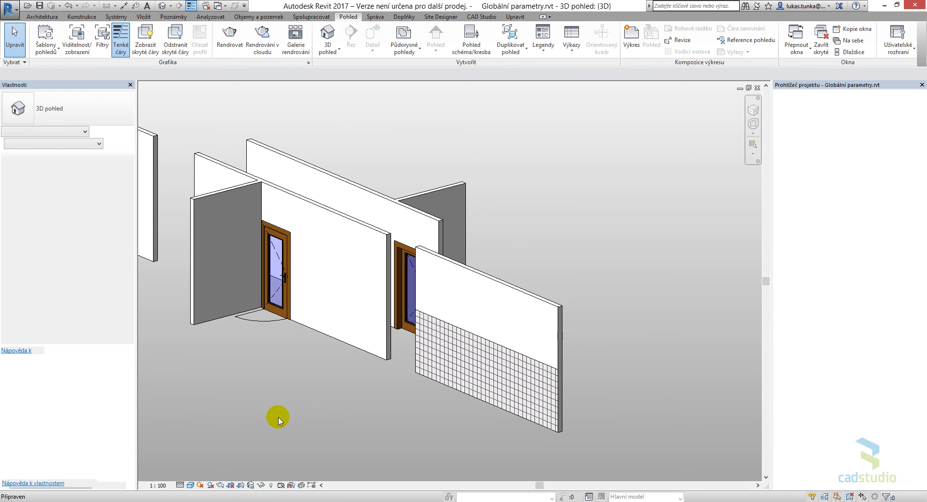
key(ctrl+Tab)
key(ctrl+Tab)
key(ctrl+Tab)
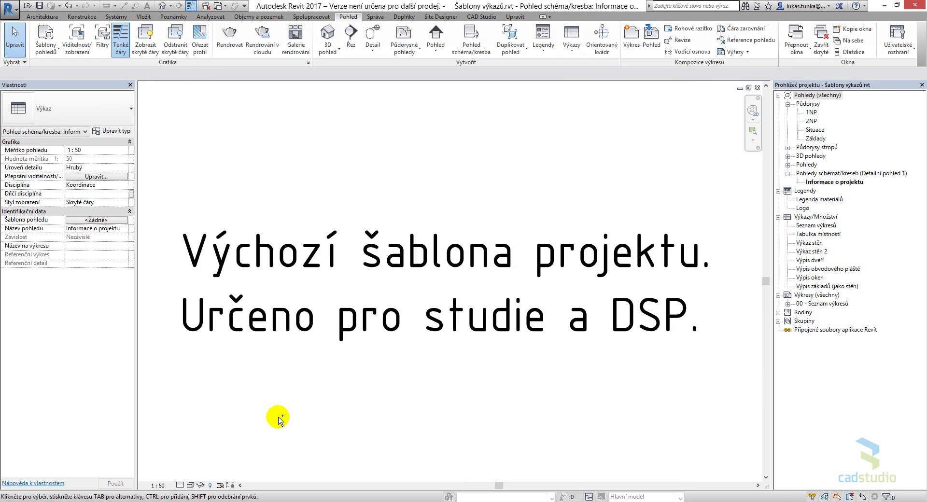
key(ctrl+Tab)
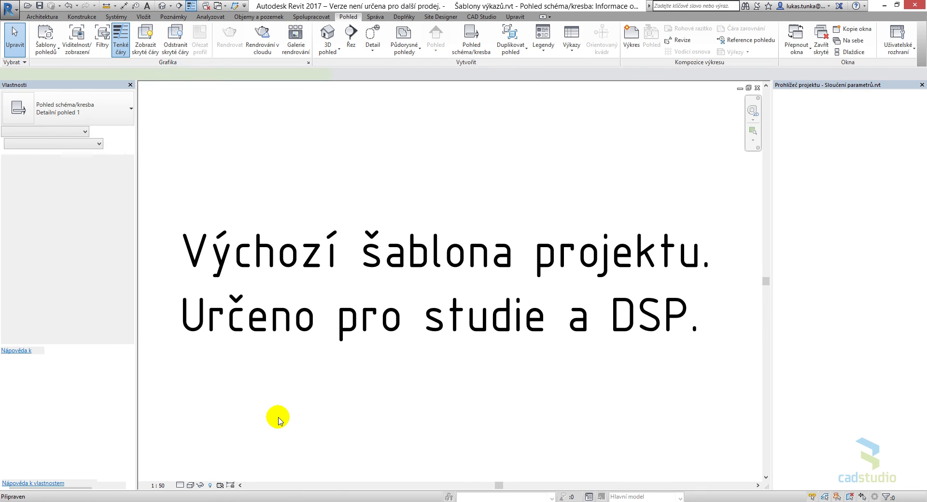
key(ctrl+Tab)
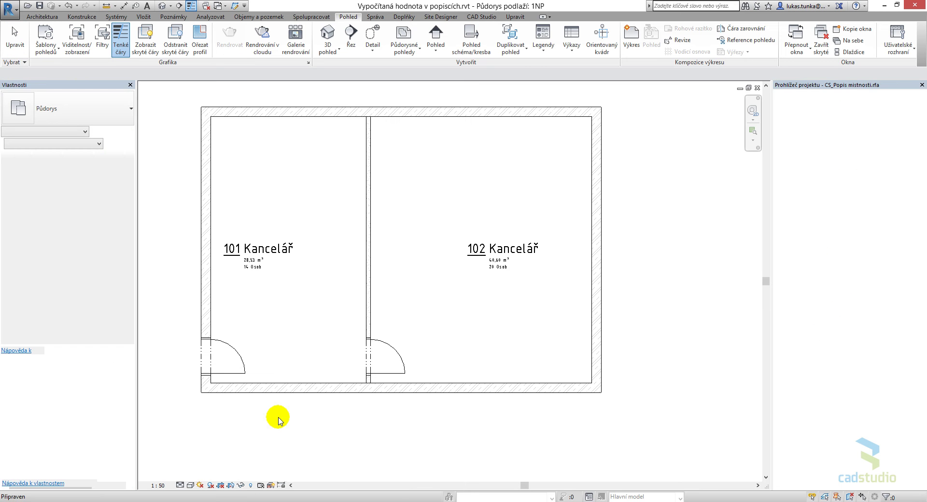
key(ctrl+Tab)
key(ctrl+Tab)
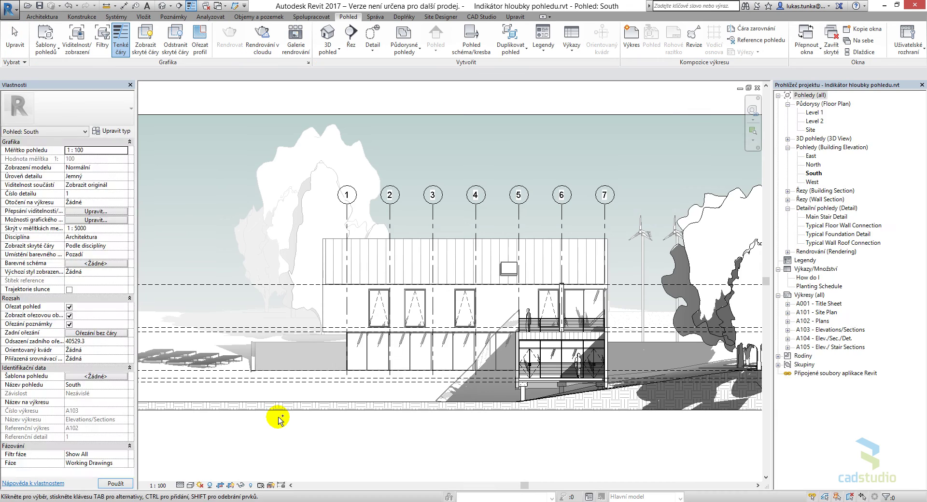
key(ctrl+Tab)
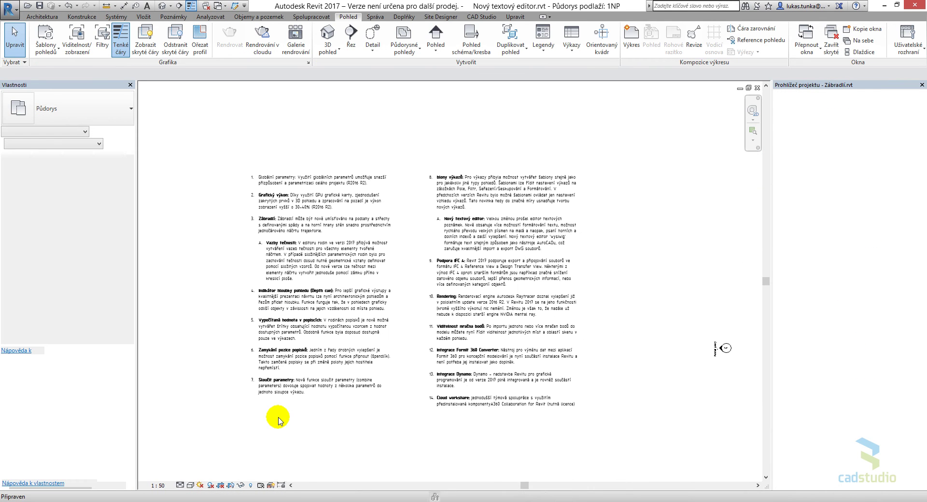
key(ctrl+Tab)
key(ctrl+Tab)
key(ctrl+Tab)
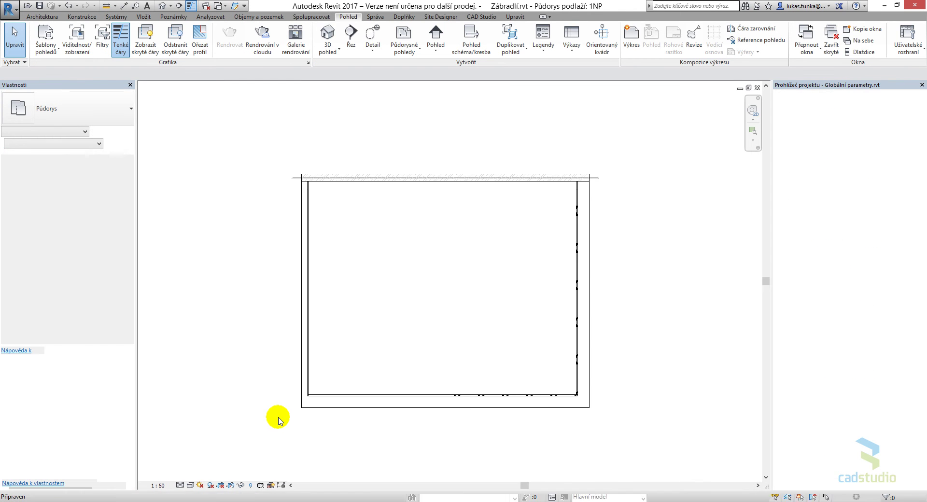
key(ctrl+Tab)
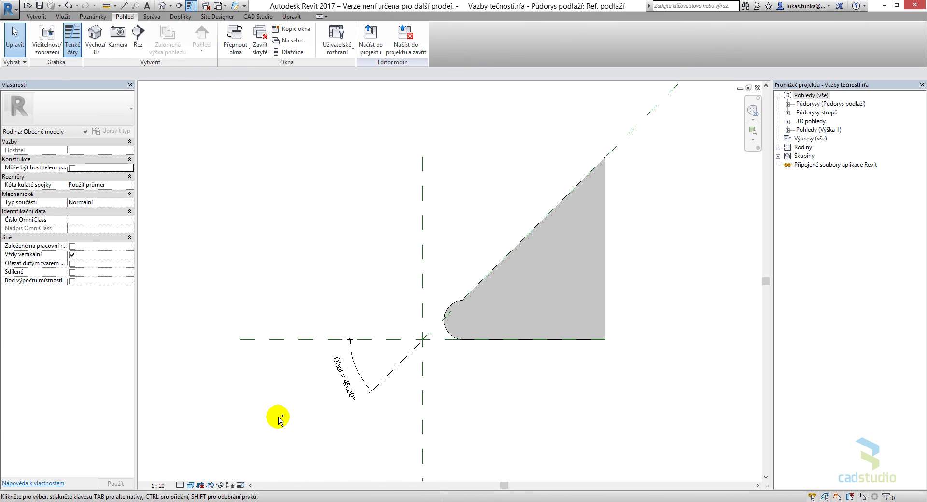
middle_drag(433, 273, 424, 200)
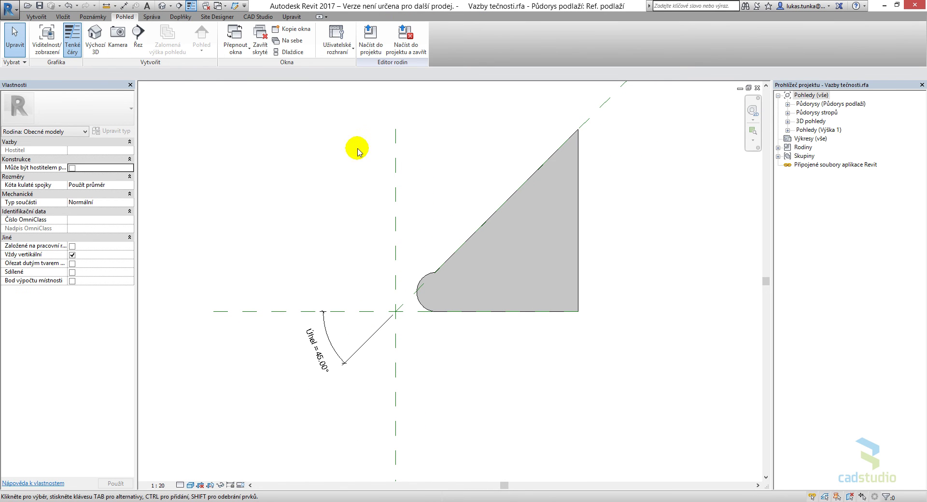
- Create a subcategory named Pomocná under Referenční roviny in the annotation object styles
click(152, 17)
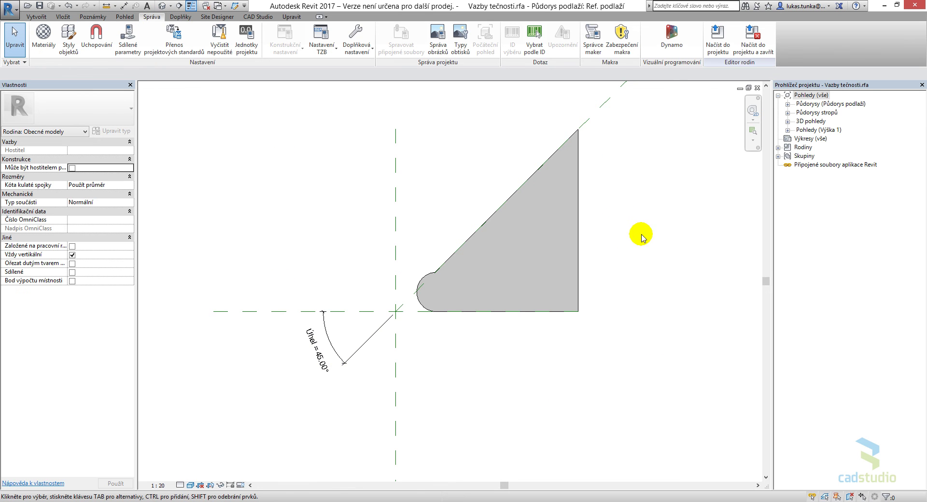
click(68, 33)
click(254, 124)
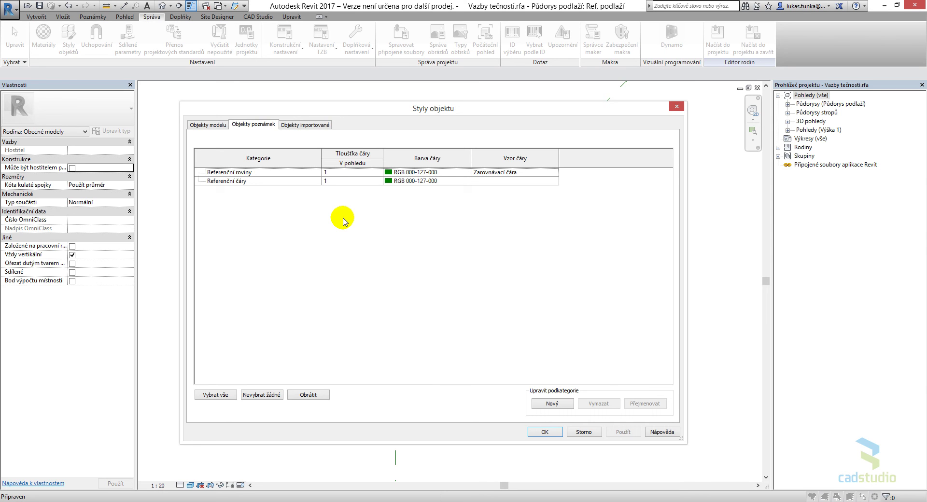
click(552, 403)
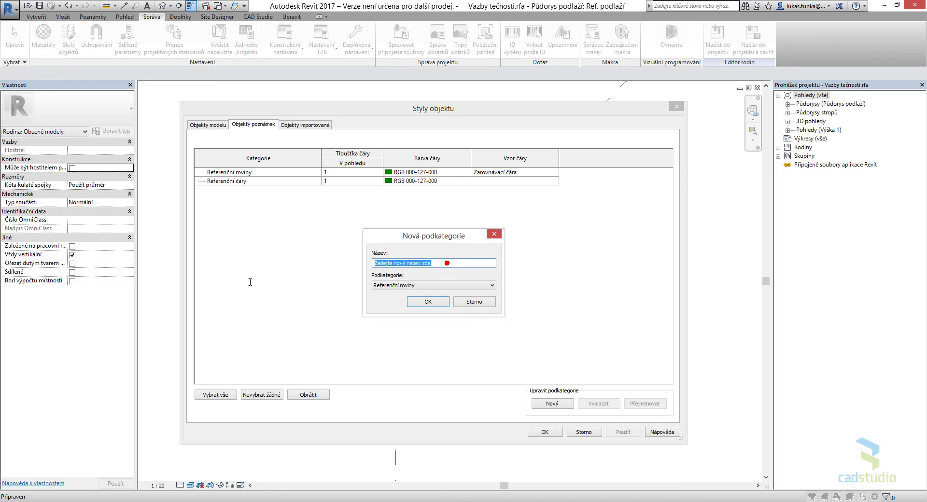
key(BackSpace)
text(Pomocná)
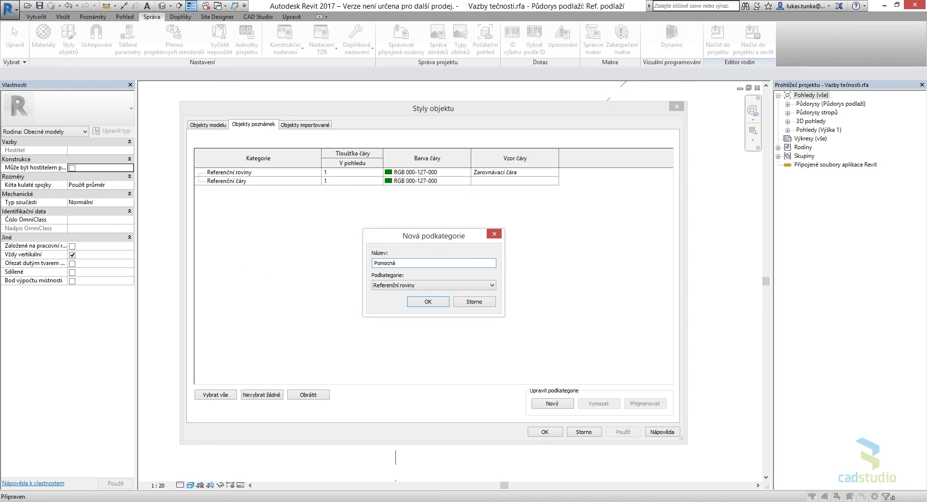
click(419, 302)
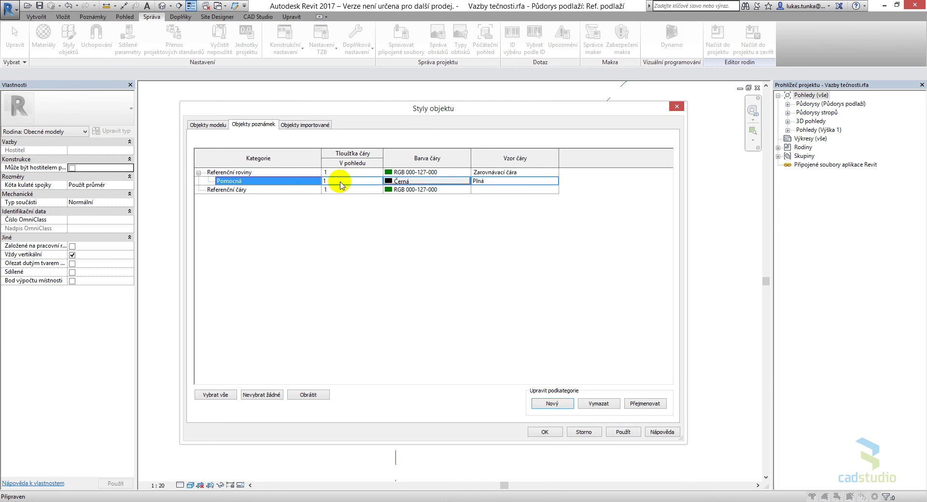
- Set the Pomocná subcategory's line colour to red and its line weight to 4, and apply the object styles
click(422, 182)
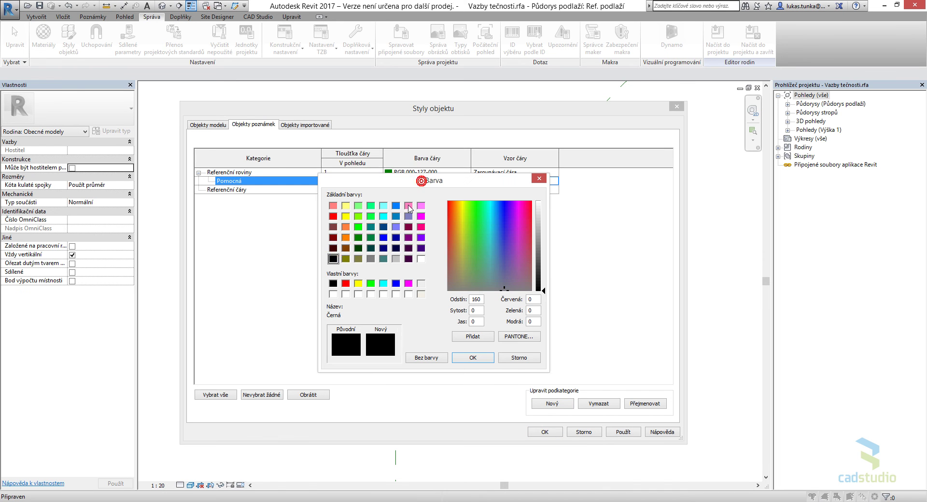
click(333, 216)
click(469, 360)
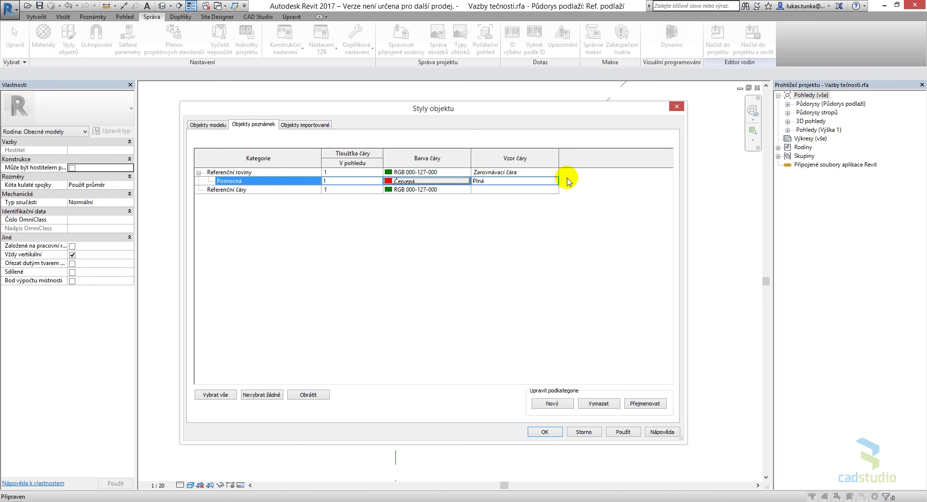
click(623, 431)
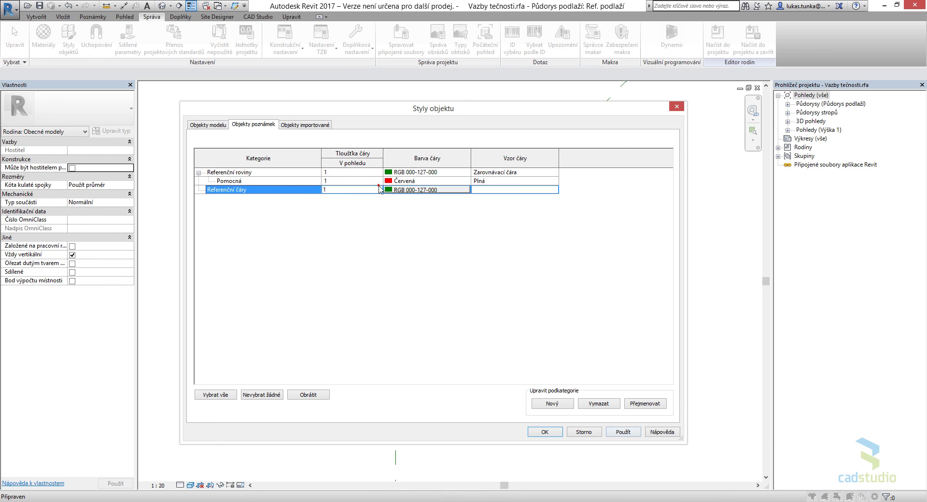
click(378, 181)
click(379, 181)
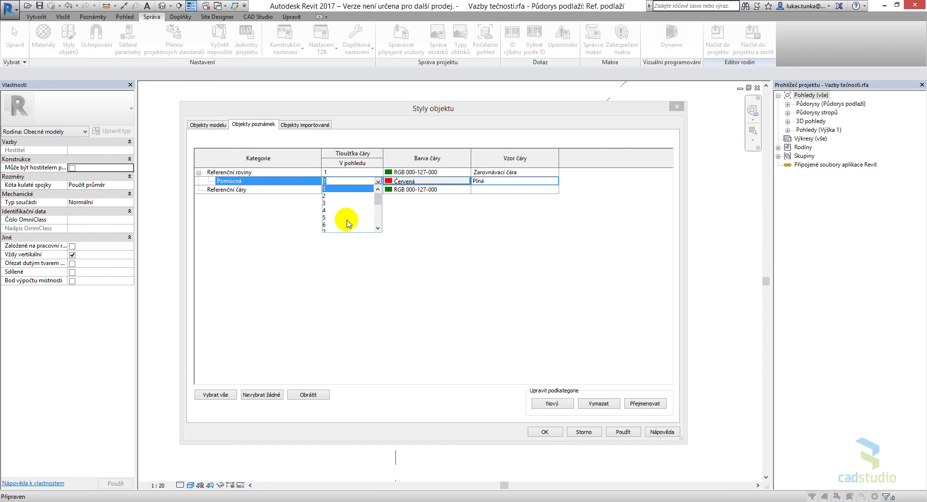
click(325, 210)
click(623, 432)
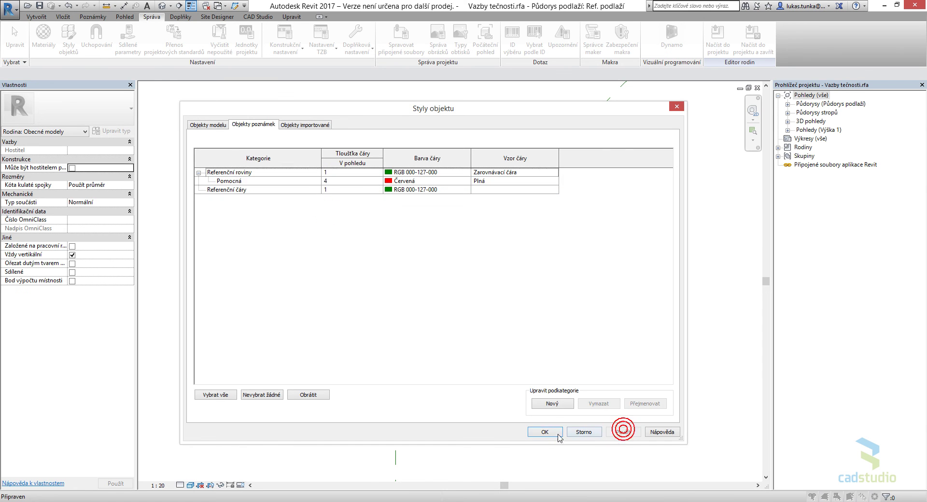
click(550, 432)
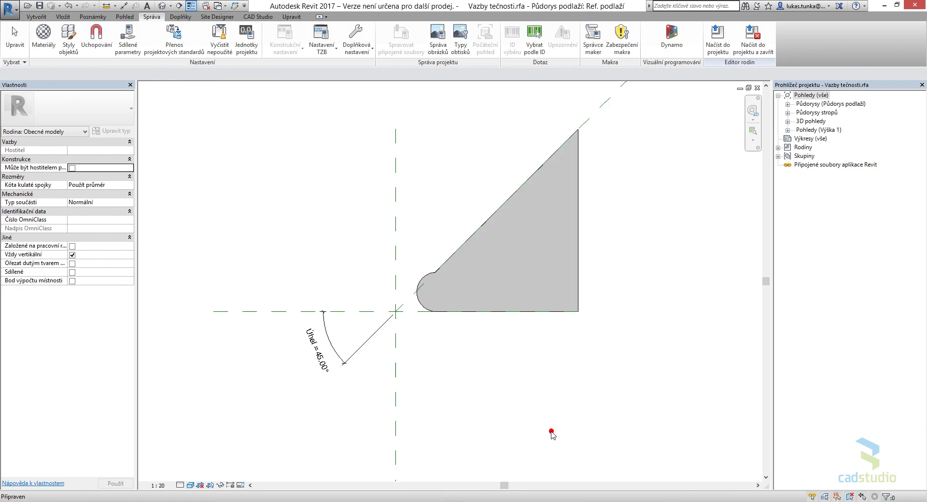
- Assign the diagonal reference plane to the Pomocná subcategory and inspect it with thin lines switched off
click(404, 304)
scroll(353, 217, down, 3)
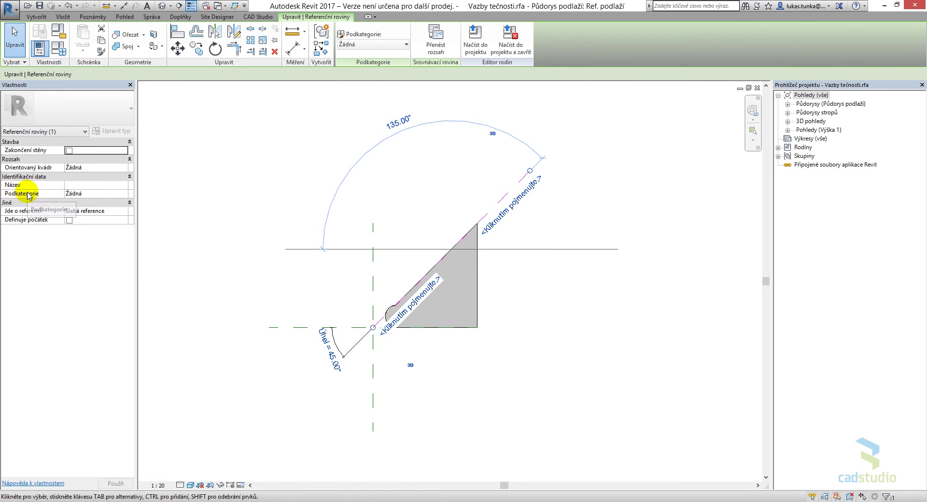
click(109, 193)
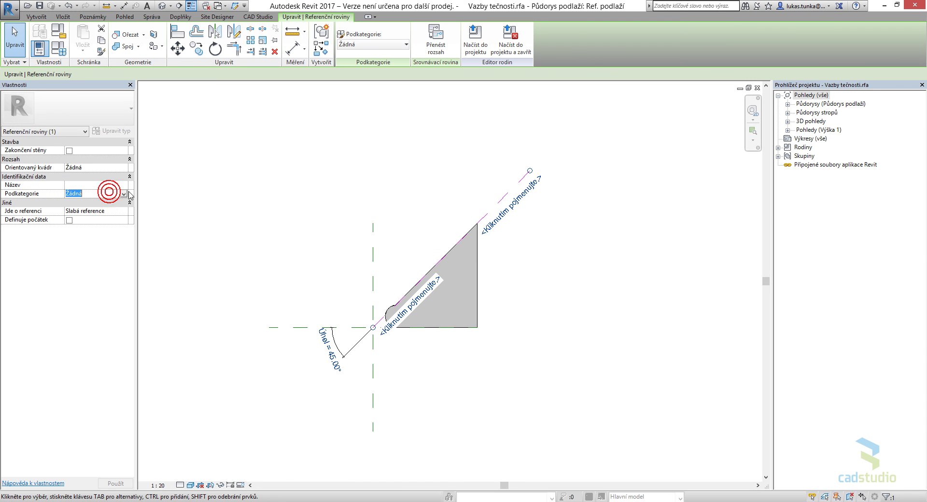
click(124, 194)
click(93, 210)
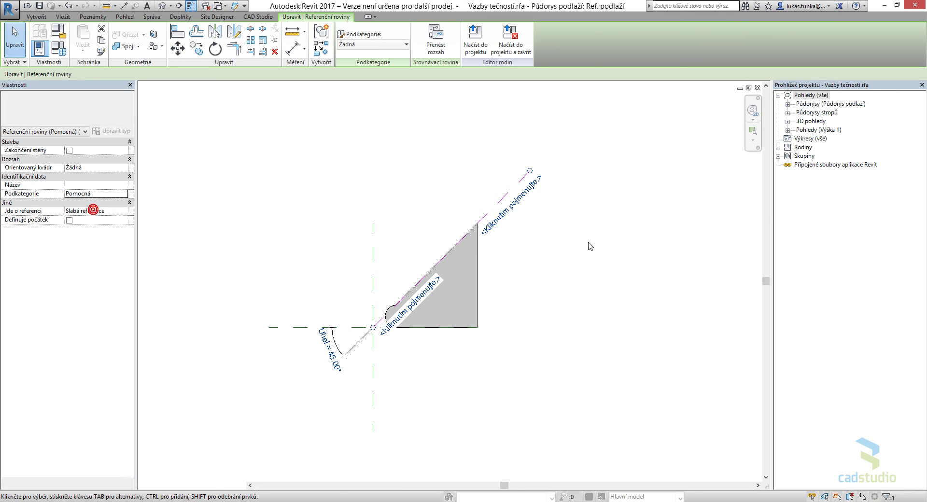
click(626, 267)
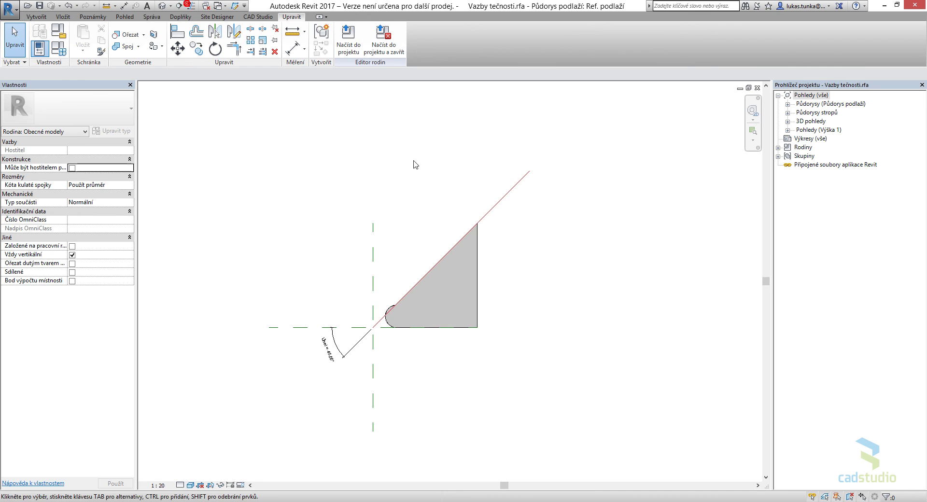
scroll(435, 323, up, 4)
scroll(356, 315, down, 2)
middle_drag(311, 352, 392, 254)
scroll(391, 255, down, 2)
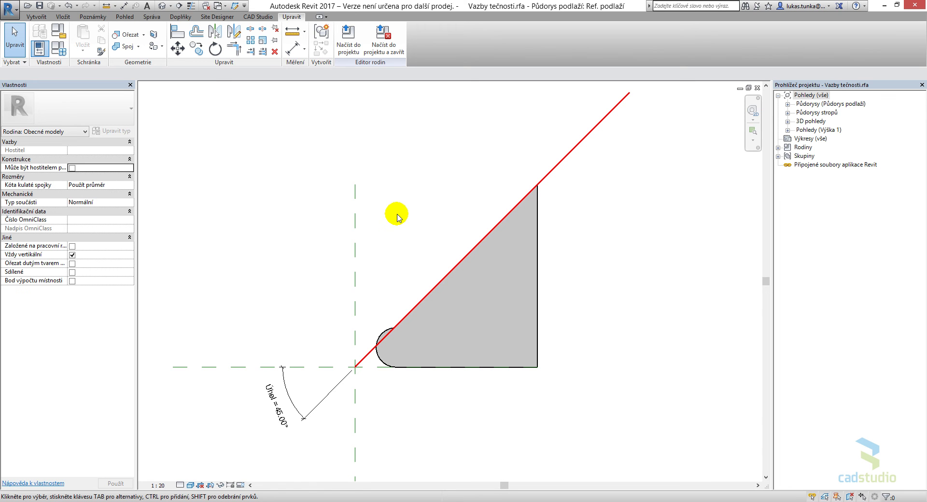
- Check the Další novinky slide in PowerPoint and return to Revit
key(alt+Tab)
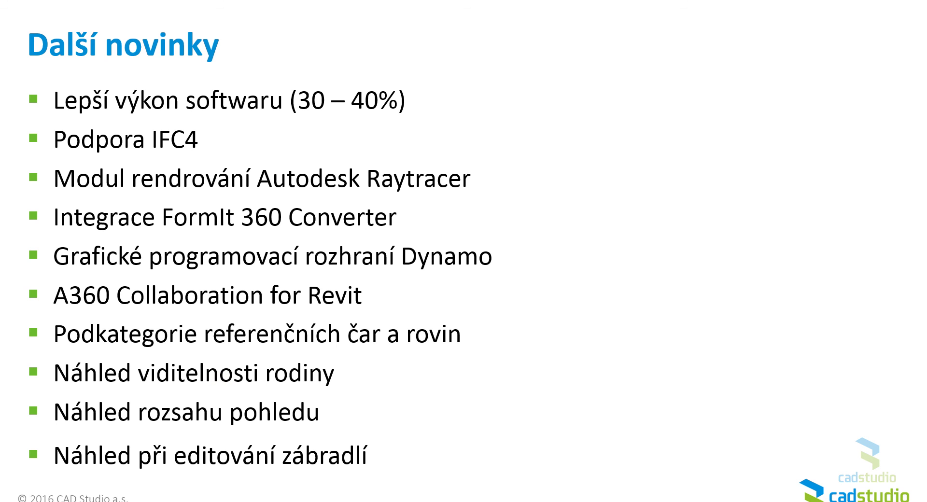
key(alt+Tab)
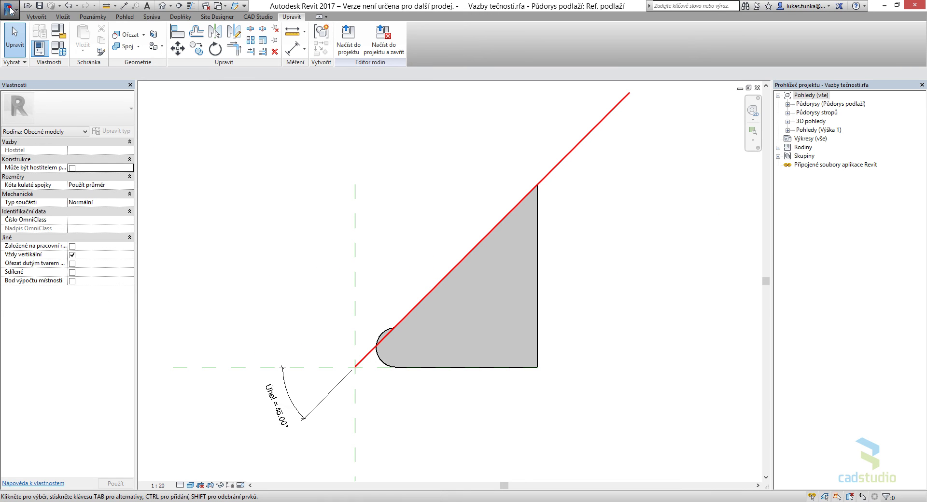
- Open the family CS_ŽB prefabrikovaný konstrukční sloup, s konzolami.rfa from the CAD Studio\REVIT folders on the DATA (D:) drive
click(10, 9)
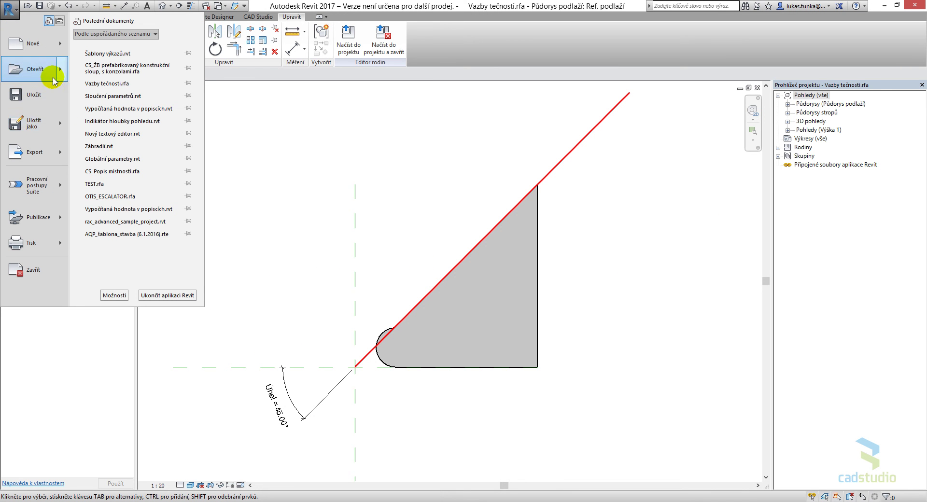
mouse_move(48, 111)
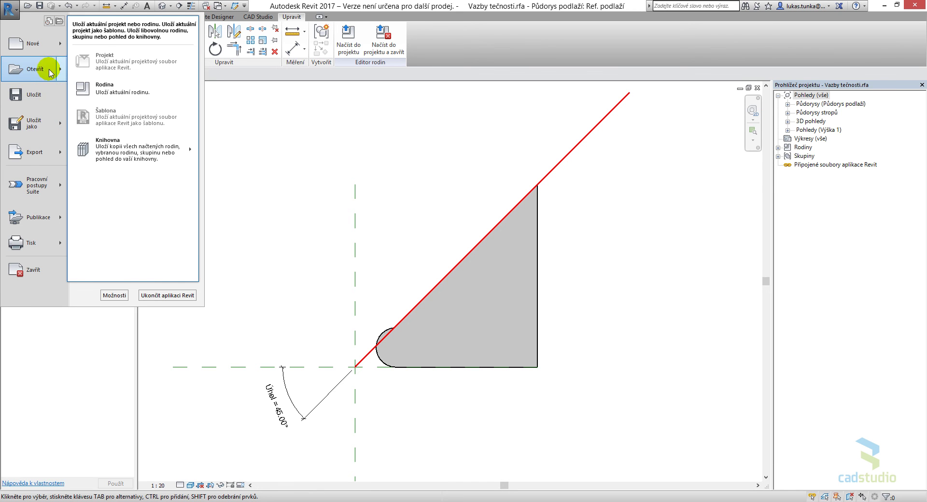
mouse_move(60, 69)
click(116, 71)
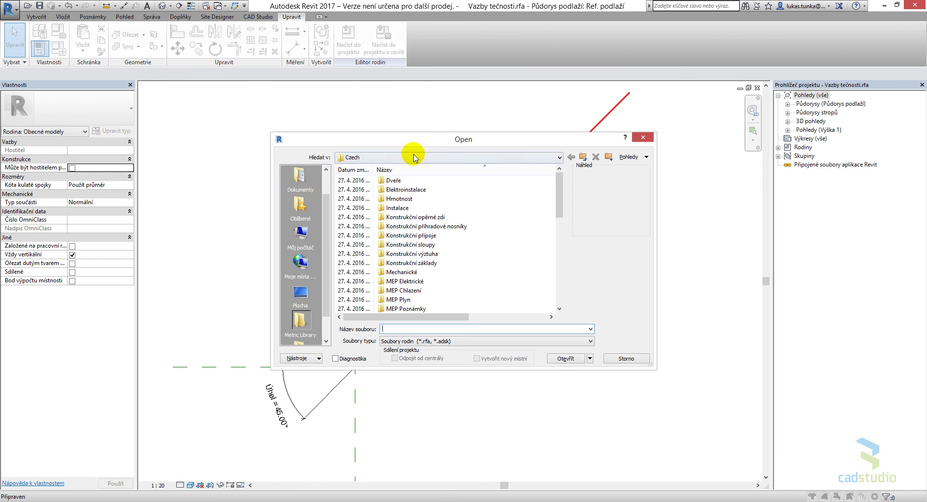
click(404, 157)
click(374, 233)
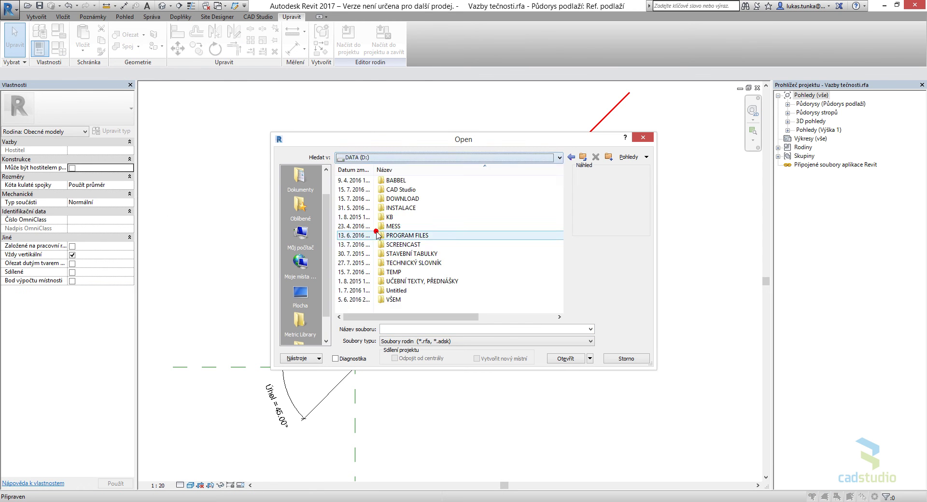
double_click(397, 198)
double_click(411, 208)
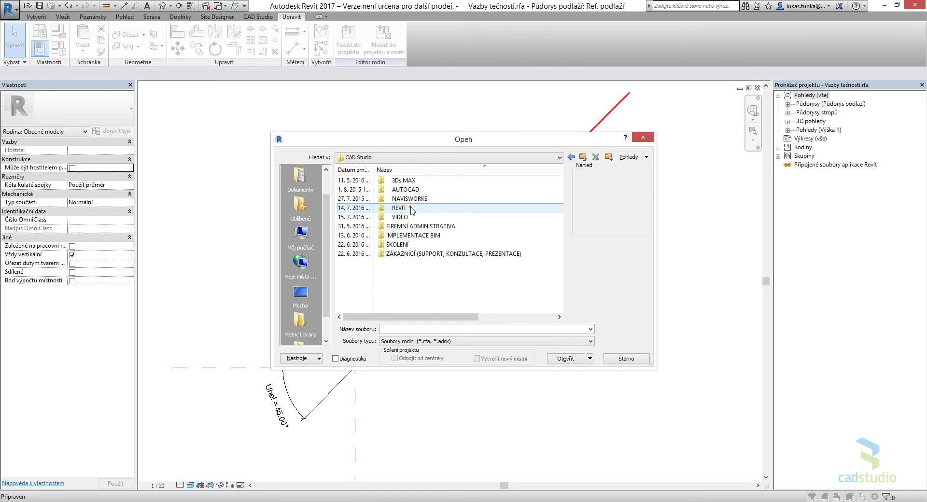
drag(559, 194, 573, 212)
double_click(407, 264)
double_click(413, 189)
double_click(427, 188)
click(415, 199)
click(566, 359)
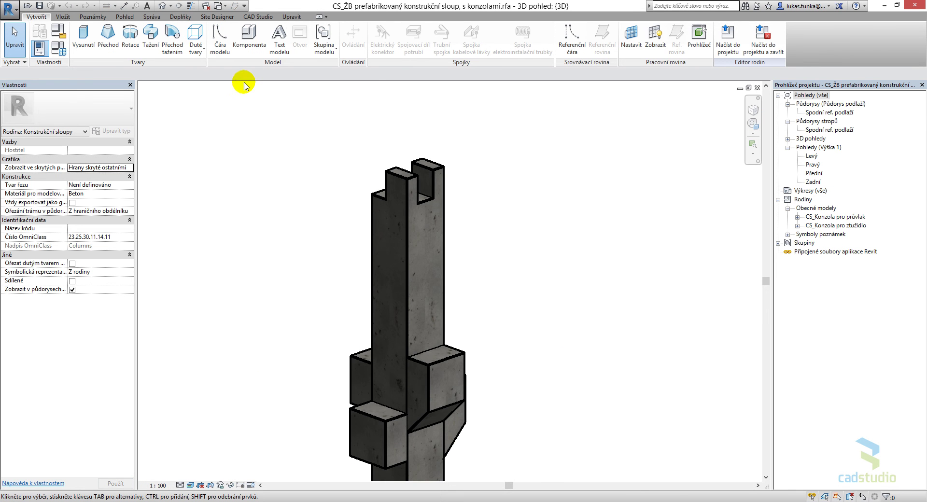
- Turn on thin lines and examine the precast column with its corbels in the 3D view
scroll(372, 150, down, 5)
click(191, 5)
scroll(483, 289, up, 2)
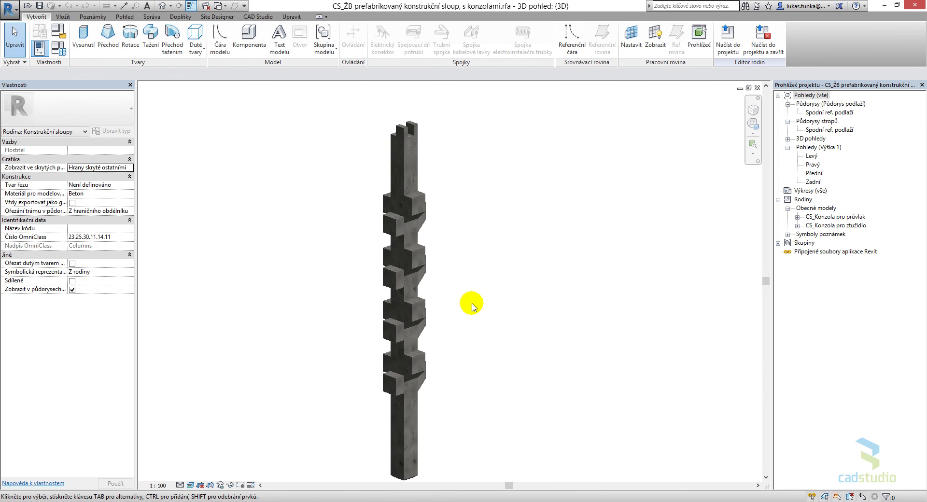
shift+middle_drag(472, 305, 520, 298)
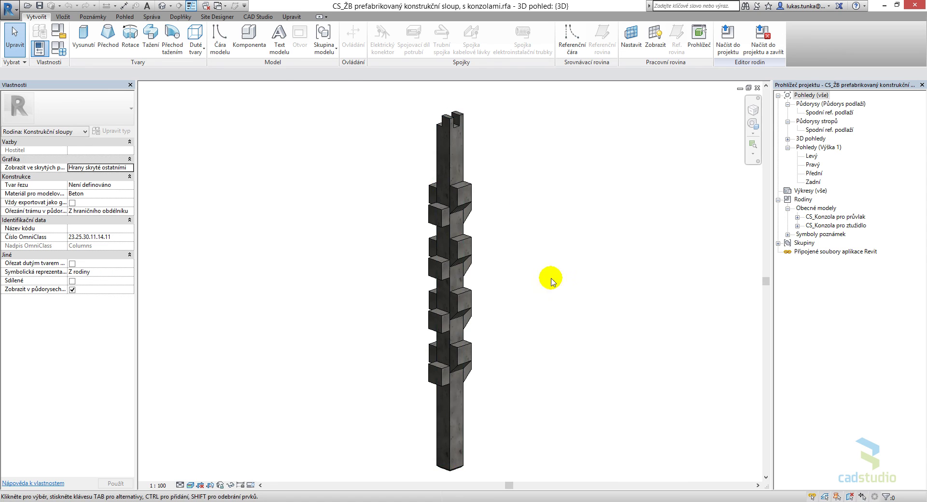
shift+middle_drag(582, 336, 430, 207)
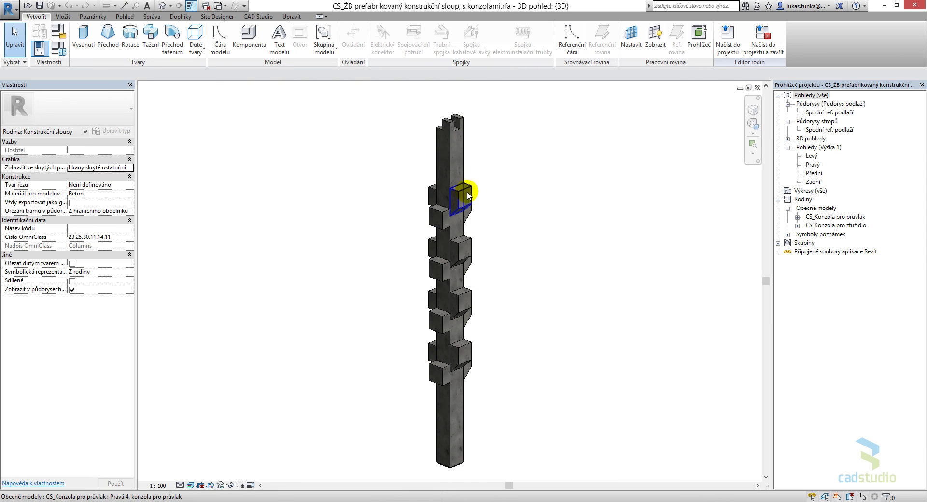
scroll(467, 196, up, 4)
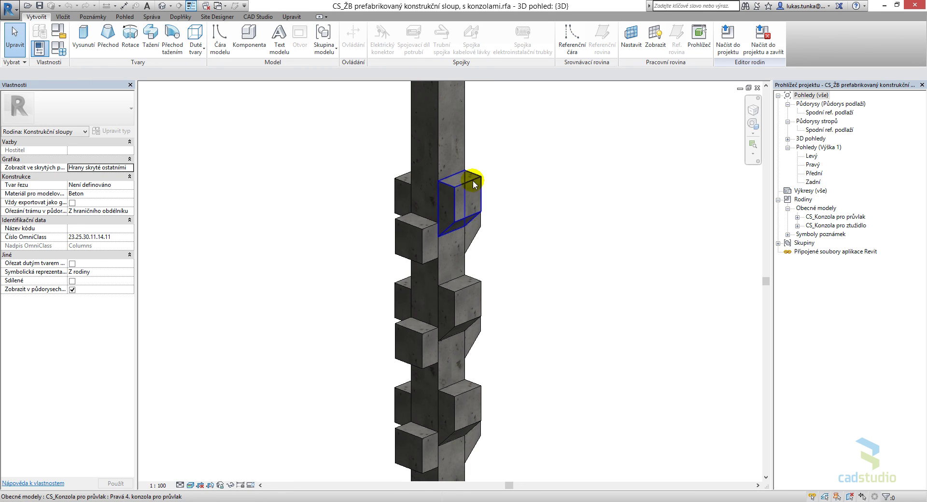
scroll(536, 352, down, 5)
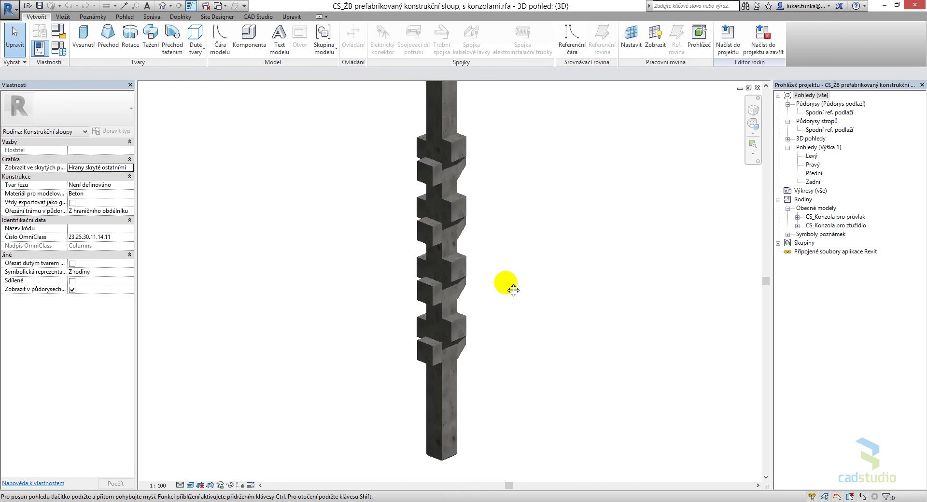
shift+middle_drag(512, 294, 426, 198)
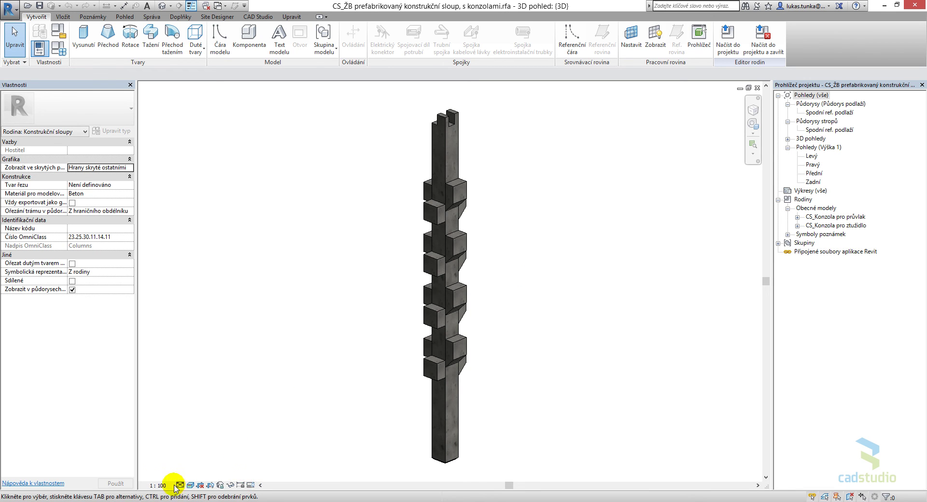
- Turn on the visibility preview (Náhled viditelnosti) in the 3D view and review the corbel counts per column side in the family types
click(253, 487)
click(289, 474)
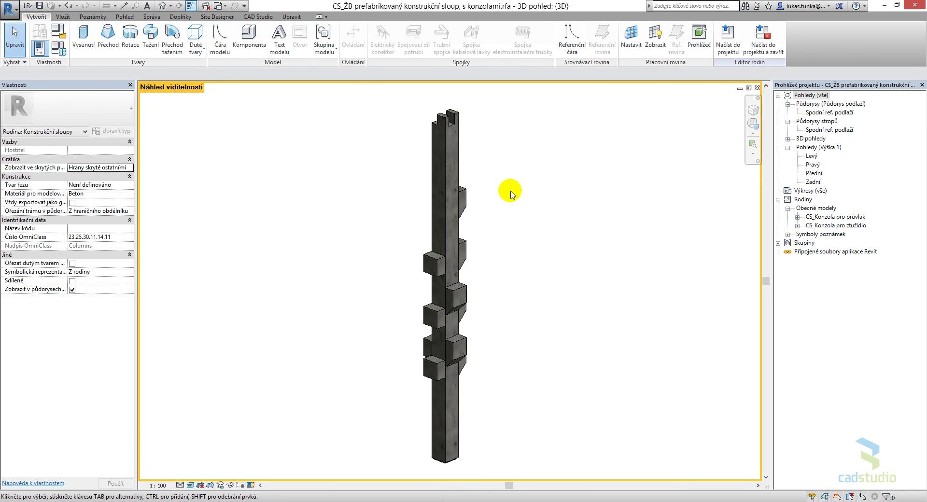
click(59, 48)
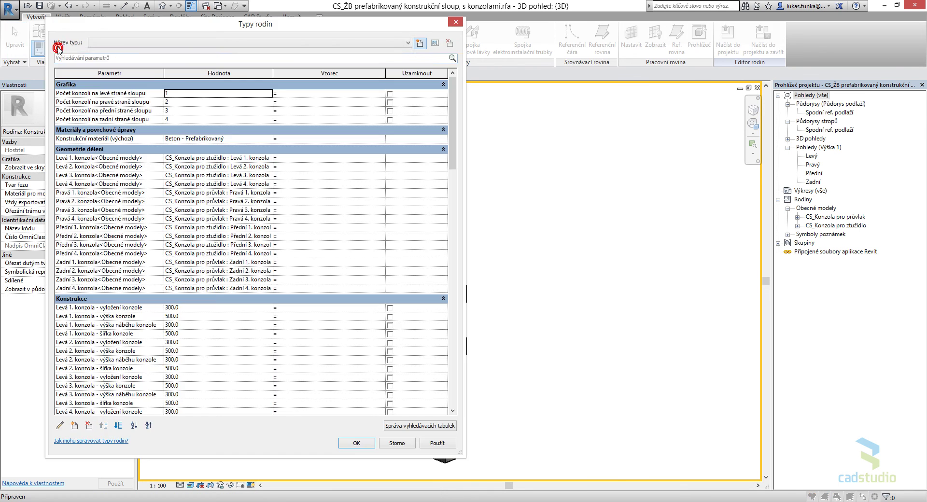
drag(453, 111, 473, 103)
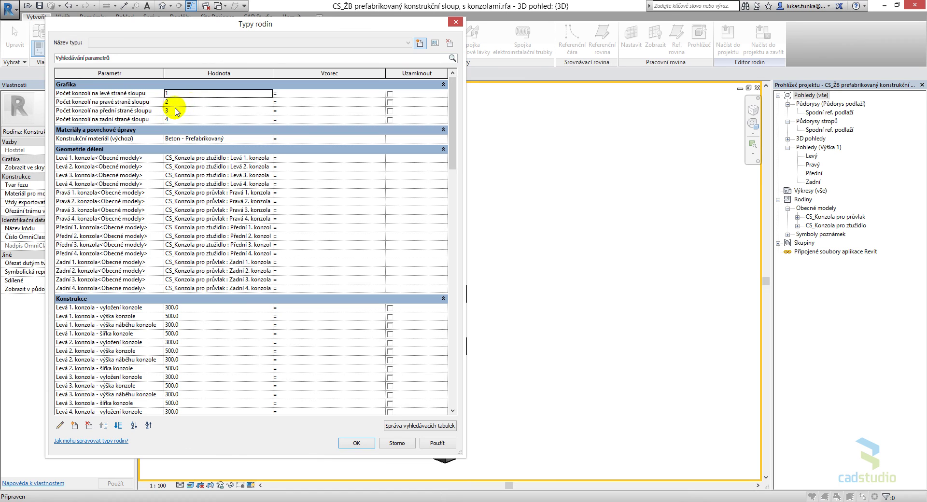
click(364, 443)
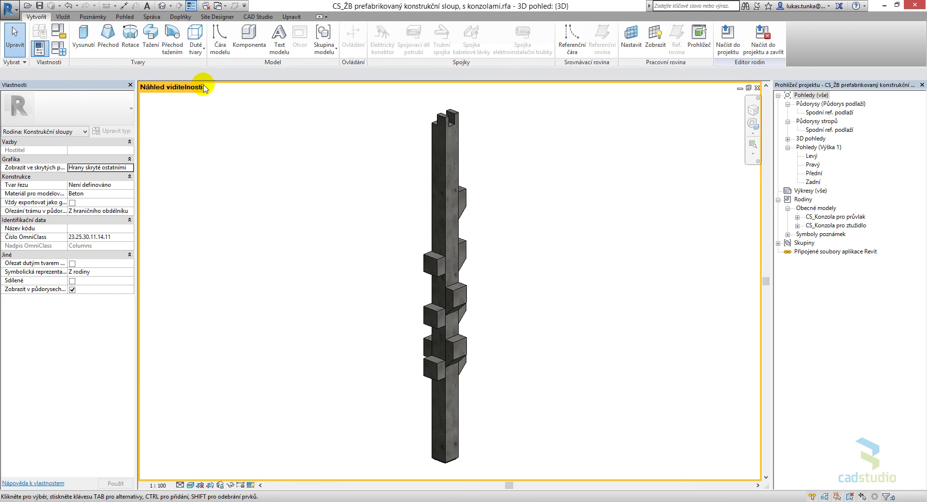
- Set the number of corbels on the column's right side to 4, change the front side's count, and inspect the column in 3D
click(40, 48)
click(268, 102)
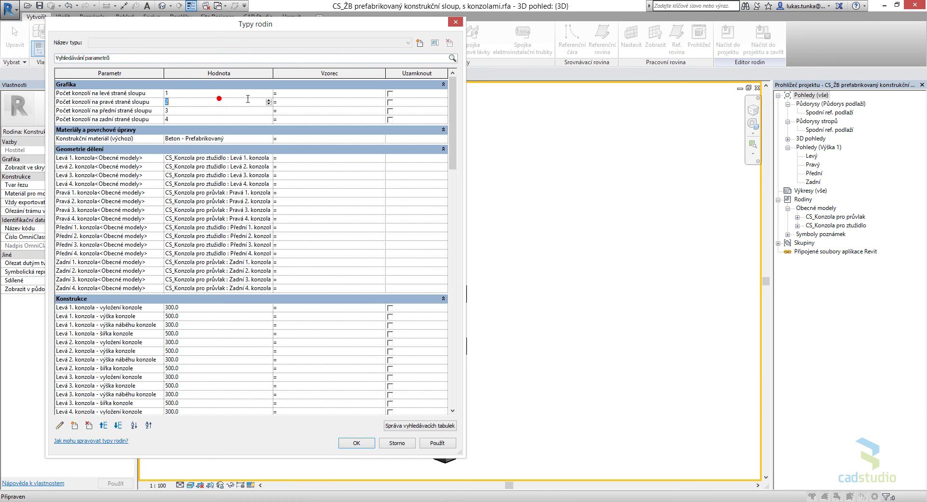
click(269, 84)
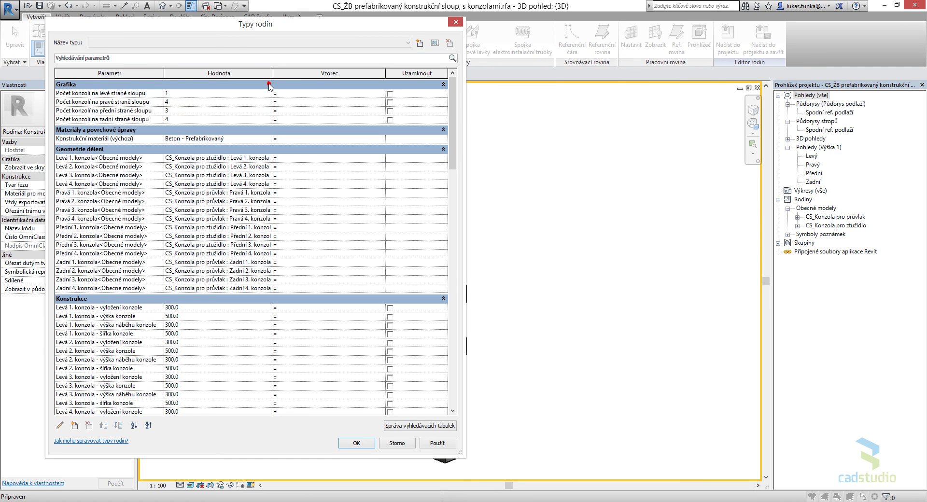
click(269, 110)
click(365, 444)
click(556, 362)
shift+middle_drag(557, 361, 552, 341)
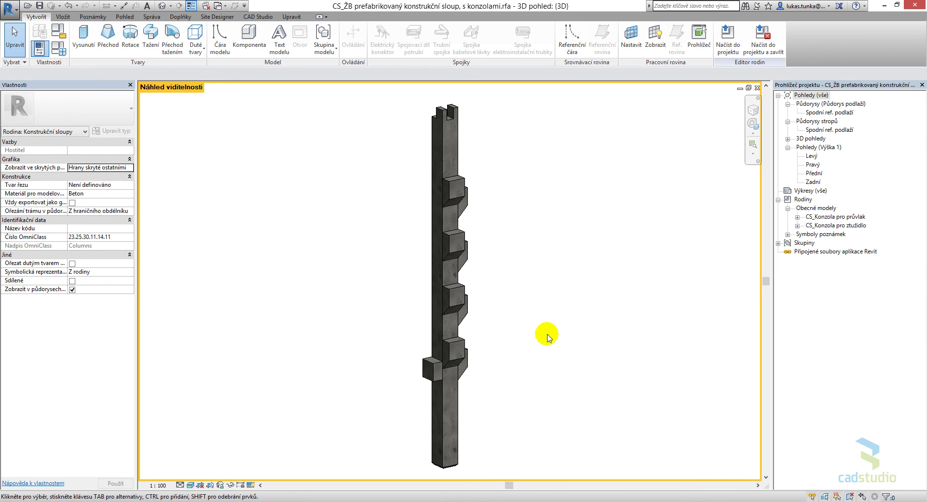
- Check the Další novinky slide in PowerPoint, return to Revit and switch through the open views to the 3D view of Zábradlí.rvt
key(alt+Tab)
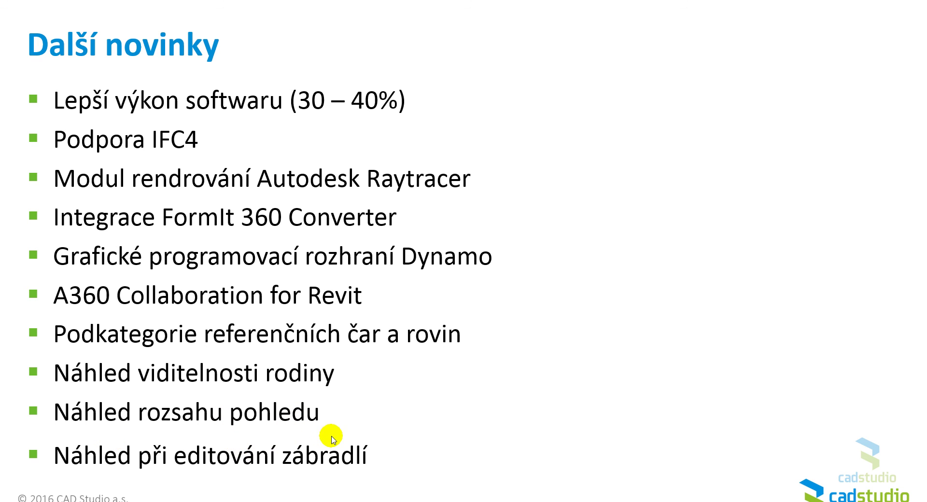
key(alt+Tab)
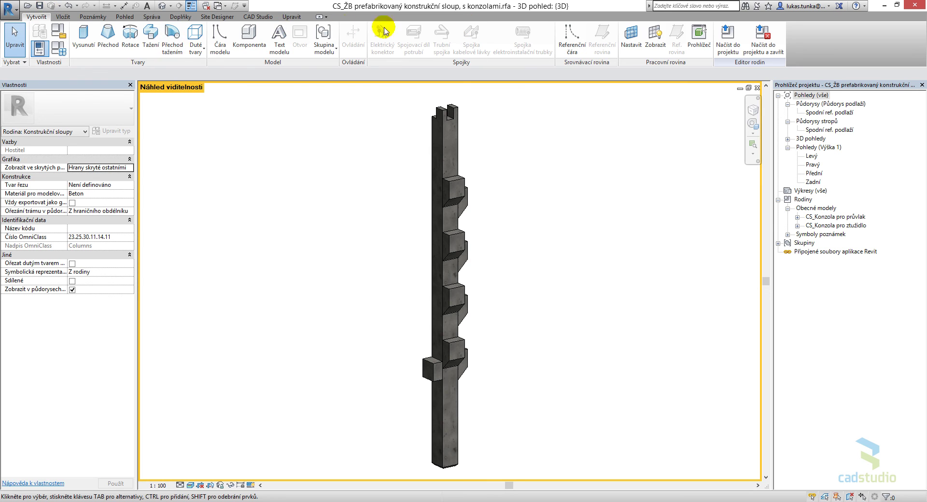
click(125, 17)
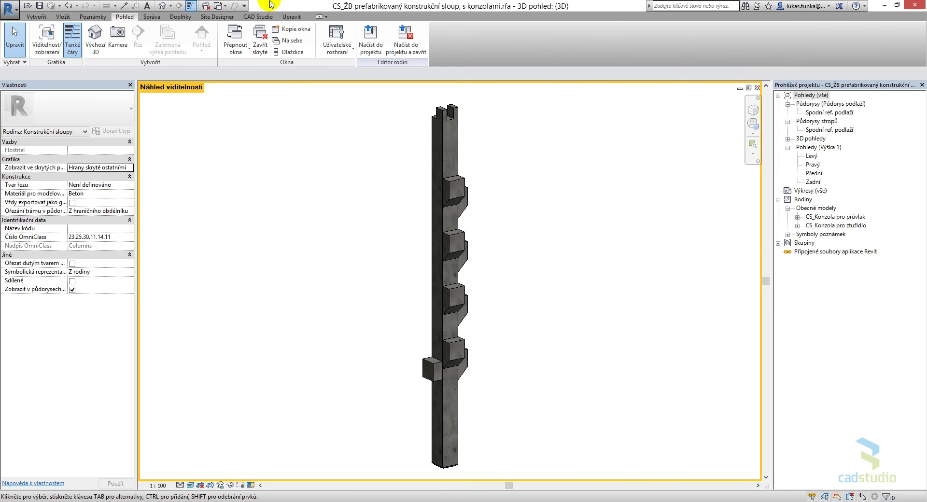
key(ctrl+Tab)
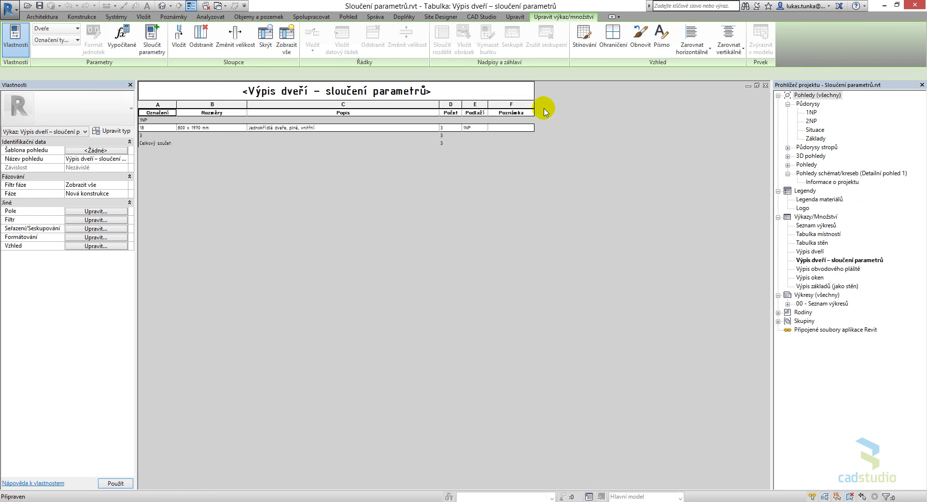
key(ctrl+Tab)
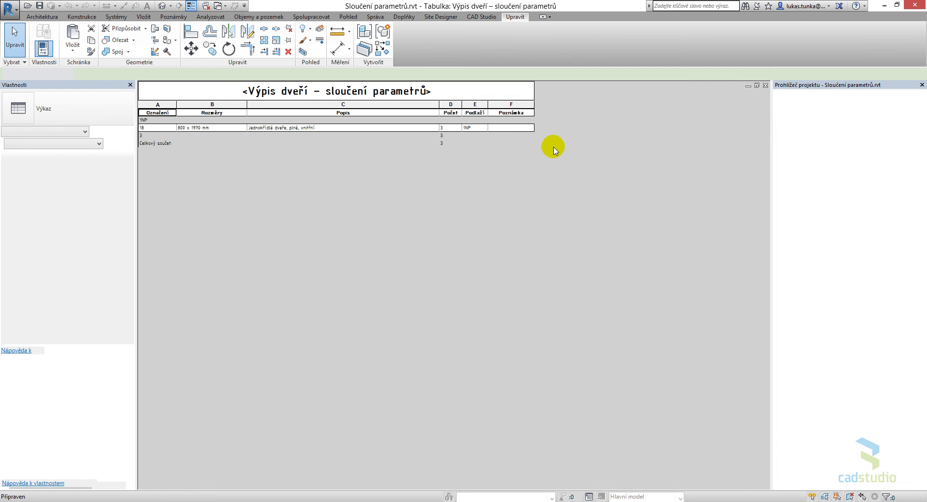
key(ctrl+Tab)
key(ctrl+Tab)
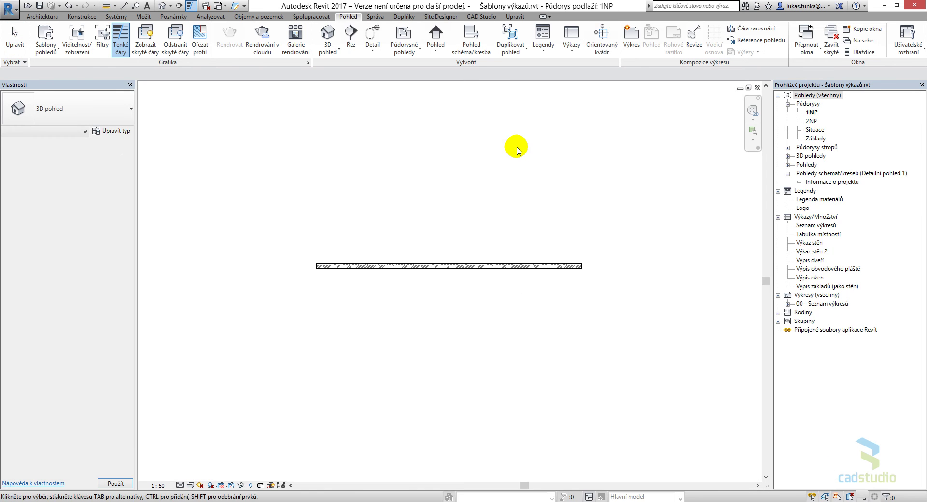
key(ctrl+Tab)
key(ctrl+Tab)
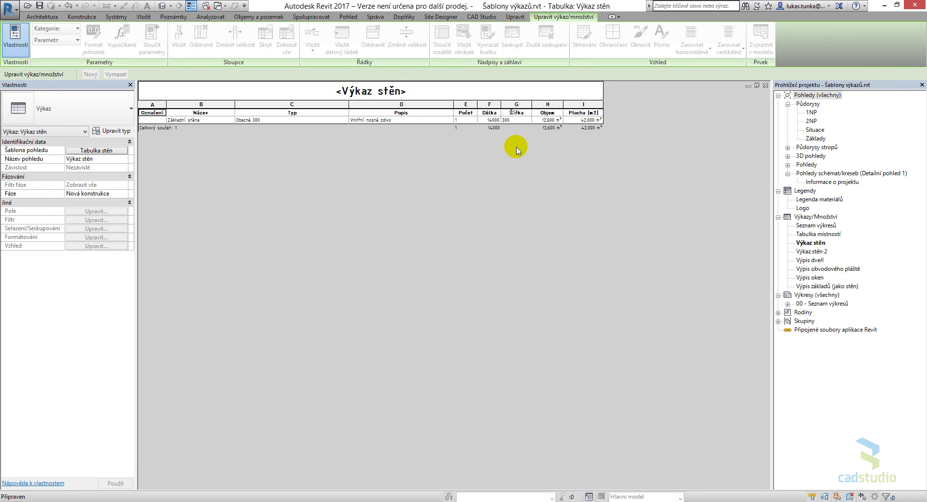
key(ctrl+Tab)
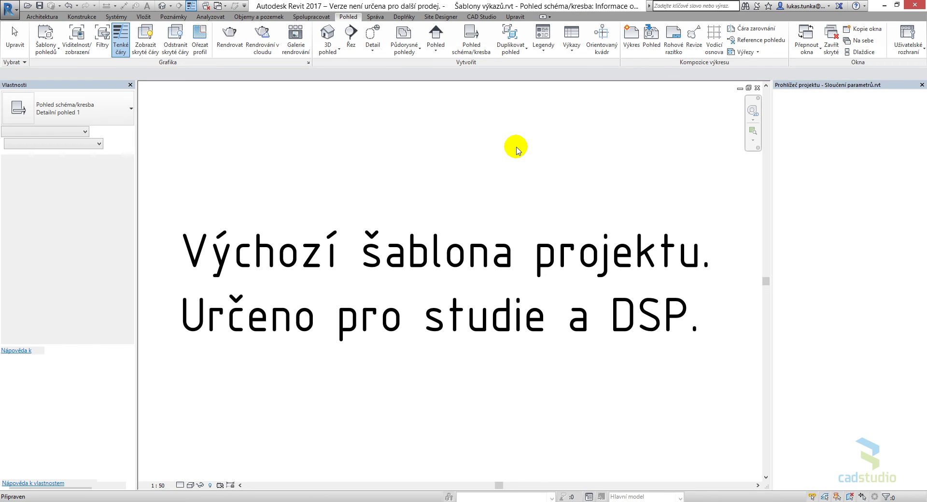
key(ctrl+Tab)
key(ctrl+Tab)
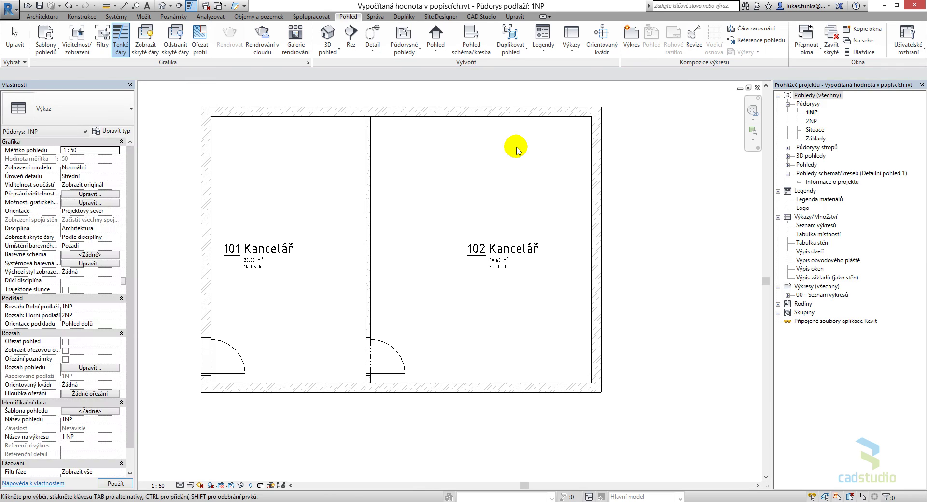
key(ctrl+Tab)
key(ctrl+Tab)
key(ctrl+Tab)
key(ctrl+Tab)
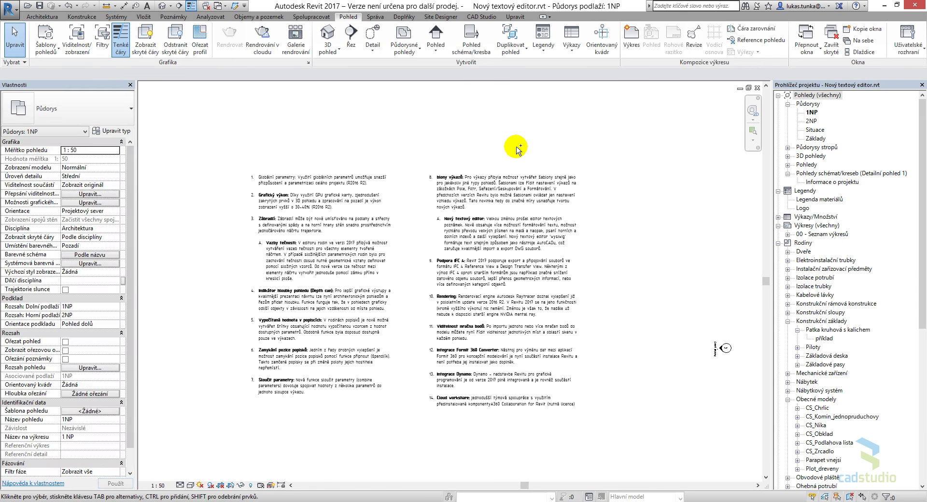
key(ctrl+Tab)
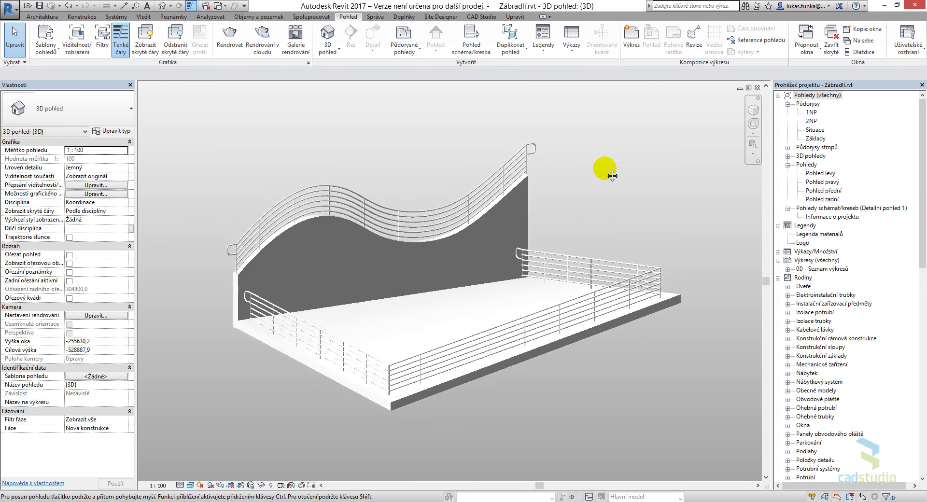
- Examine the Upravit zábradlí (nespojitá) rail structure of a railing on the slab, hiding and reshowing its preview, and close without changes
click(585, 263)
click(116, 131)
click(677, 162)
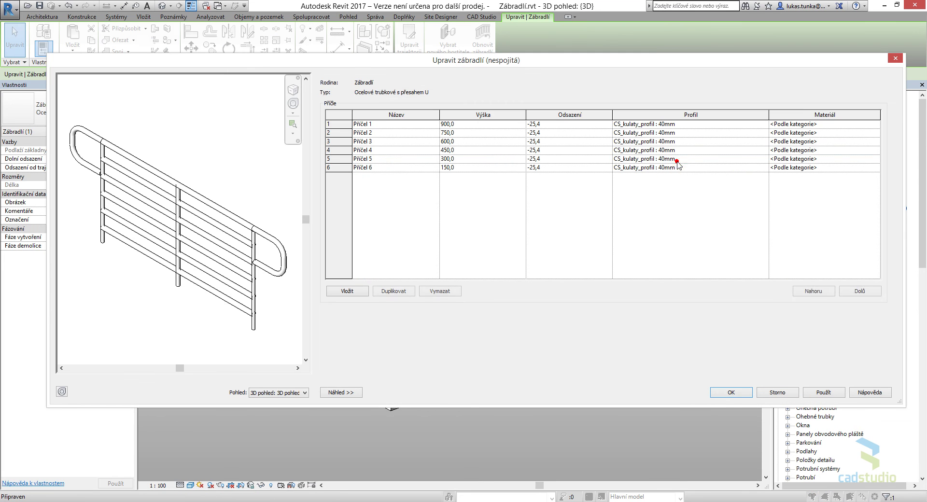
click(341, 392)
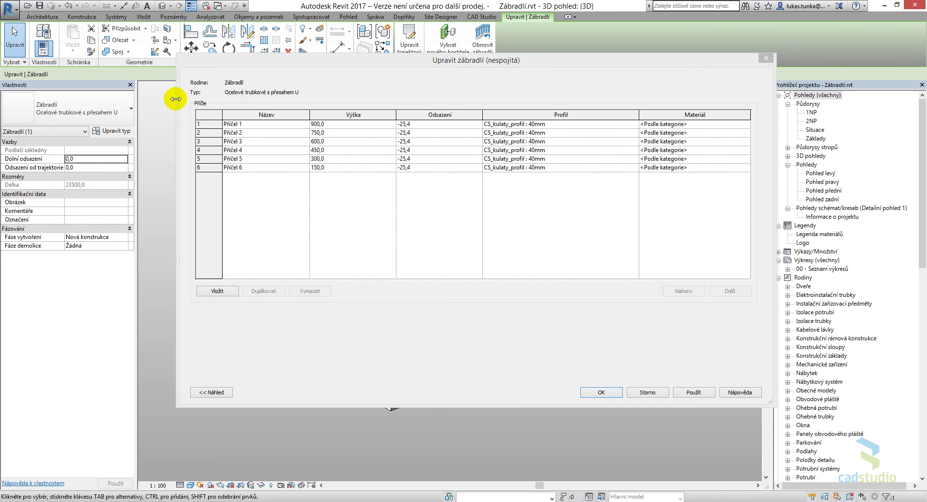
drag(175, 99, 350, 99)
drag(459, 65, 428, 66)
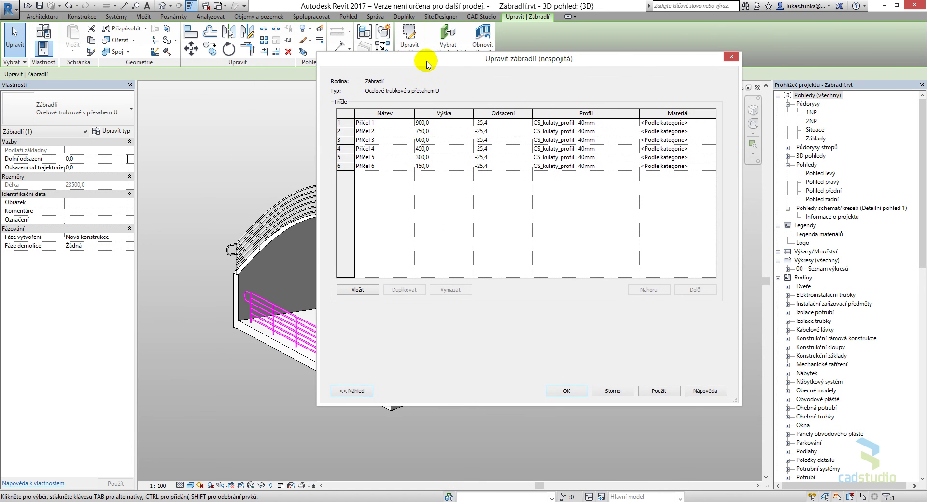
click(357, 390)
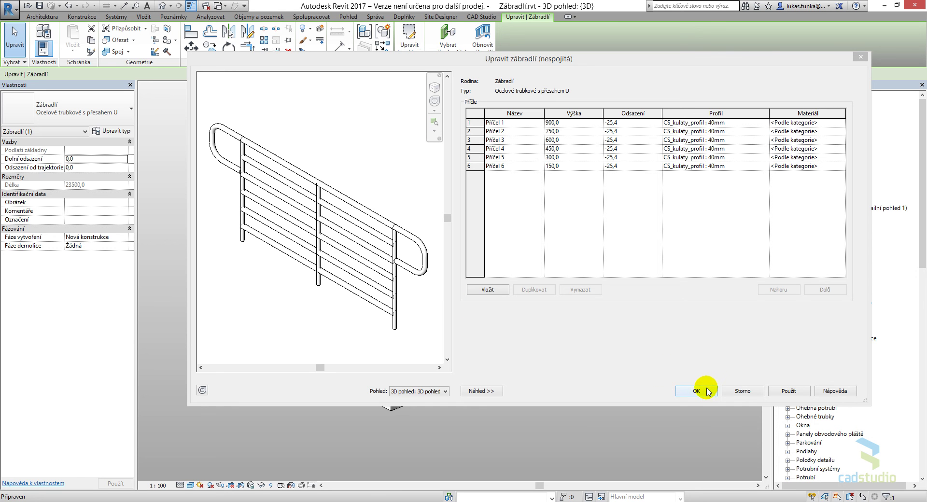
click(745, 392)
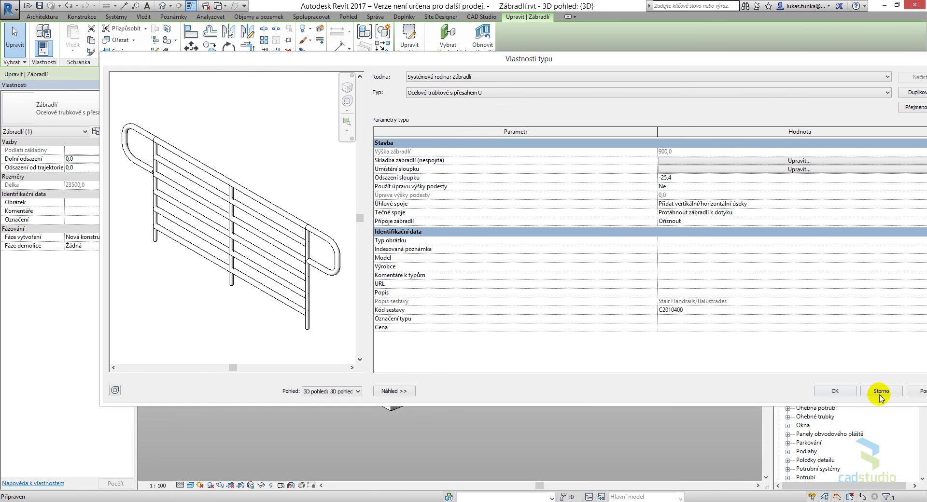
click(878, 389)
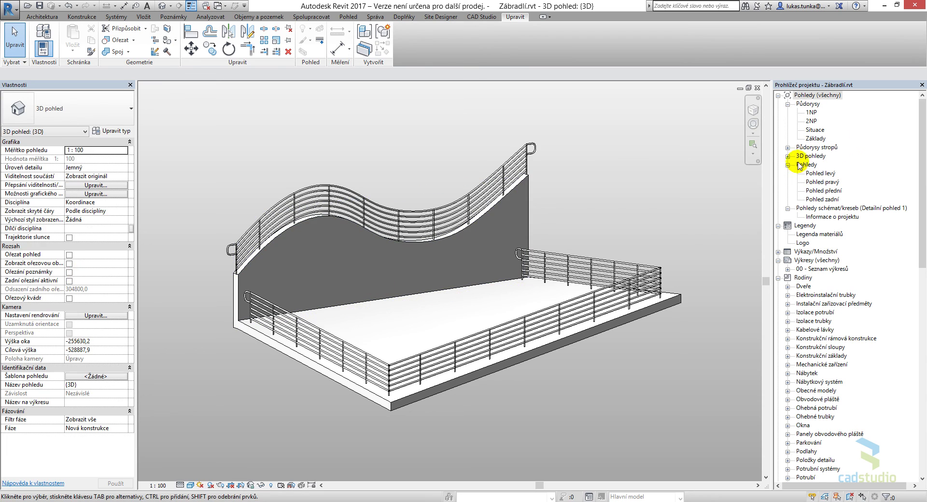
- Open the 1NP floor plan and examine the sample diagram in its view range settings (Rozsah pohledu), leaving without changes
double_click(812, 112)
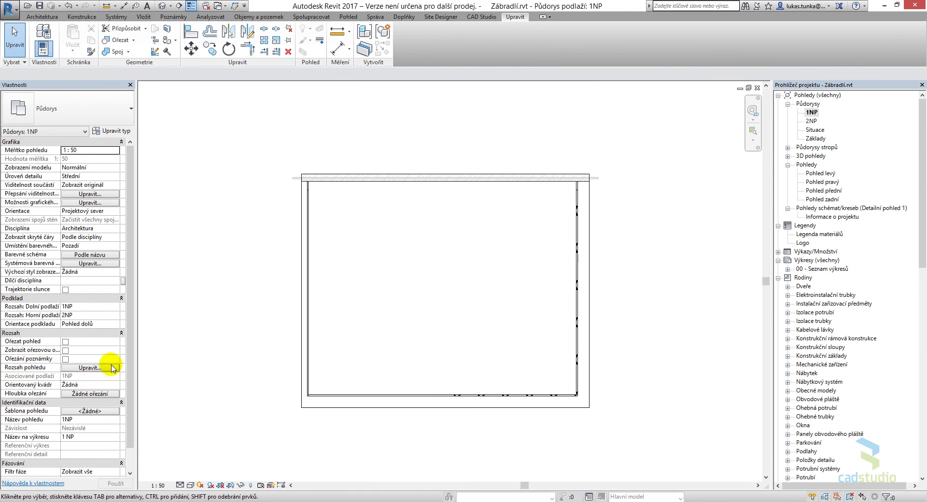
click(82, 368)
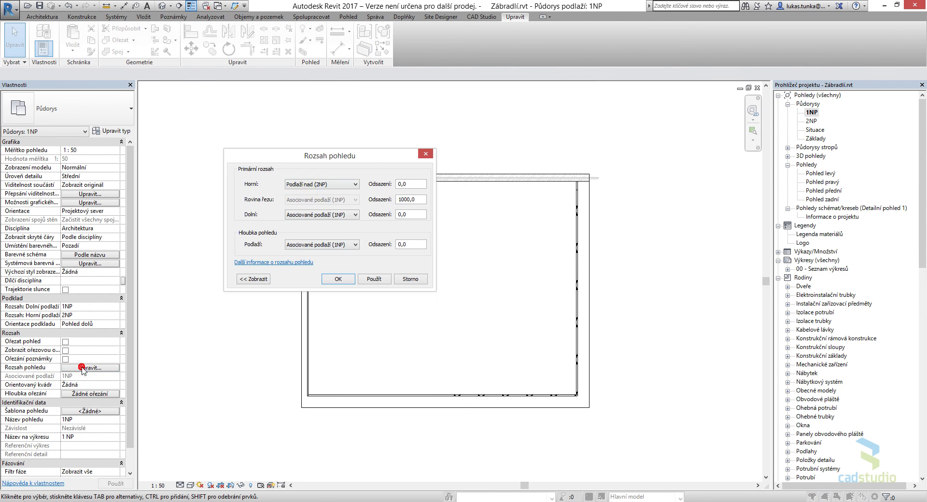
drag(316, 157, 556, 157)
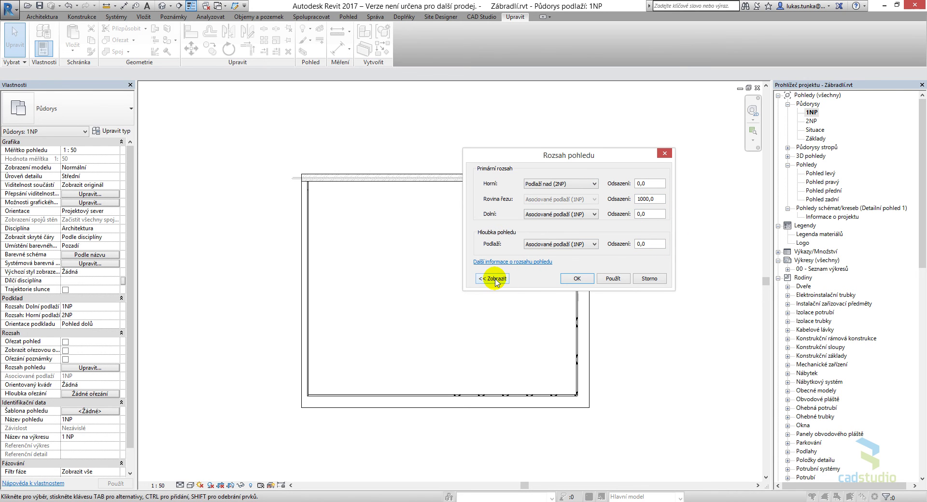
click(493, 279)
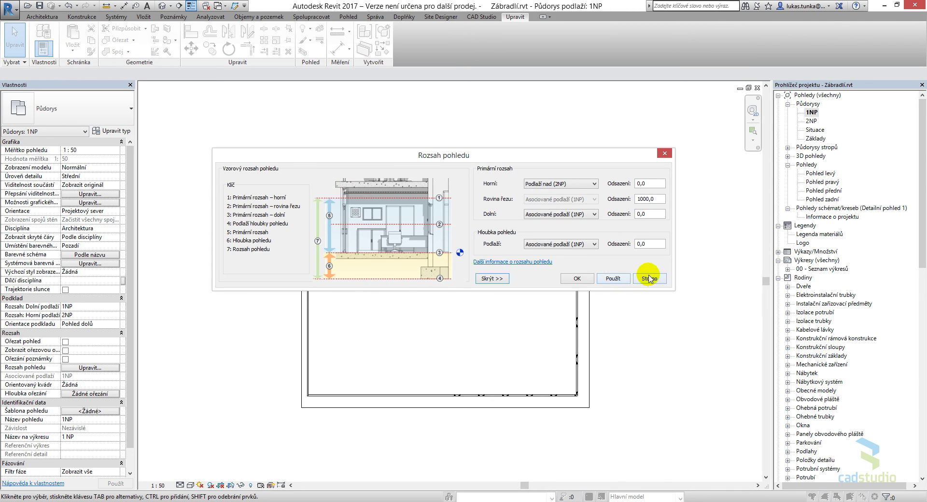
click(649, 275)
- Switch to the PowerPoint slide show and advance from the Další novinky slide to the Dotazy? slide
mouse_move(299, 493)
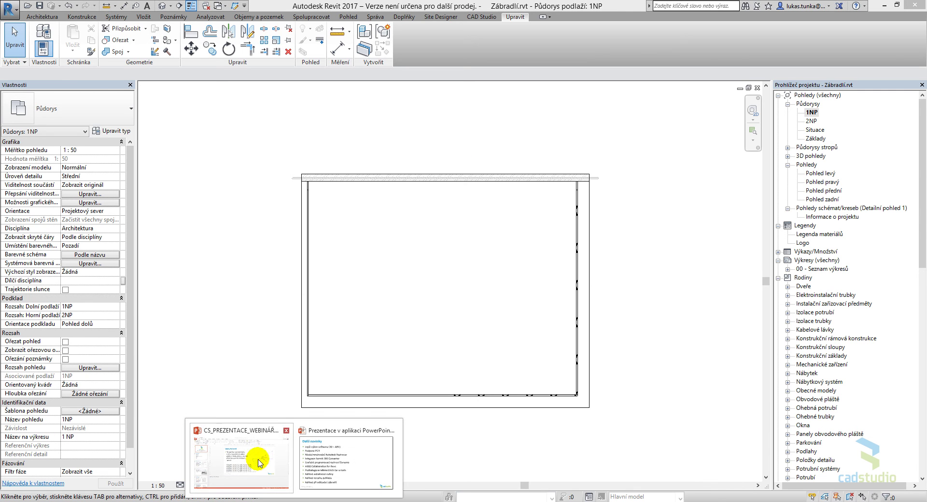
click(325, 467)
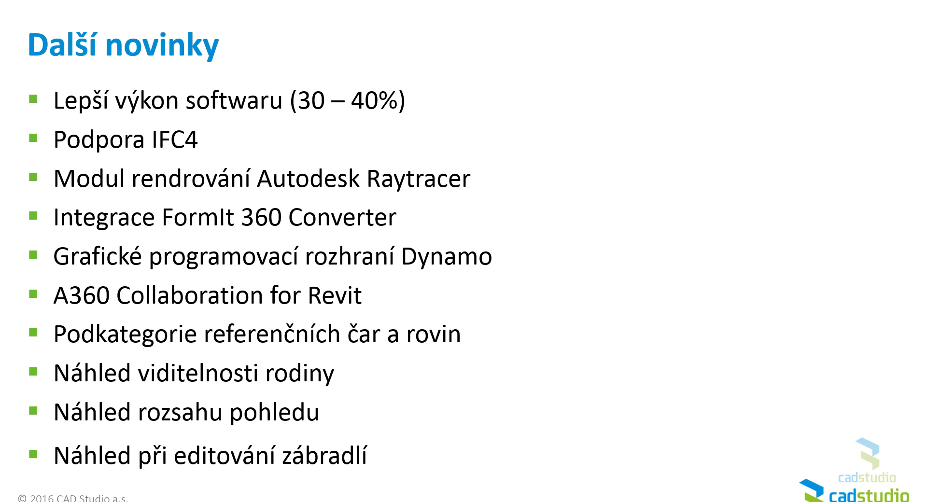
key(Right)
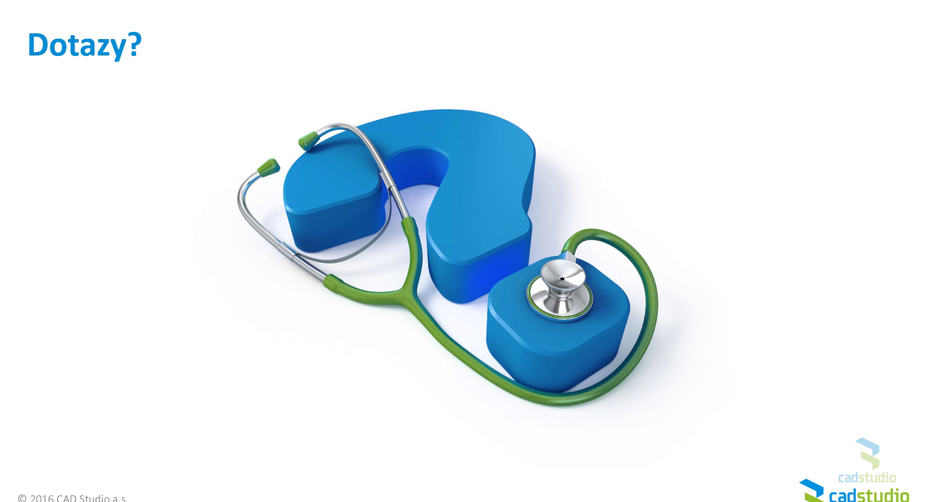